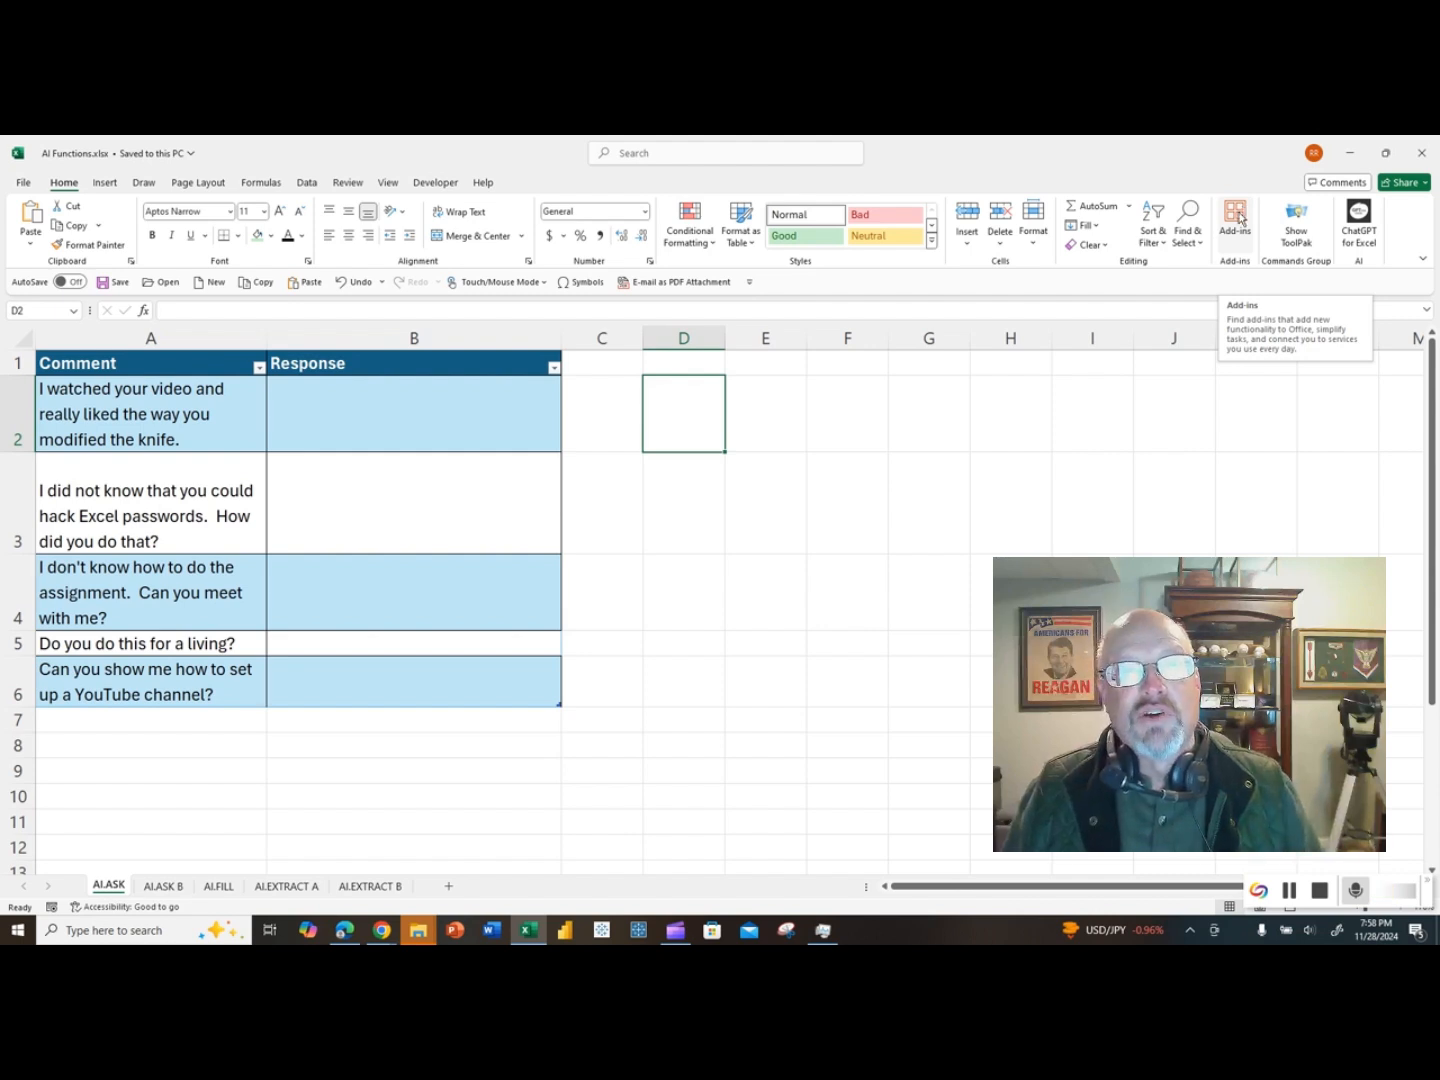
# Step: Search the Office Add-ins store for "chatgpt", then close the store without adding anything
pyautogui.click(1236, 218)
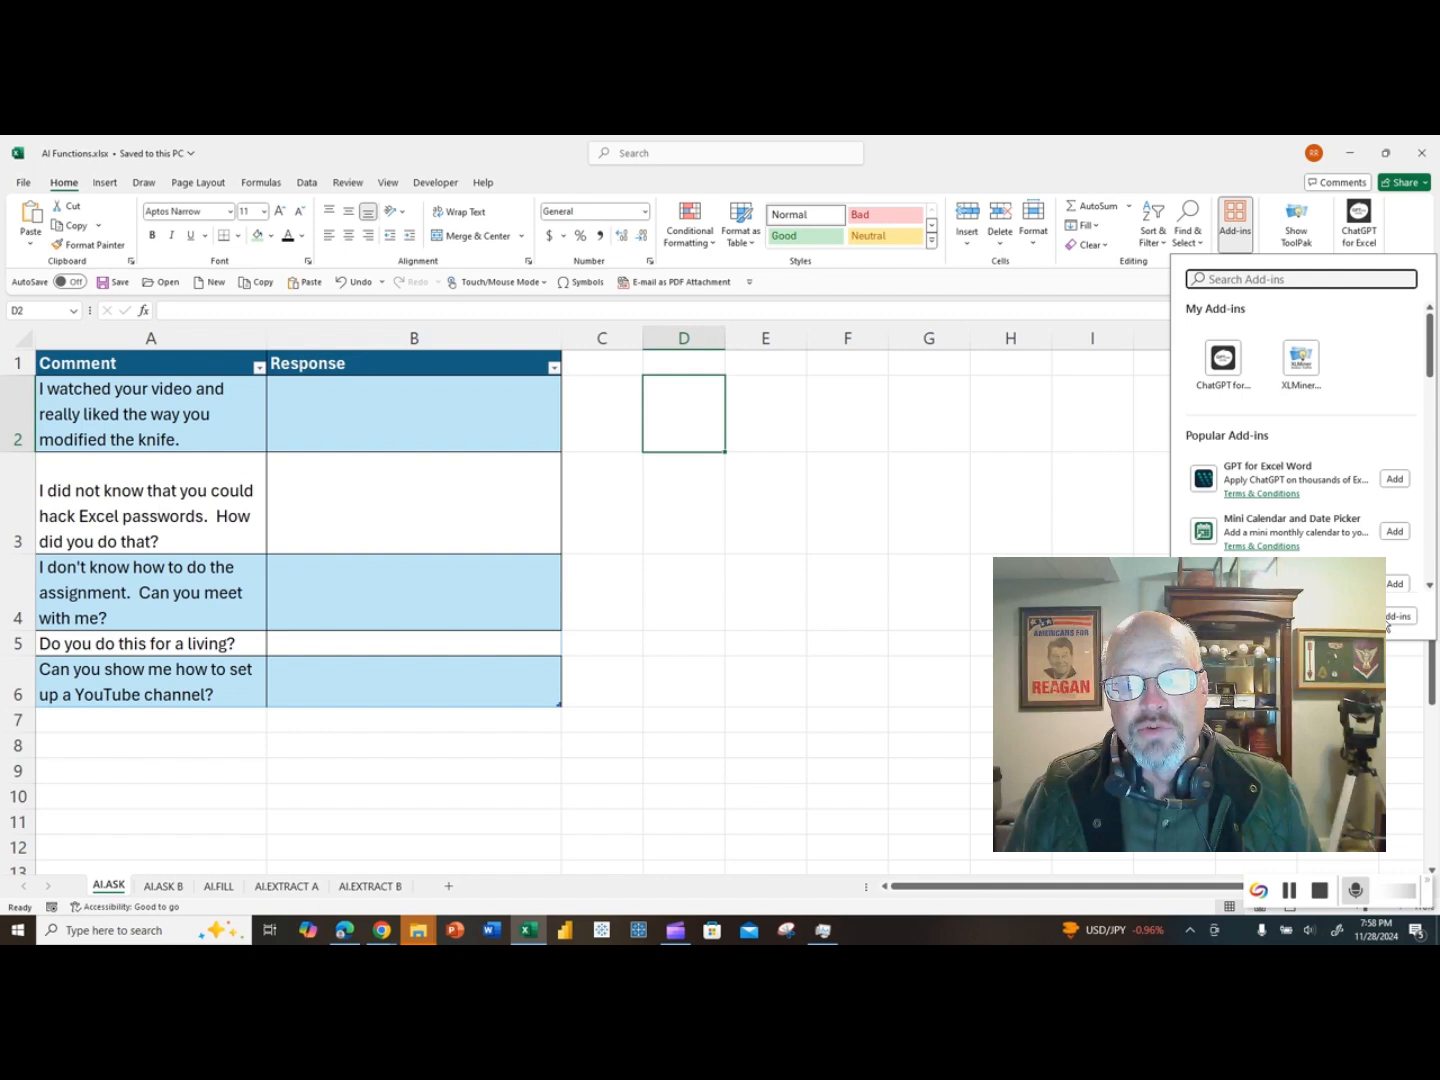
pyautogui.click(1222, 360)
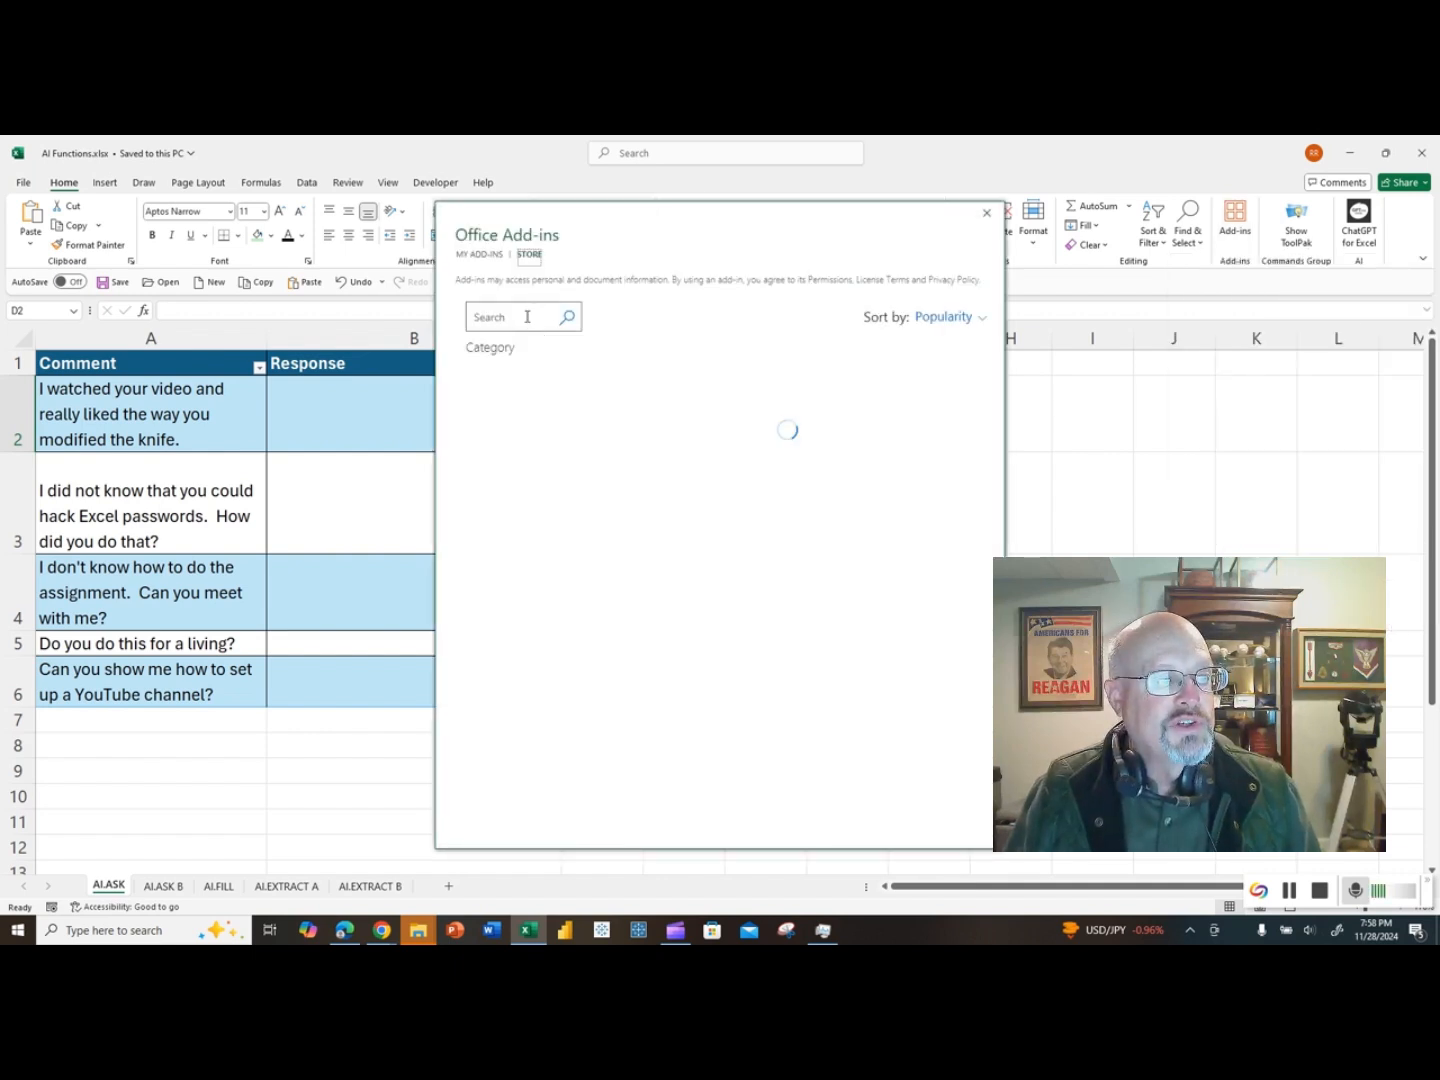
pyautogui.click(514, 317)
pyautogui.write('chatgpt')
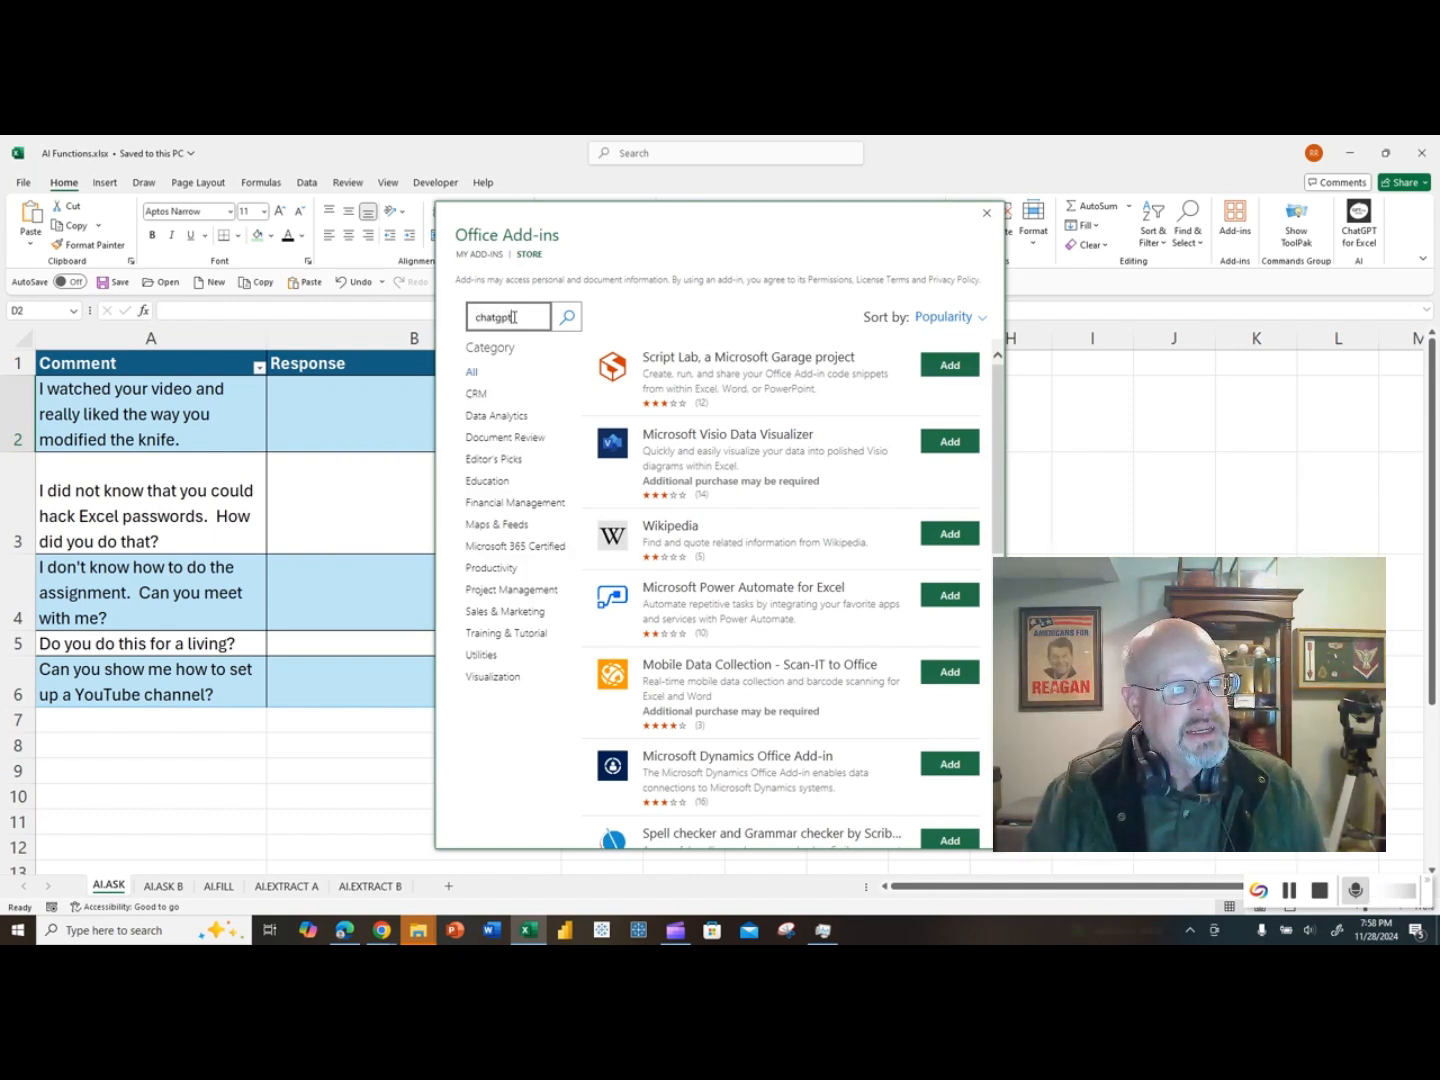
pyautogui.press('Return')
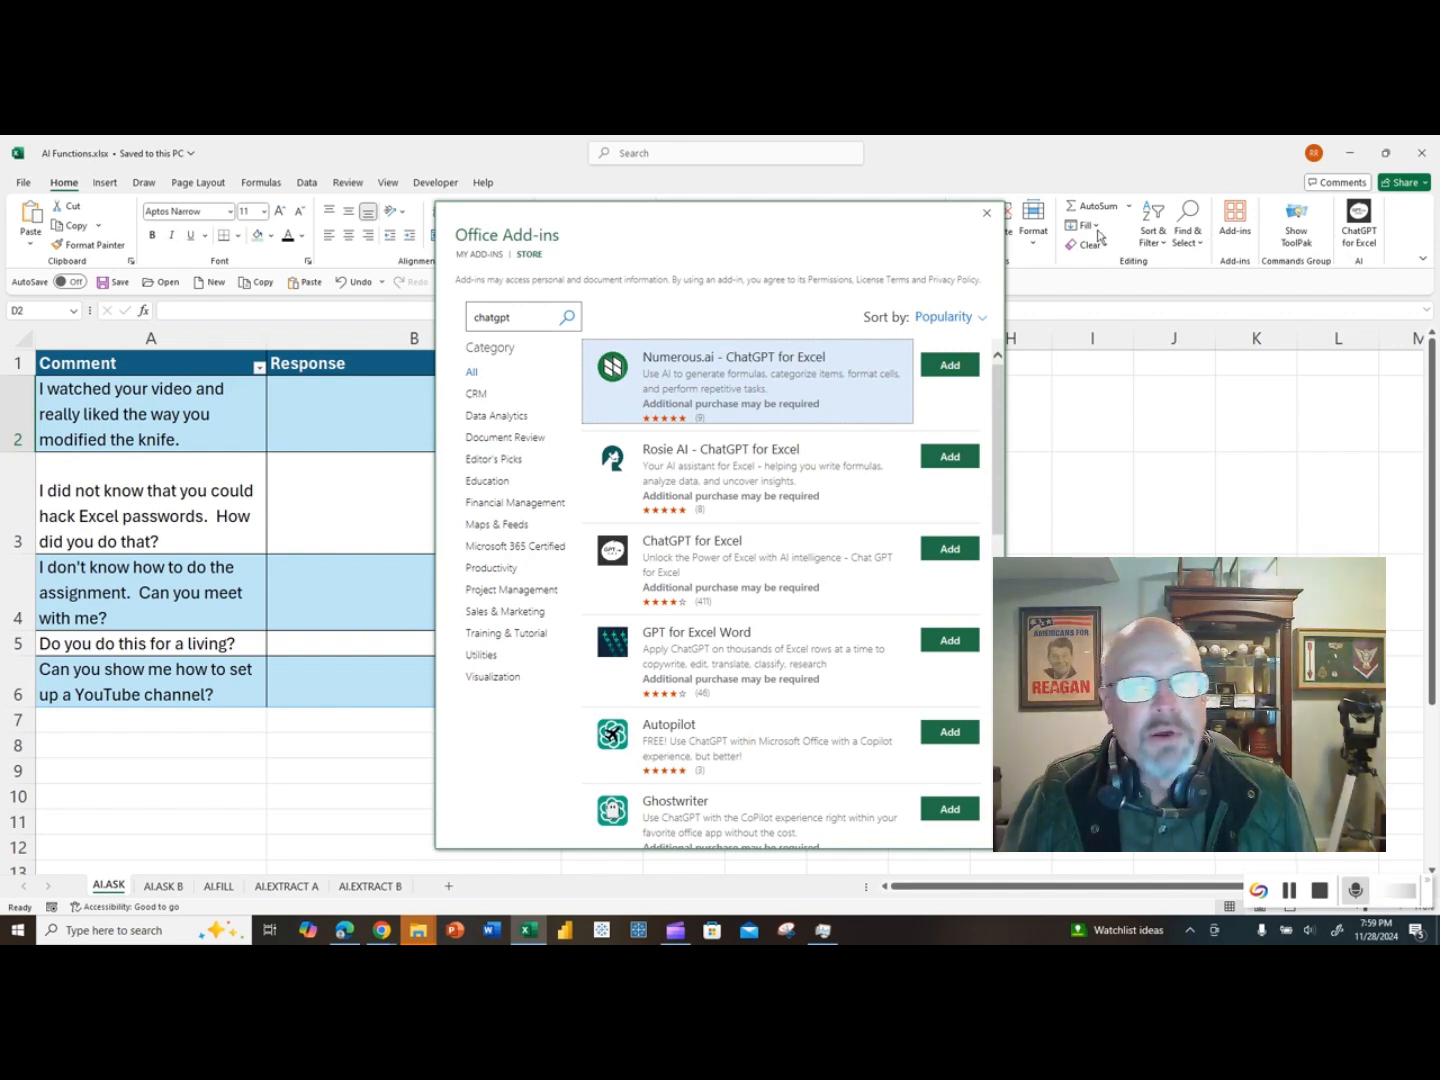
pyautogui.click(987, 213)
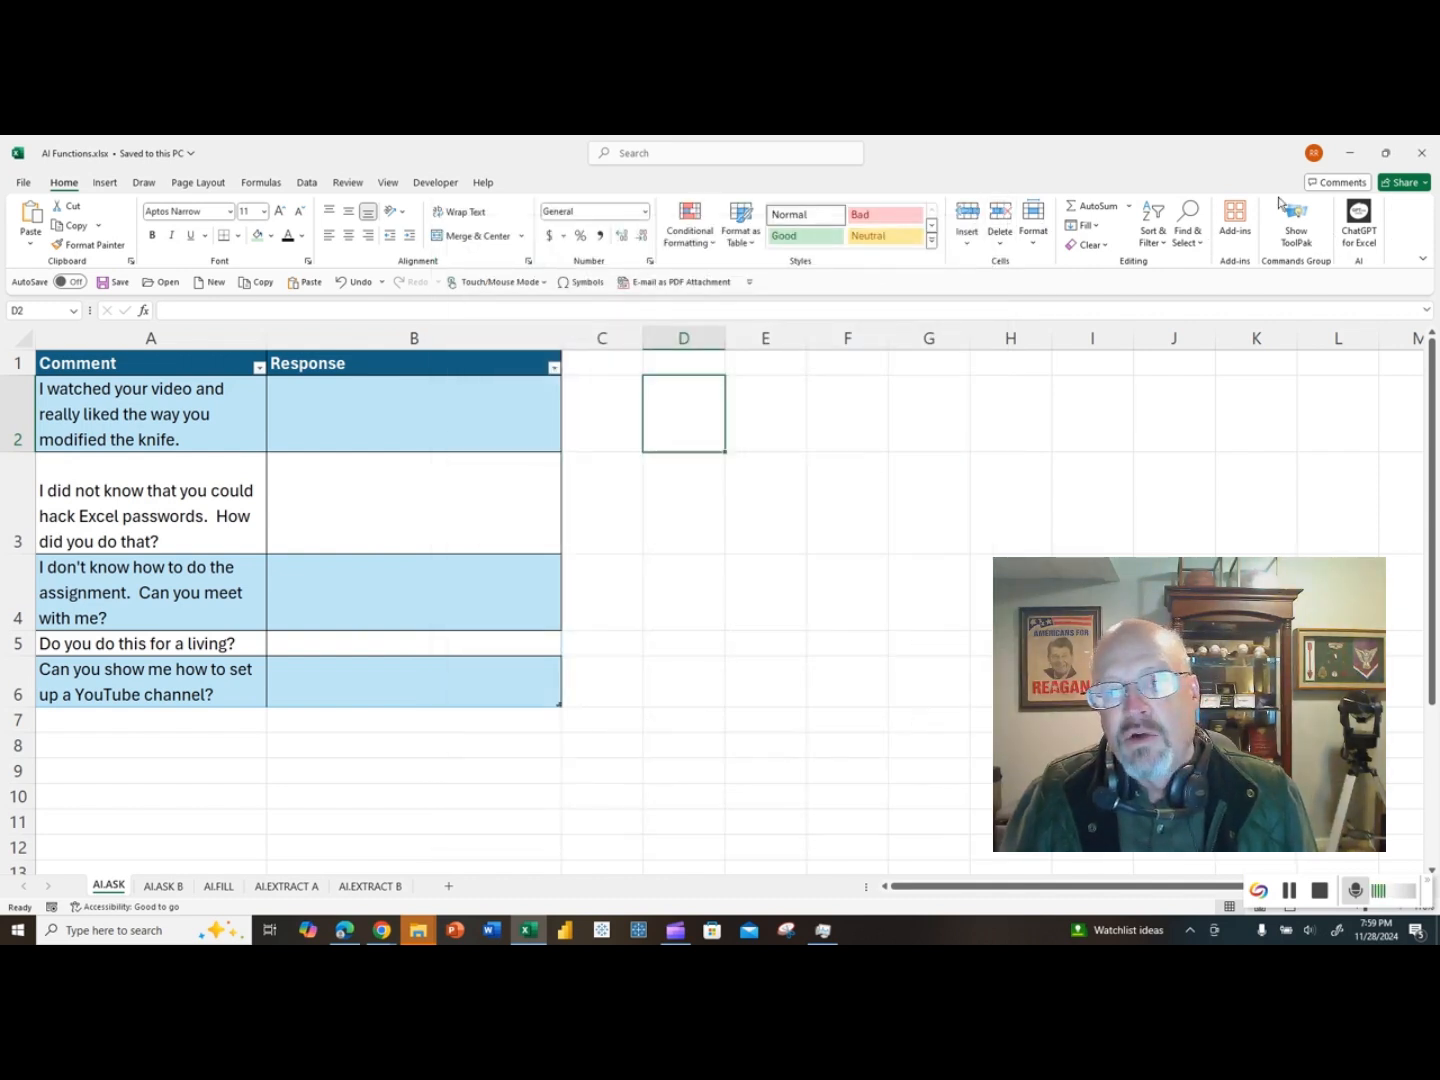
# Step: Launch the installed ChatGPT for Excel add-in and close its pane
pyautogui.click(1360, 216)
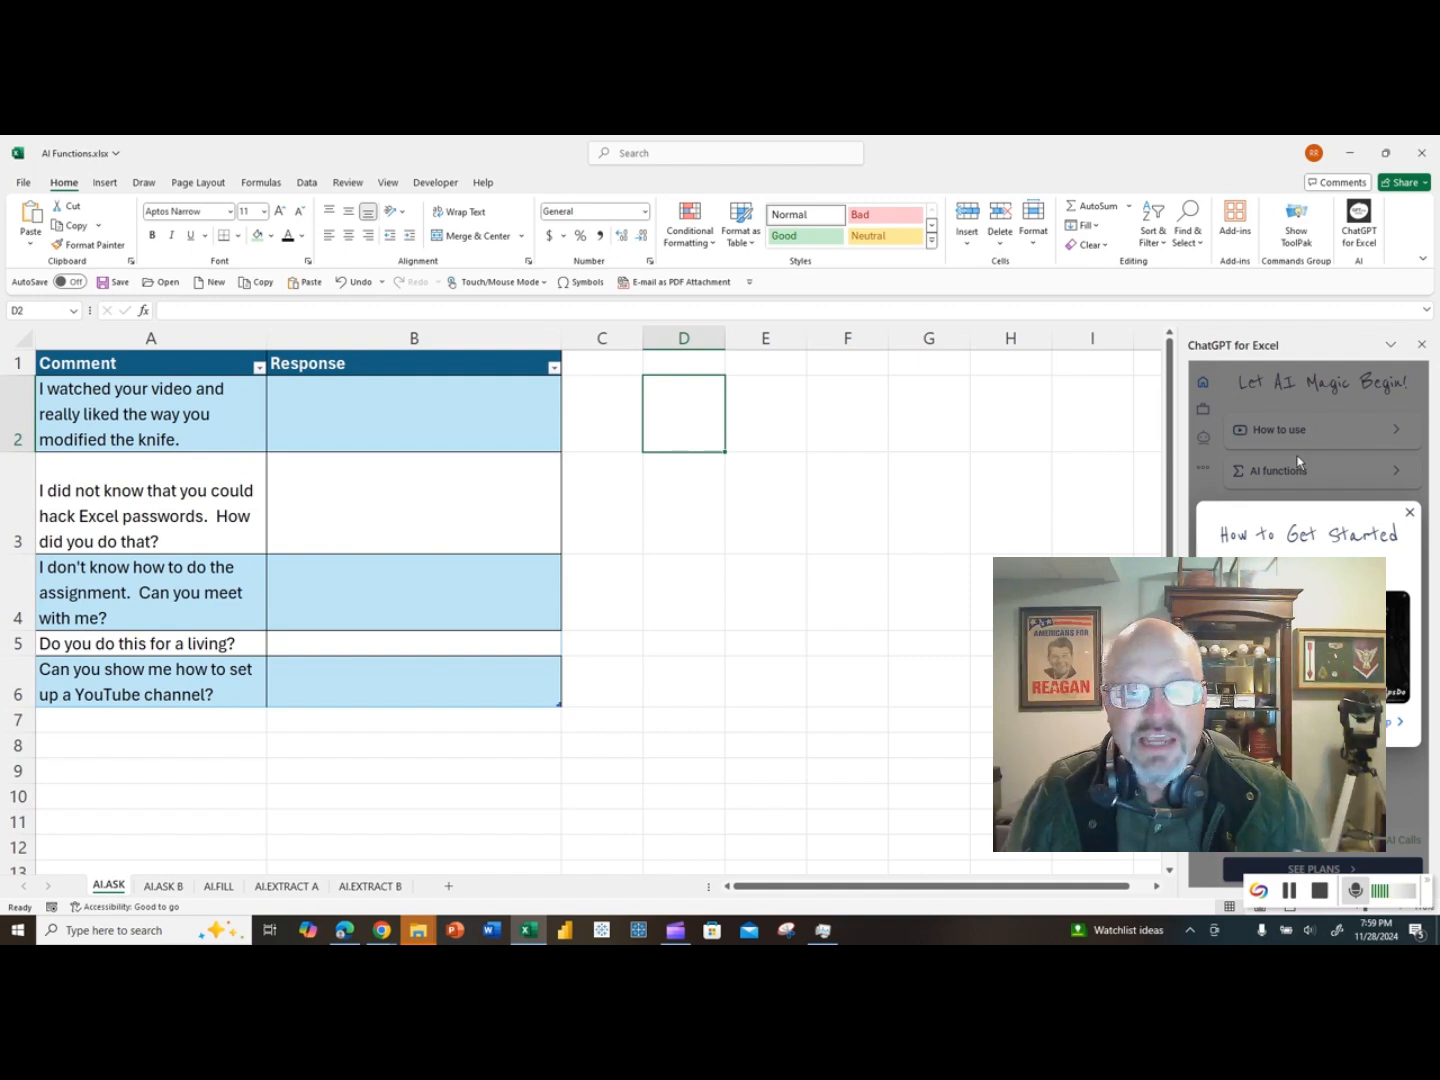
pyautogui.click(1422, 346)
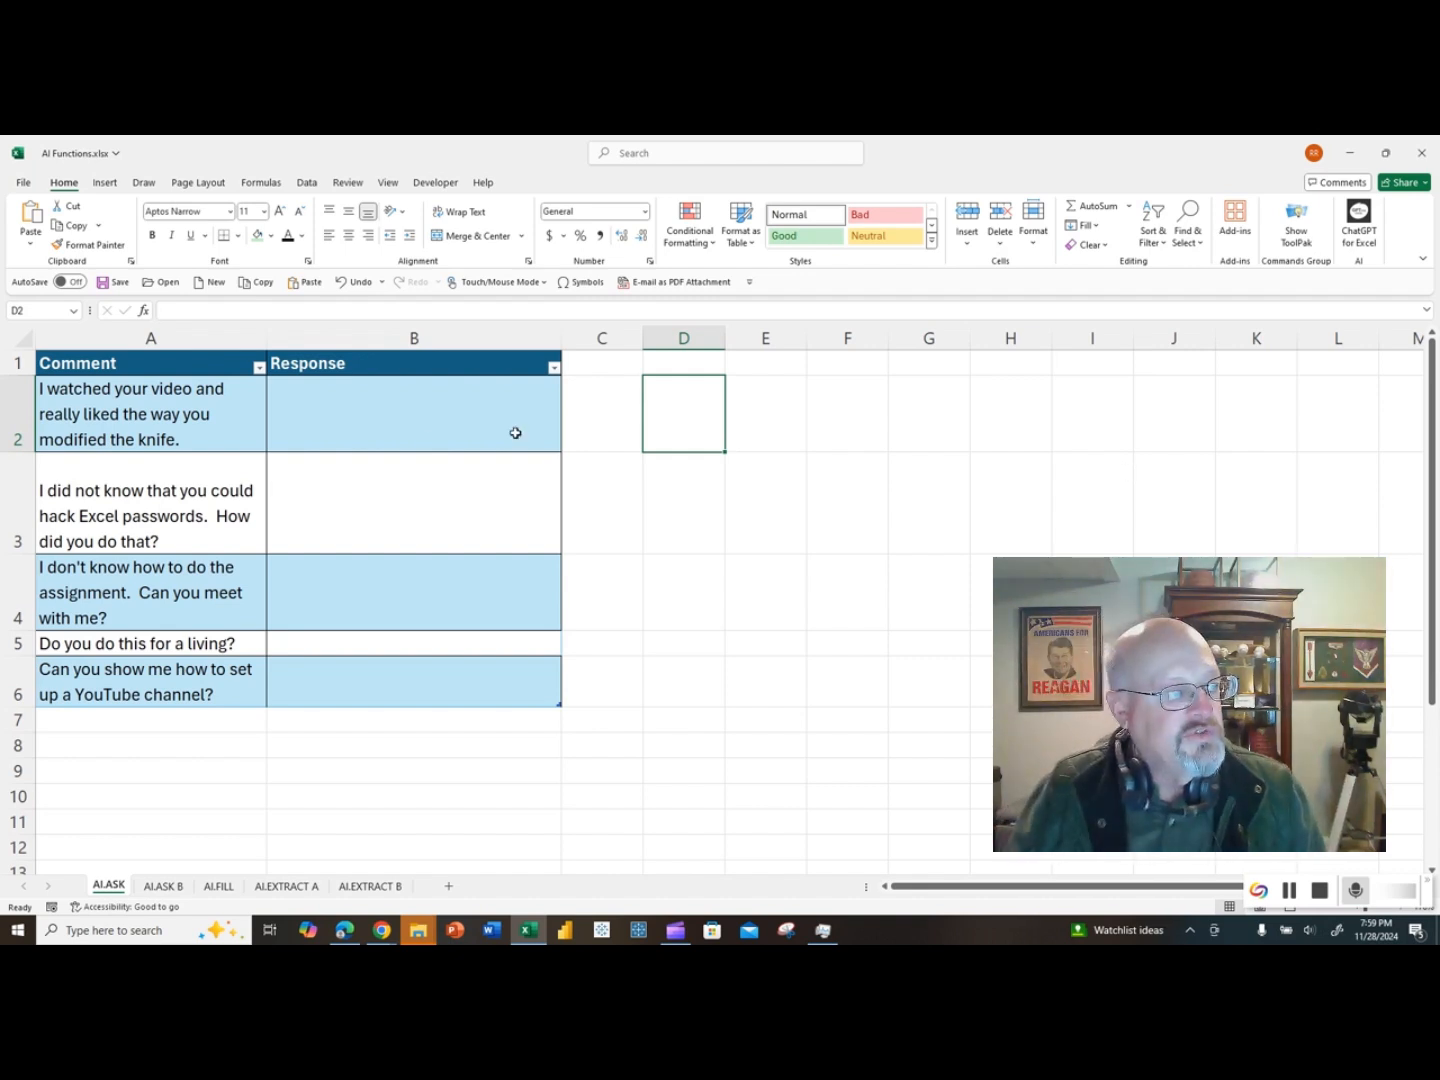
# Step: Start an AI.ASK formula in cell B2 through its function arguments, with the prompt "create a 20-word response to the comment"
pyautogui.click(428, 410)
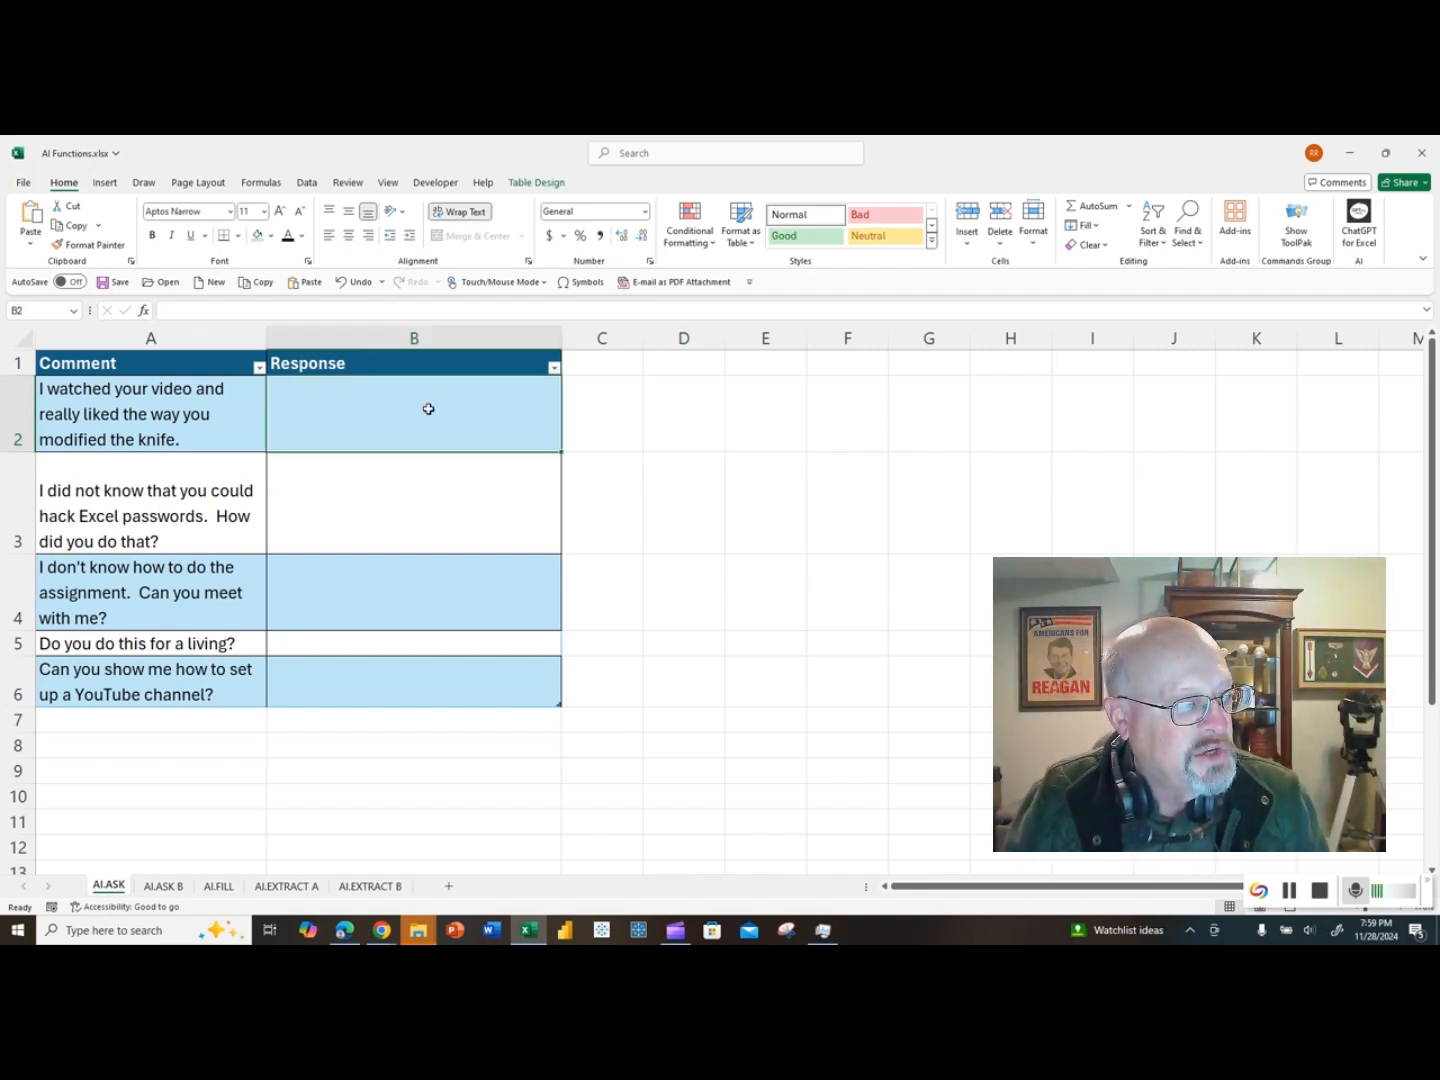
pyautogui.write('=ai')
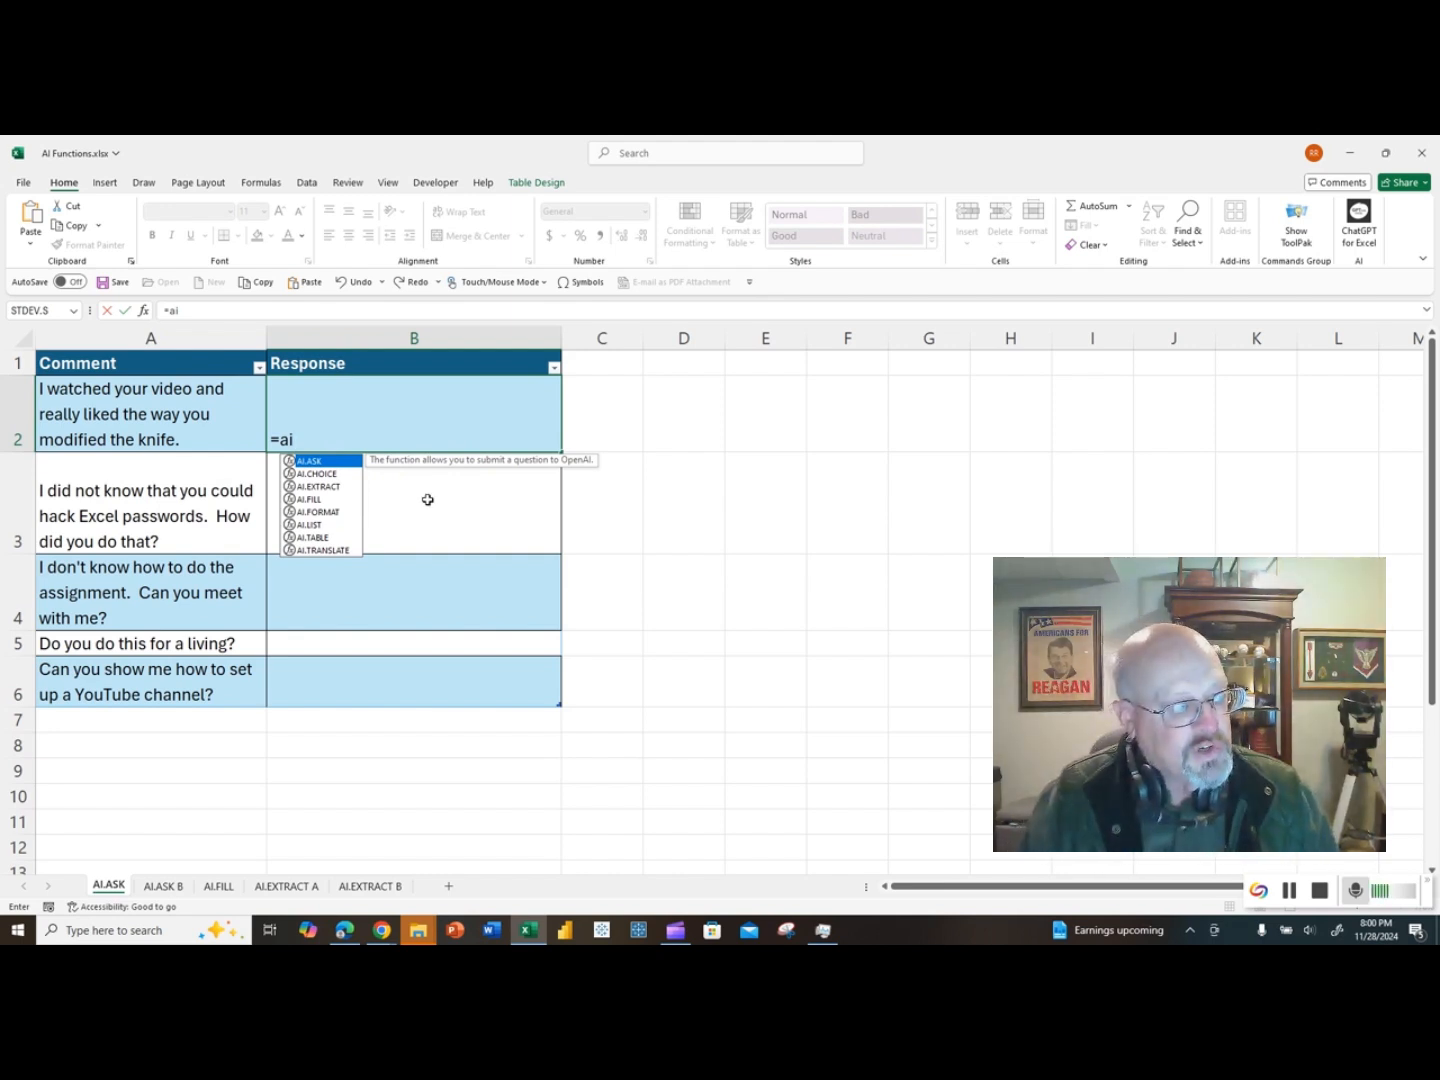
pyautogui.write('ask')
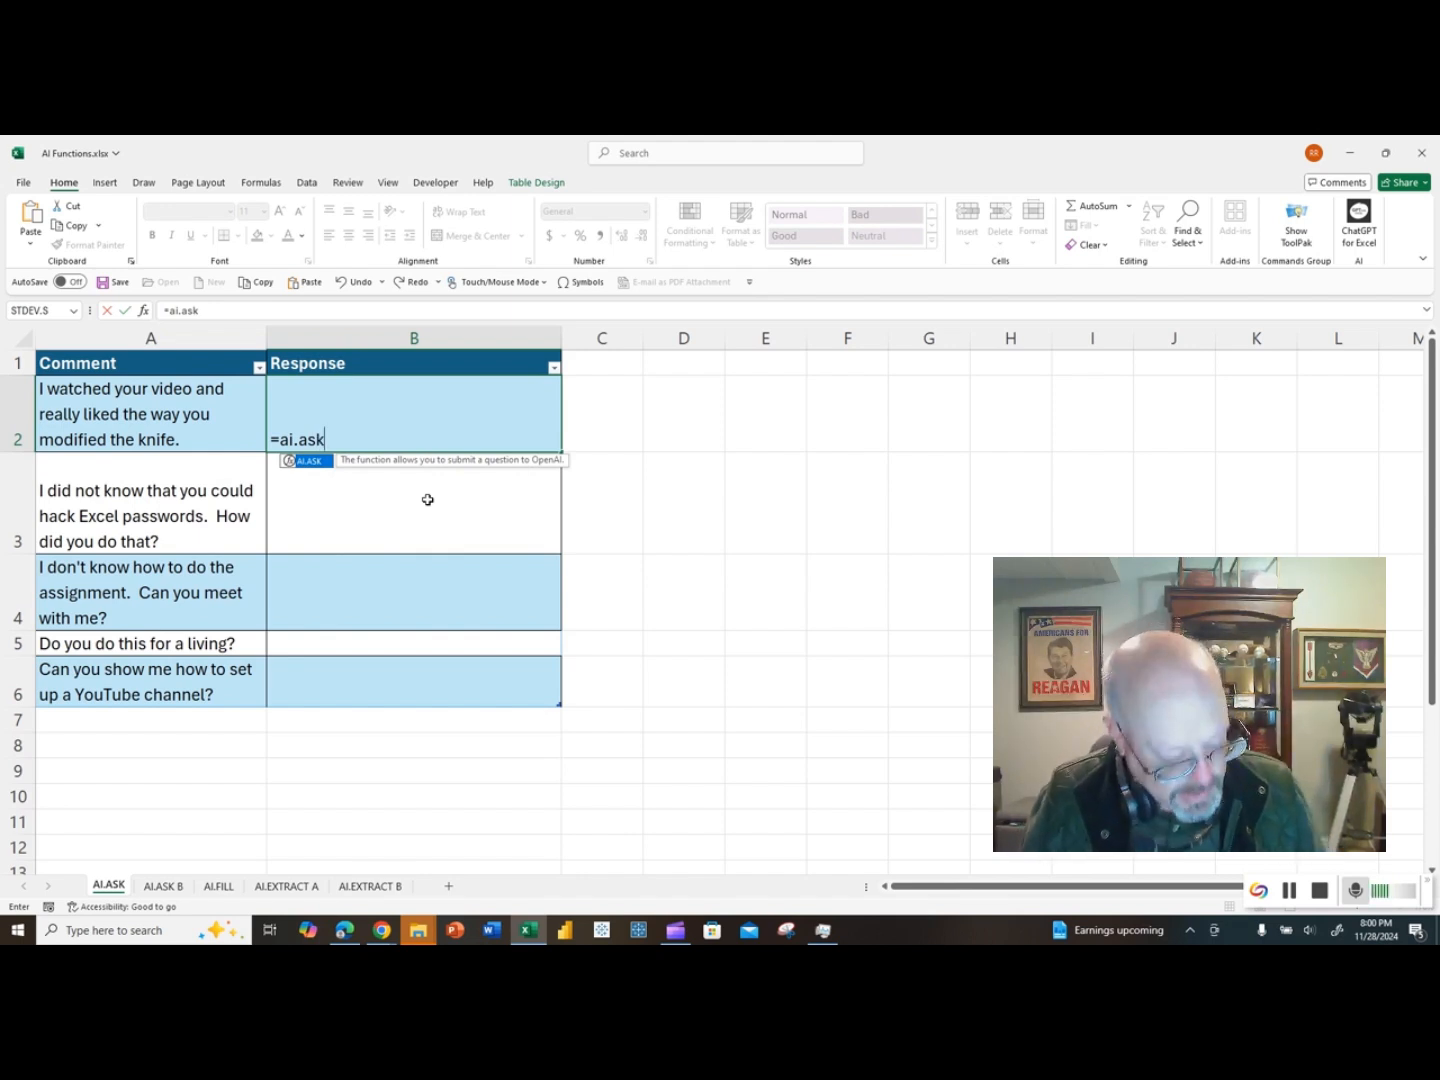
pyautogui.hotkey('ctrl', 'a')
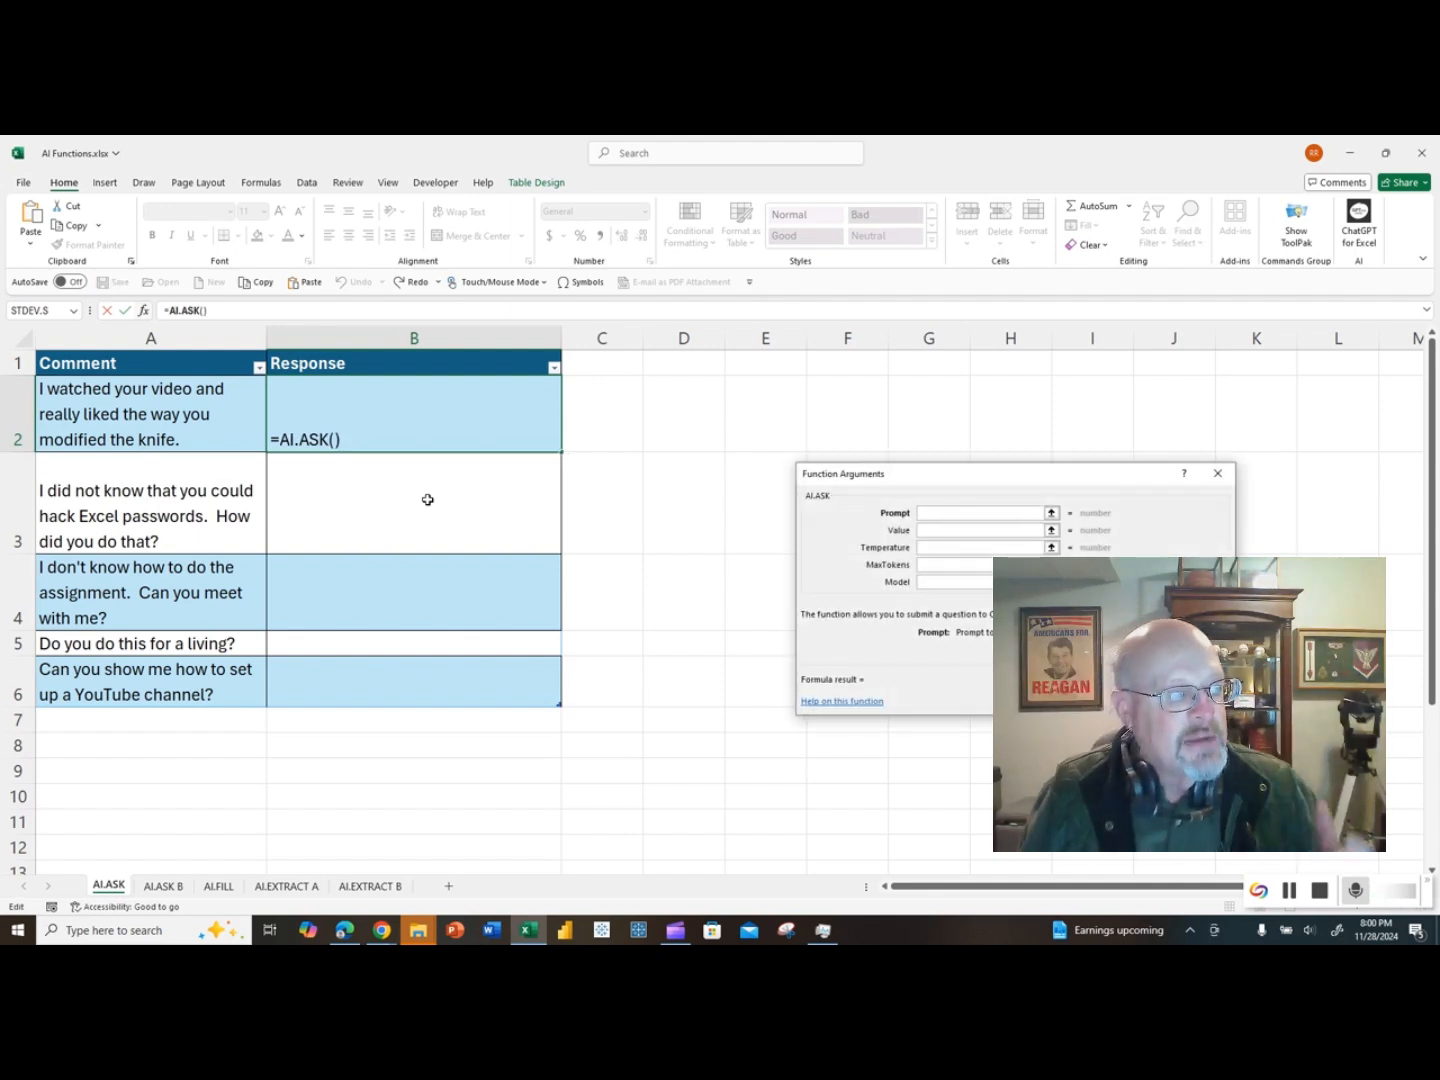
pyautogui.moveTo(900, 473); pyautogui.dragTo(732, 372)
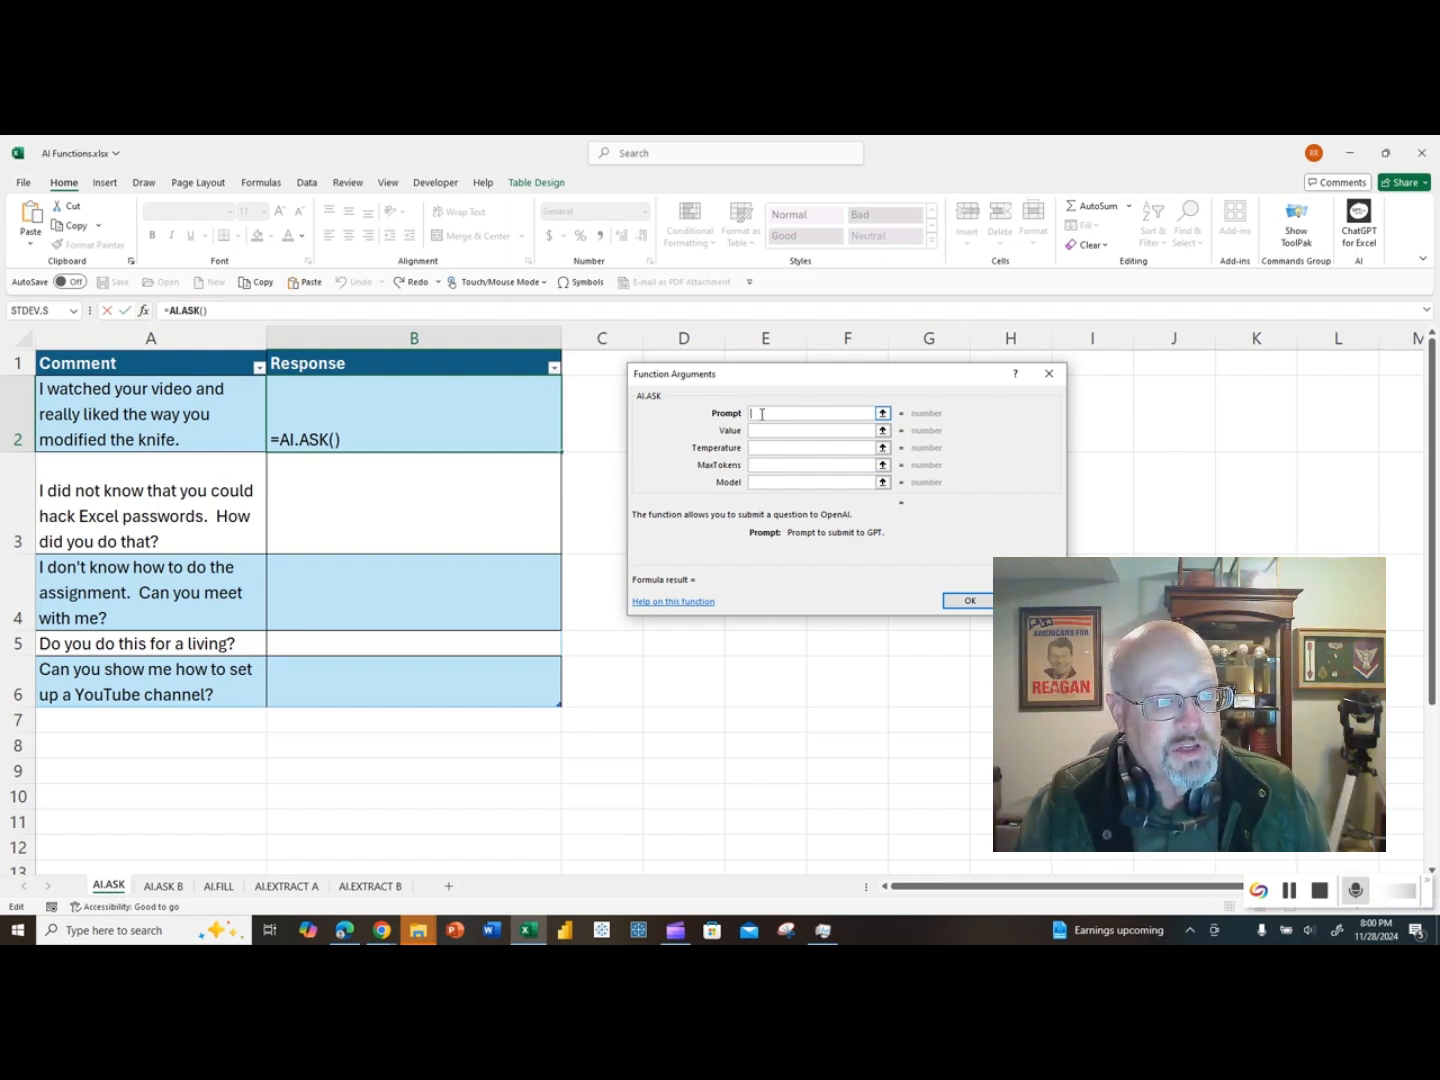
pyautogui.write('"')
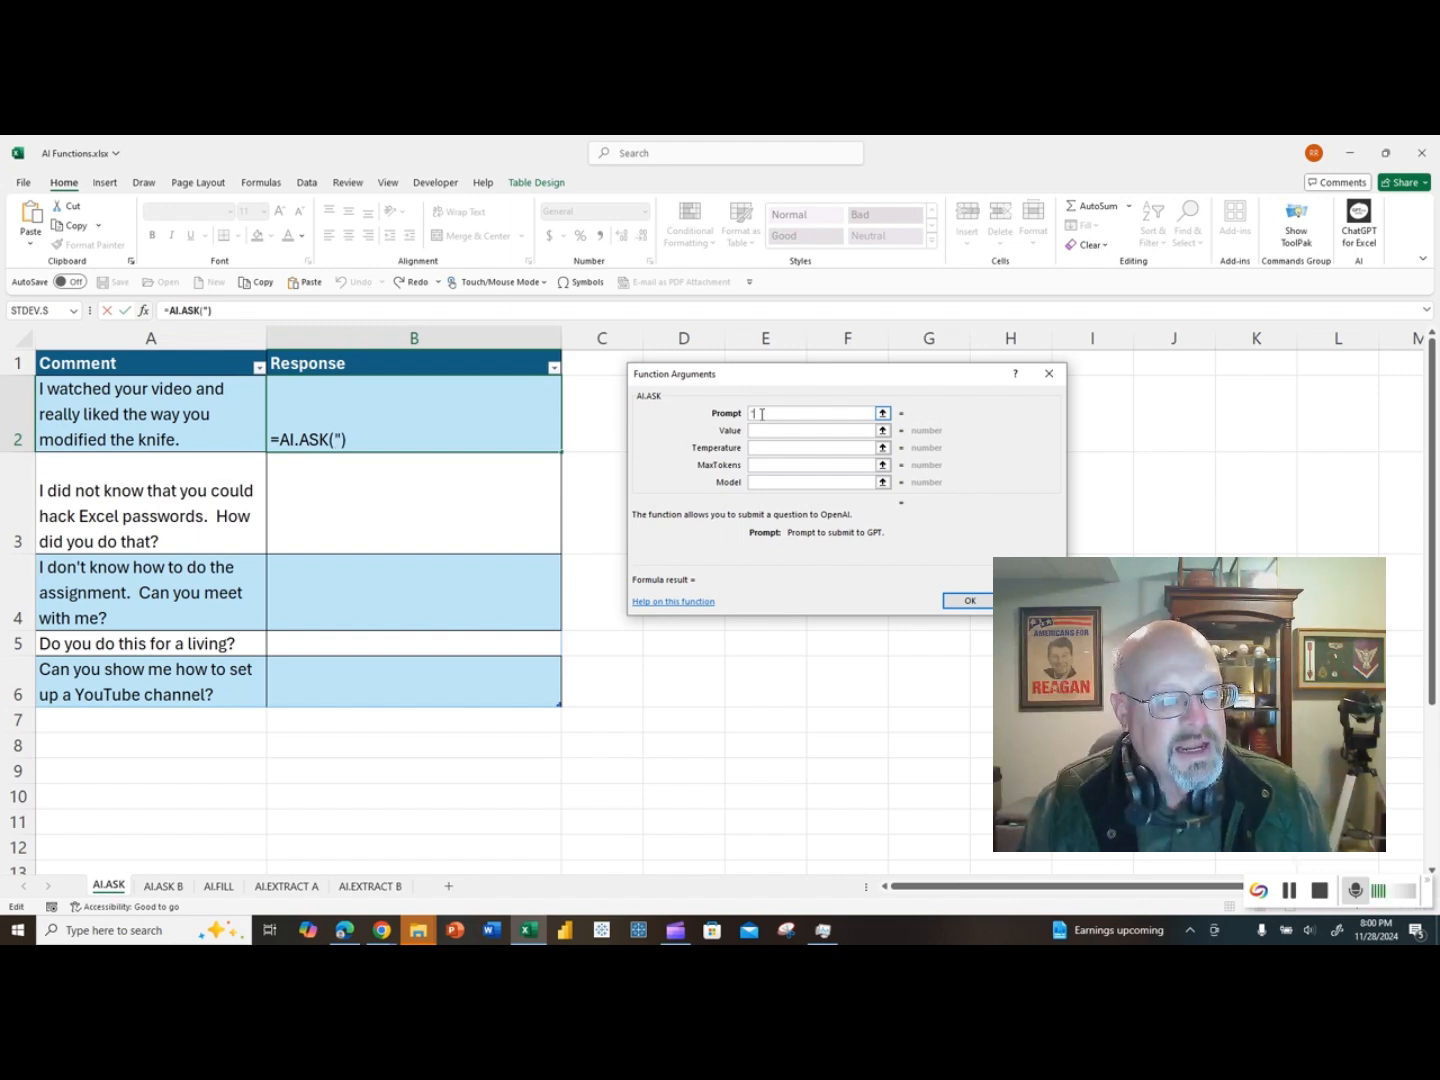
pyautogui.write('create ')
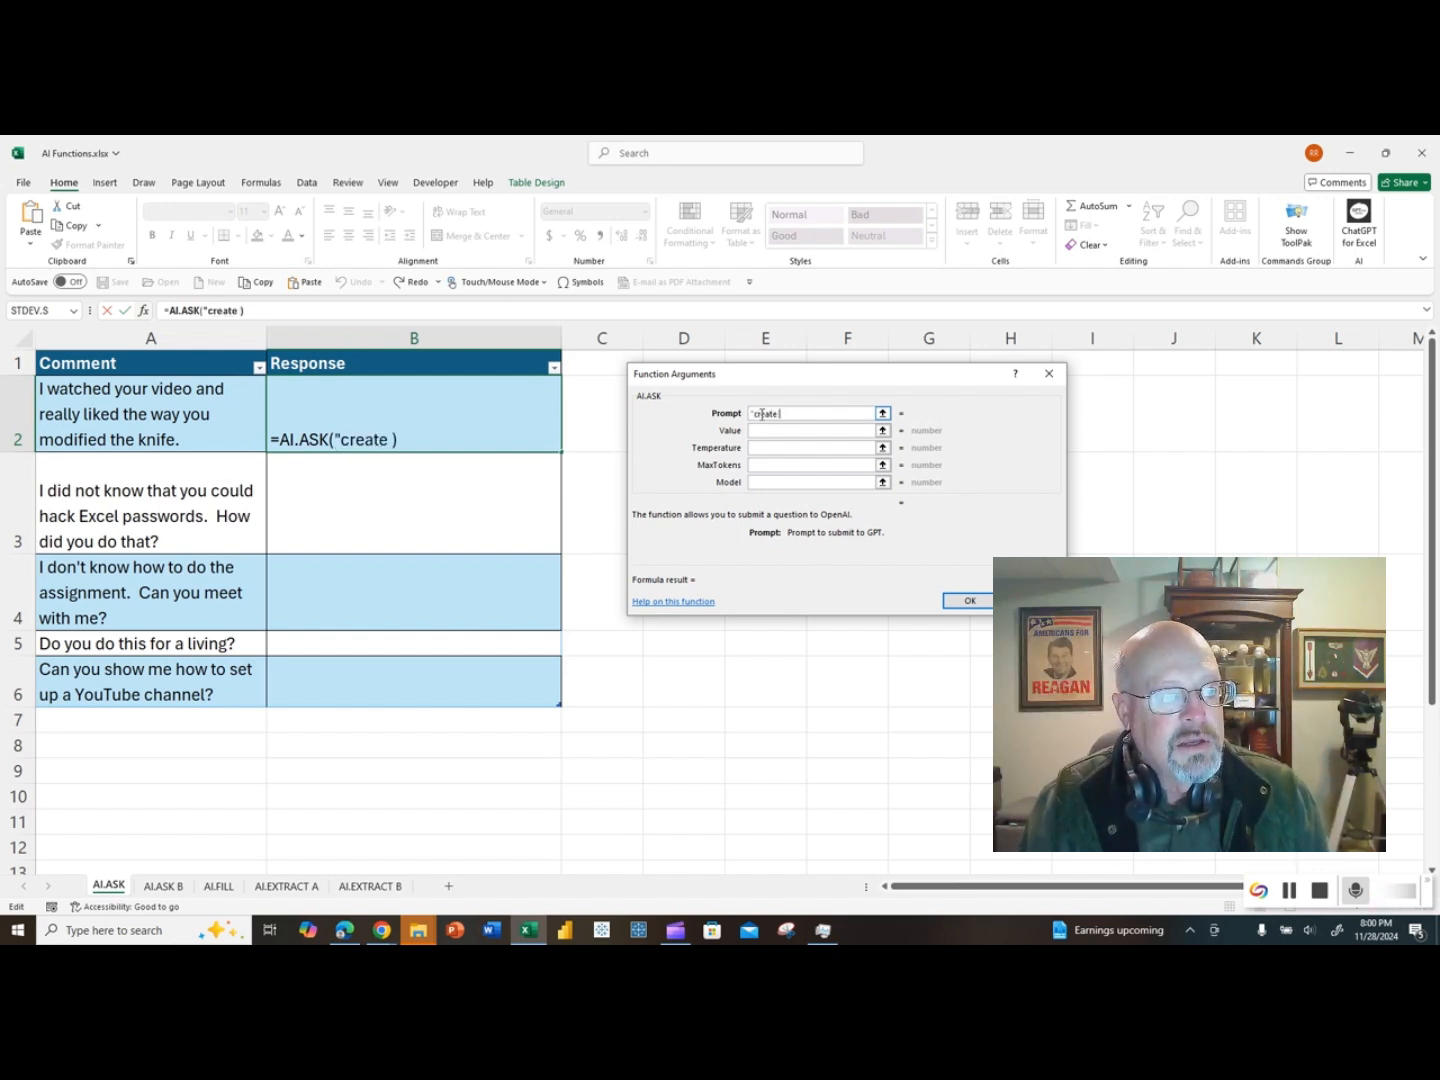
pyautogui.write('a 20-word resp')
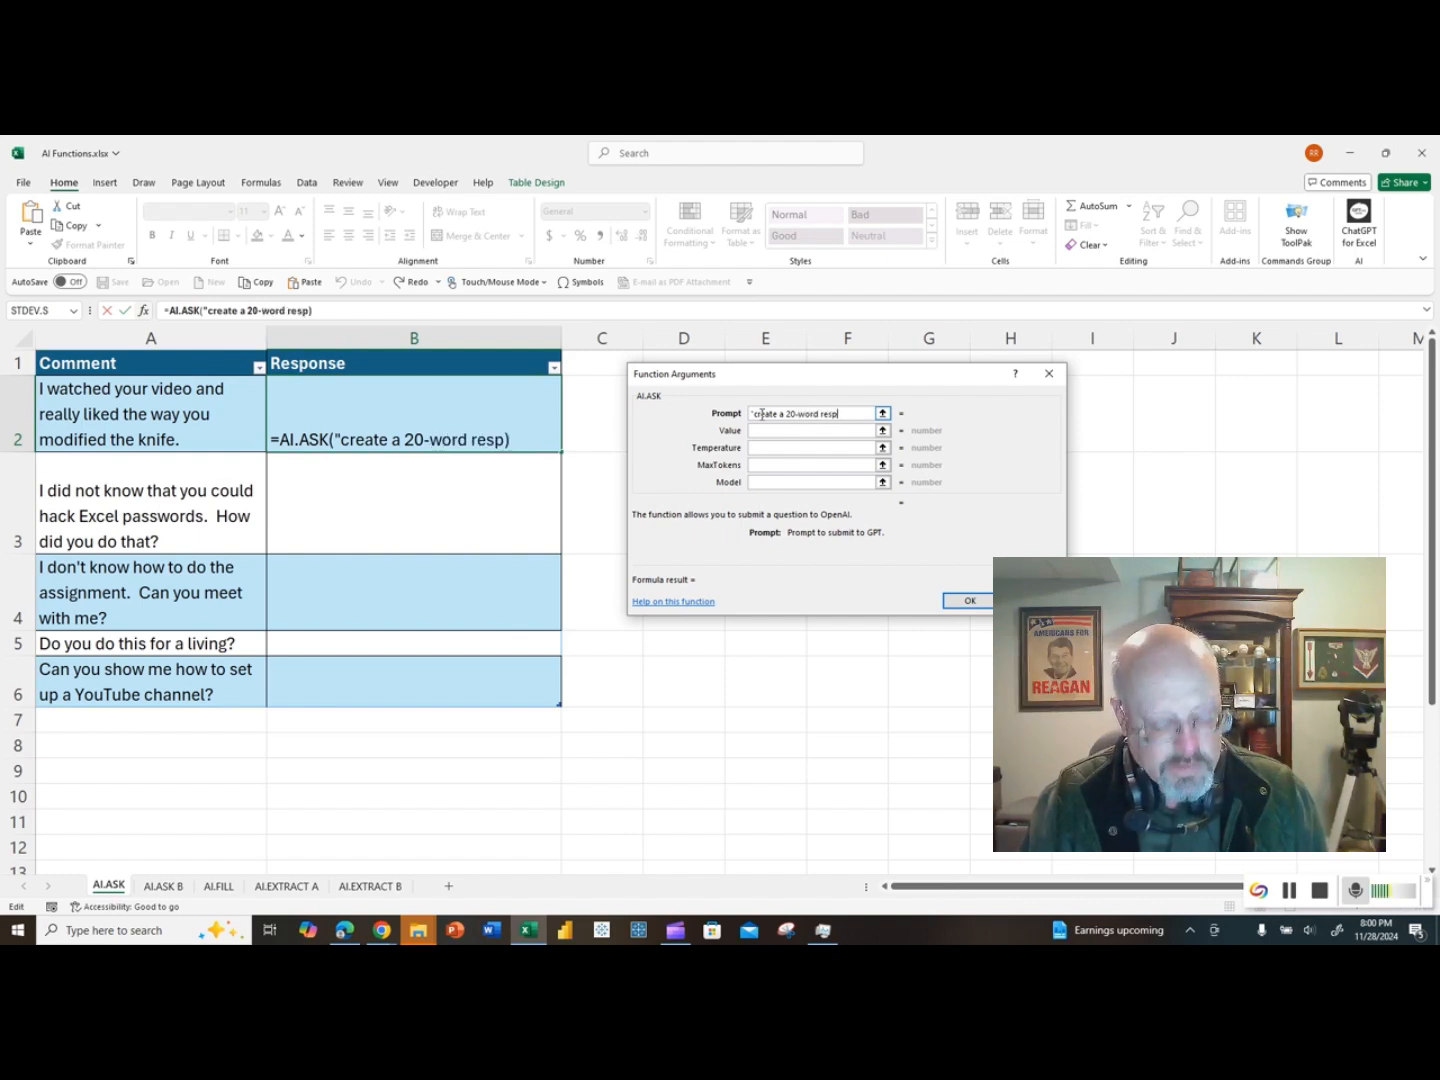
pyautogui.write('onse to the c')
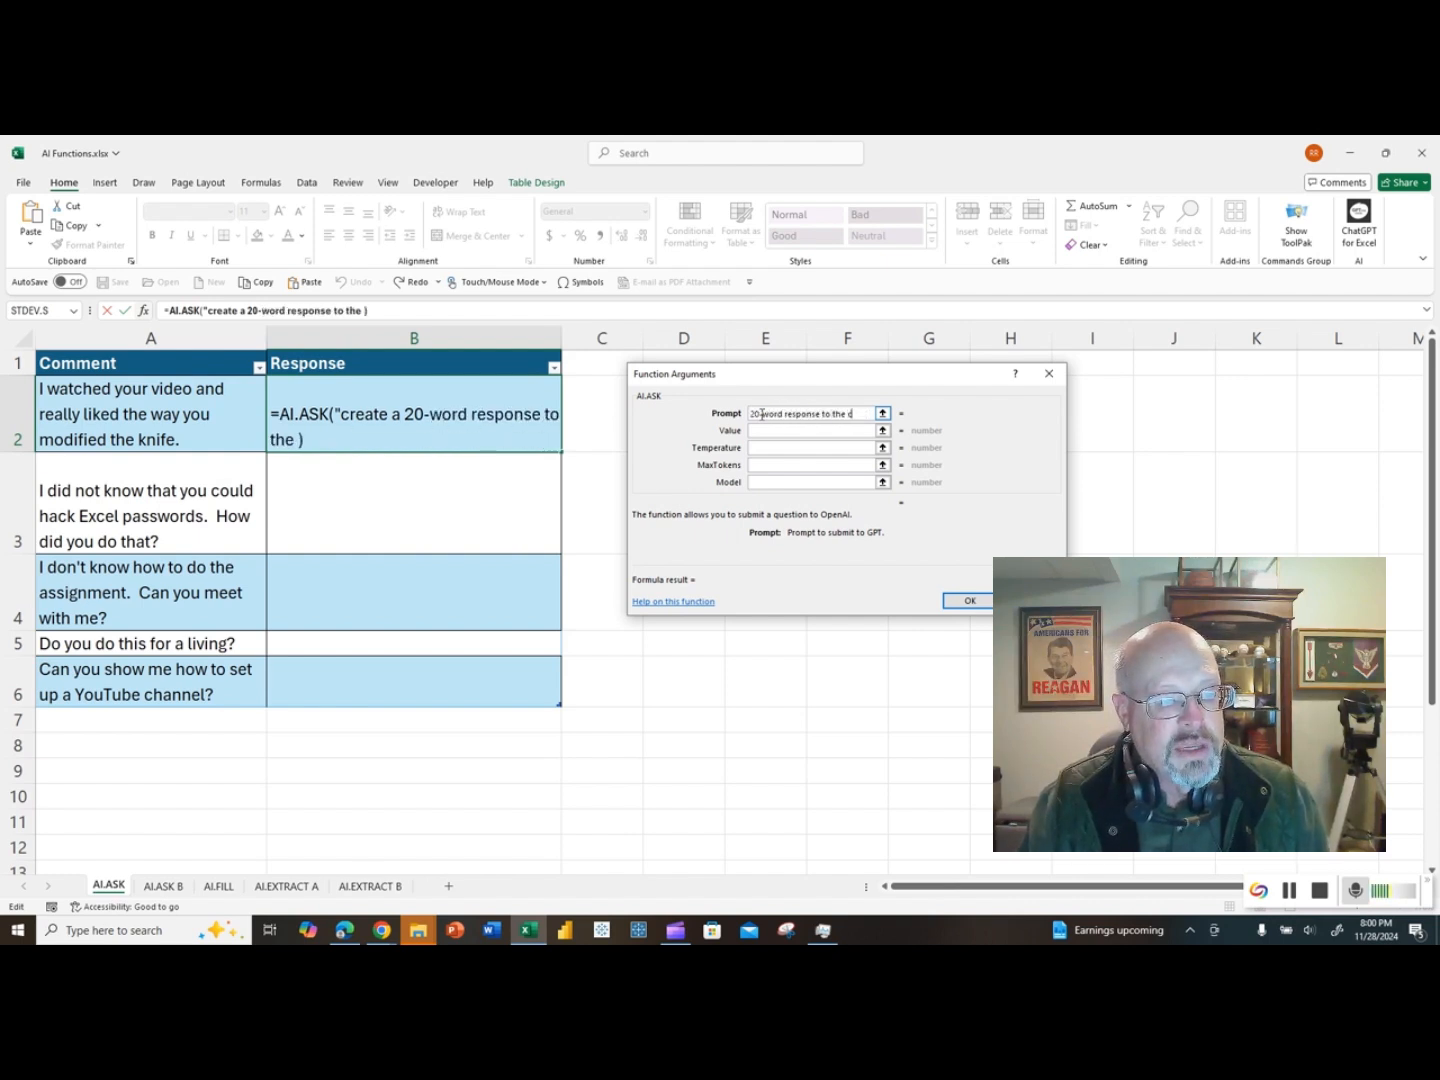
pyautogui.write('omment"')
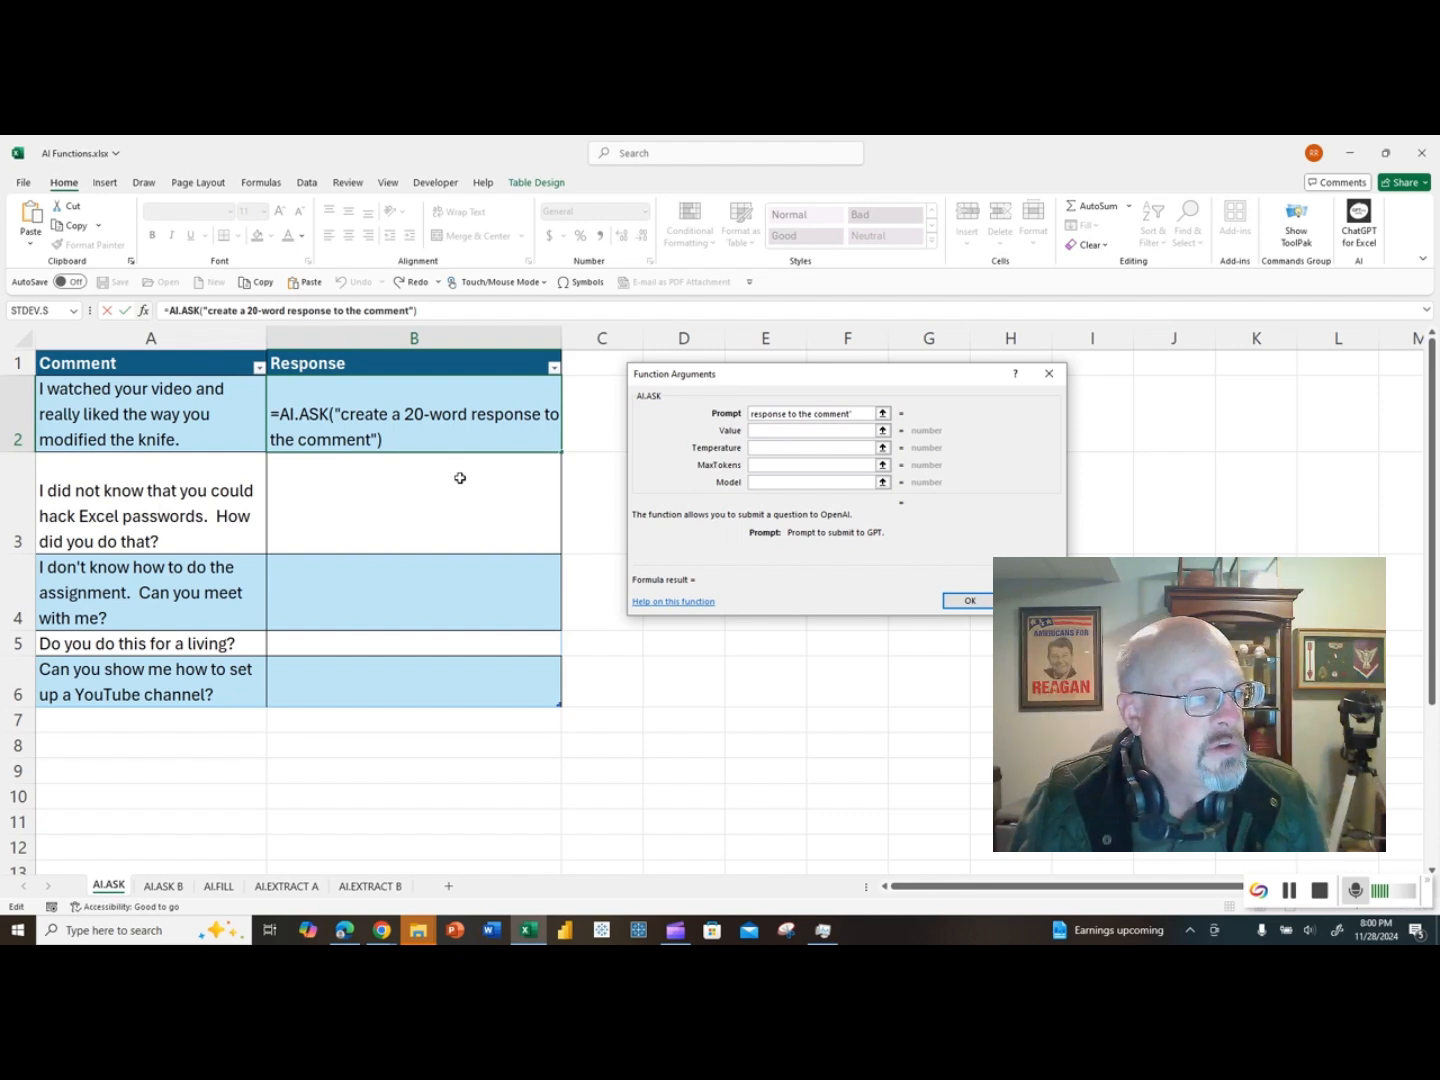
pyautogui.click(753, 428)
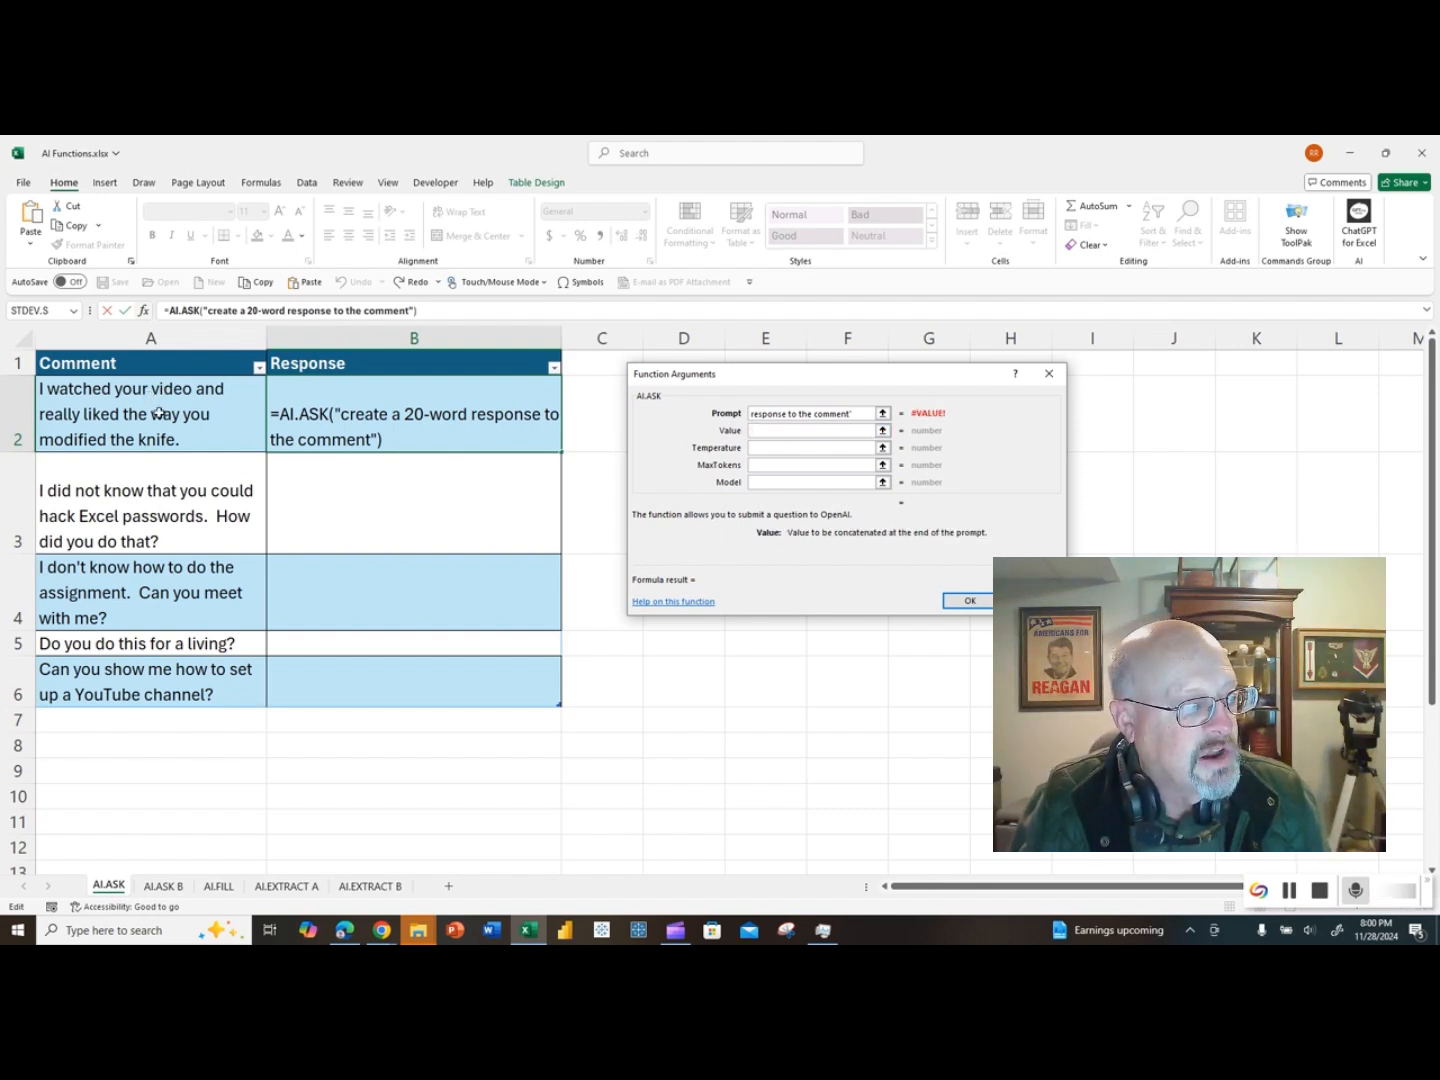
pyautogui.click(149, 412)
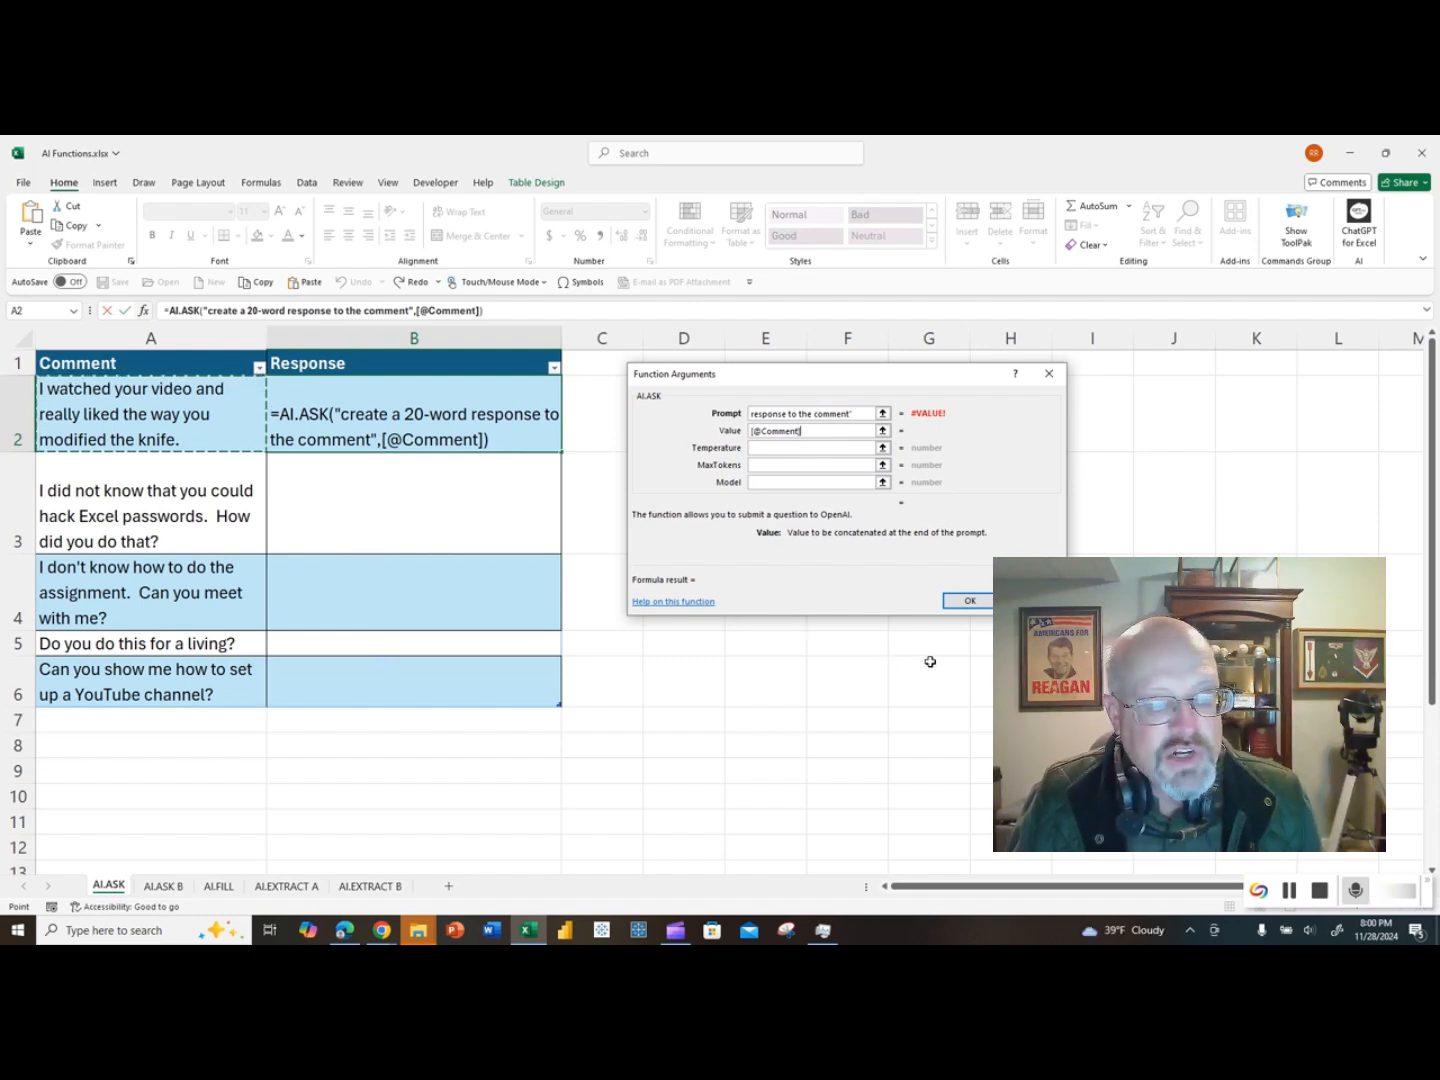
pyautogui.click(968, 602)
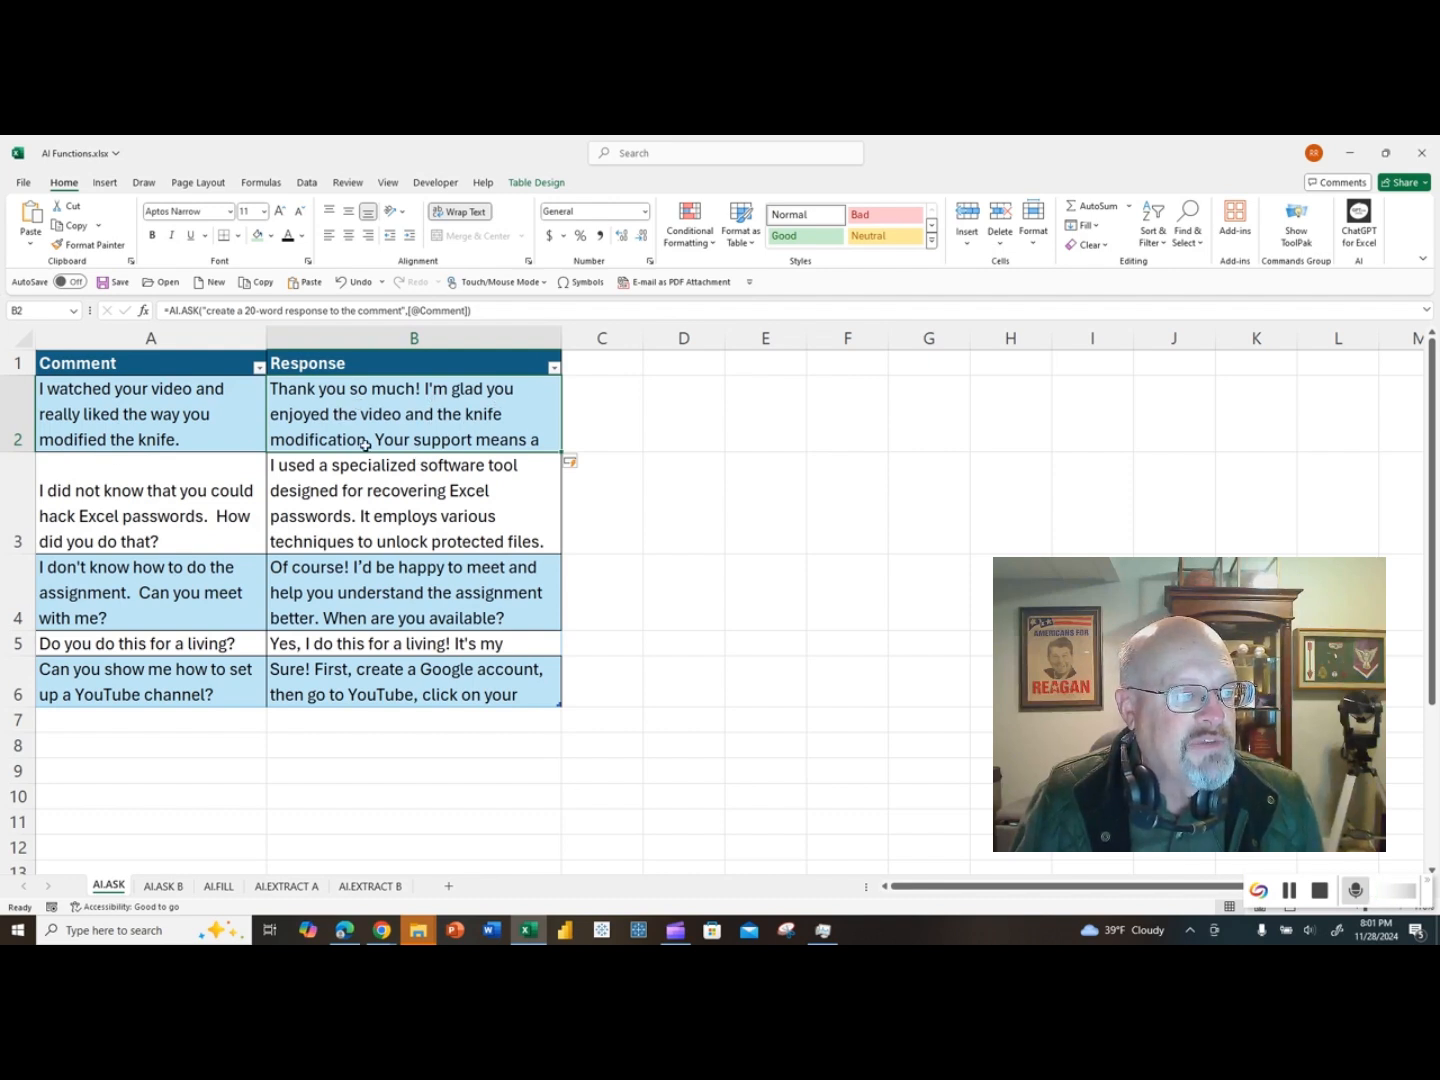
# Step: AutoFit all row heights on the sheet so the full responses can be read, and review them down to row 6
pyautogui.click(22, 343)
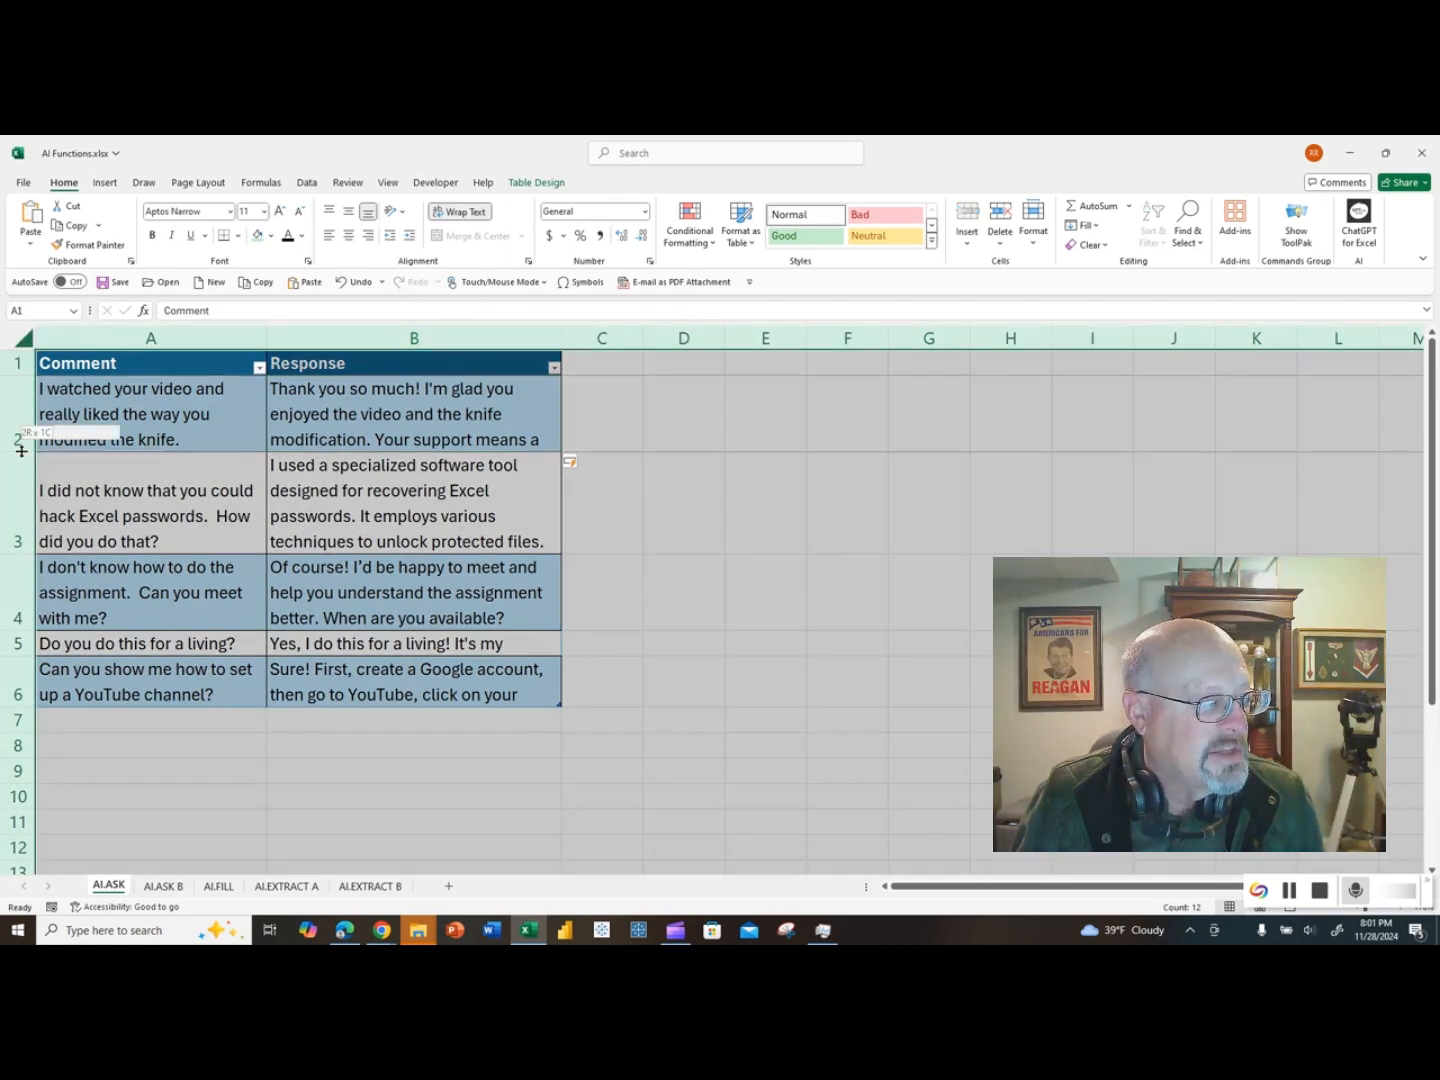
pyautogui.doubleClick(21, 452)
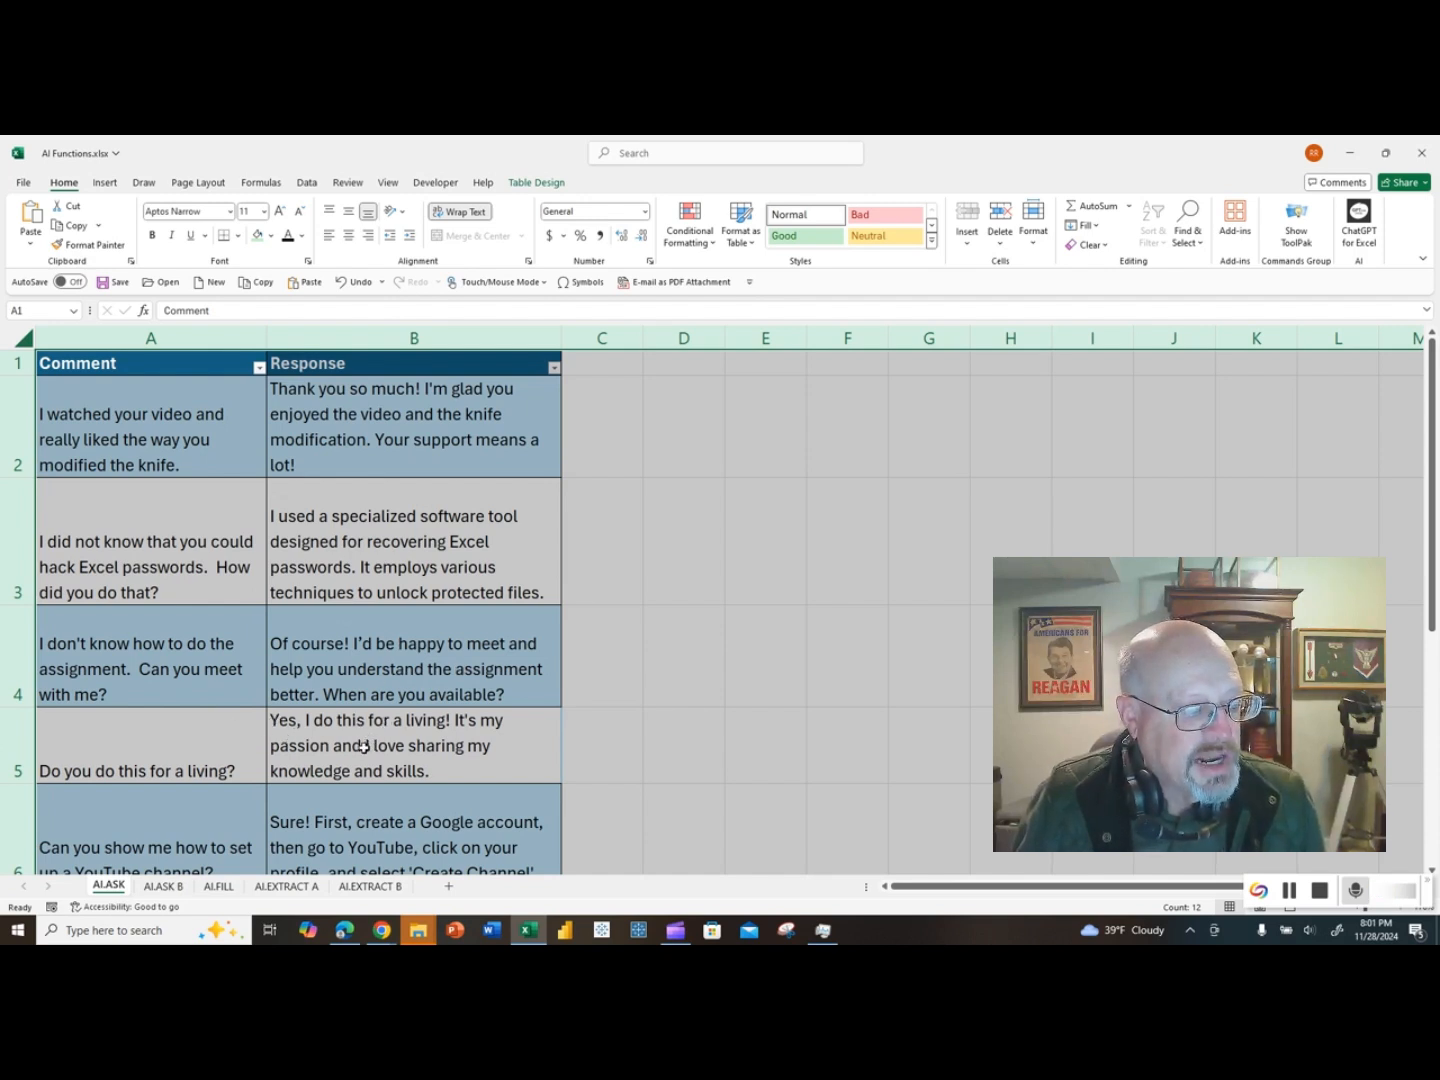
pyautogui.scroll(-1, 353, 767)
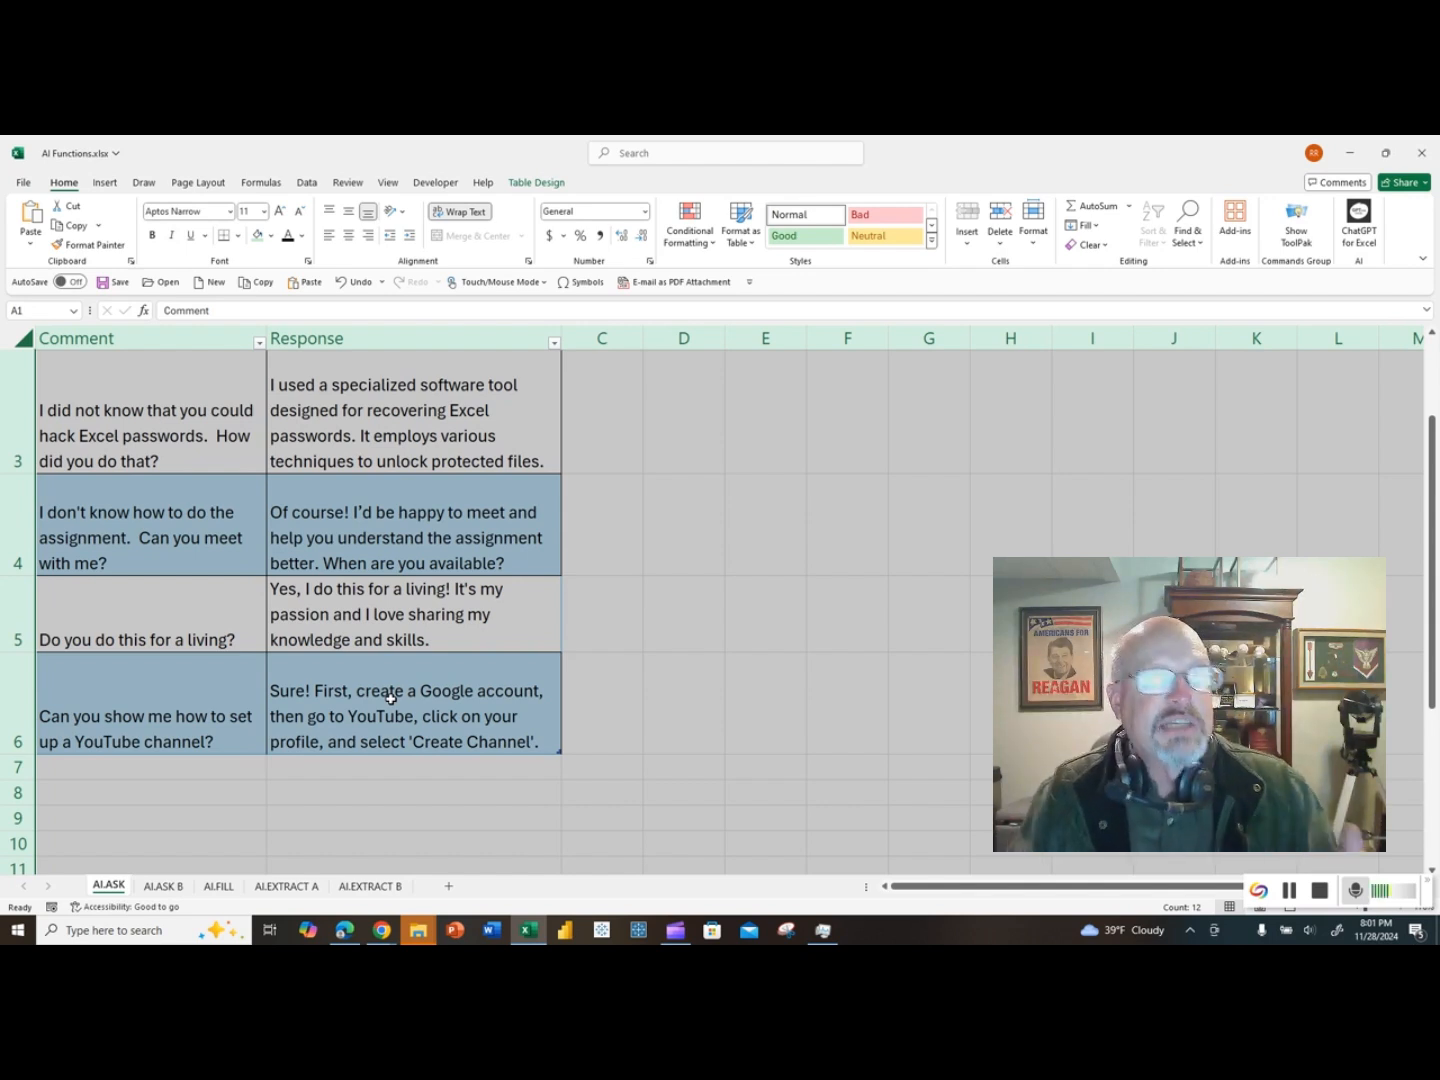
pyautogui.scroll(-2, 391, 697)
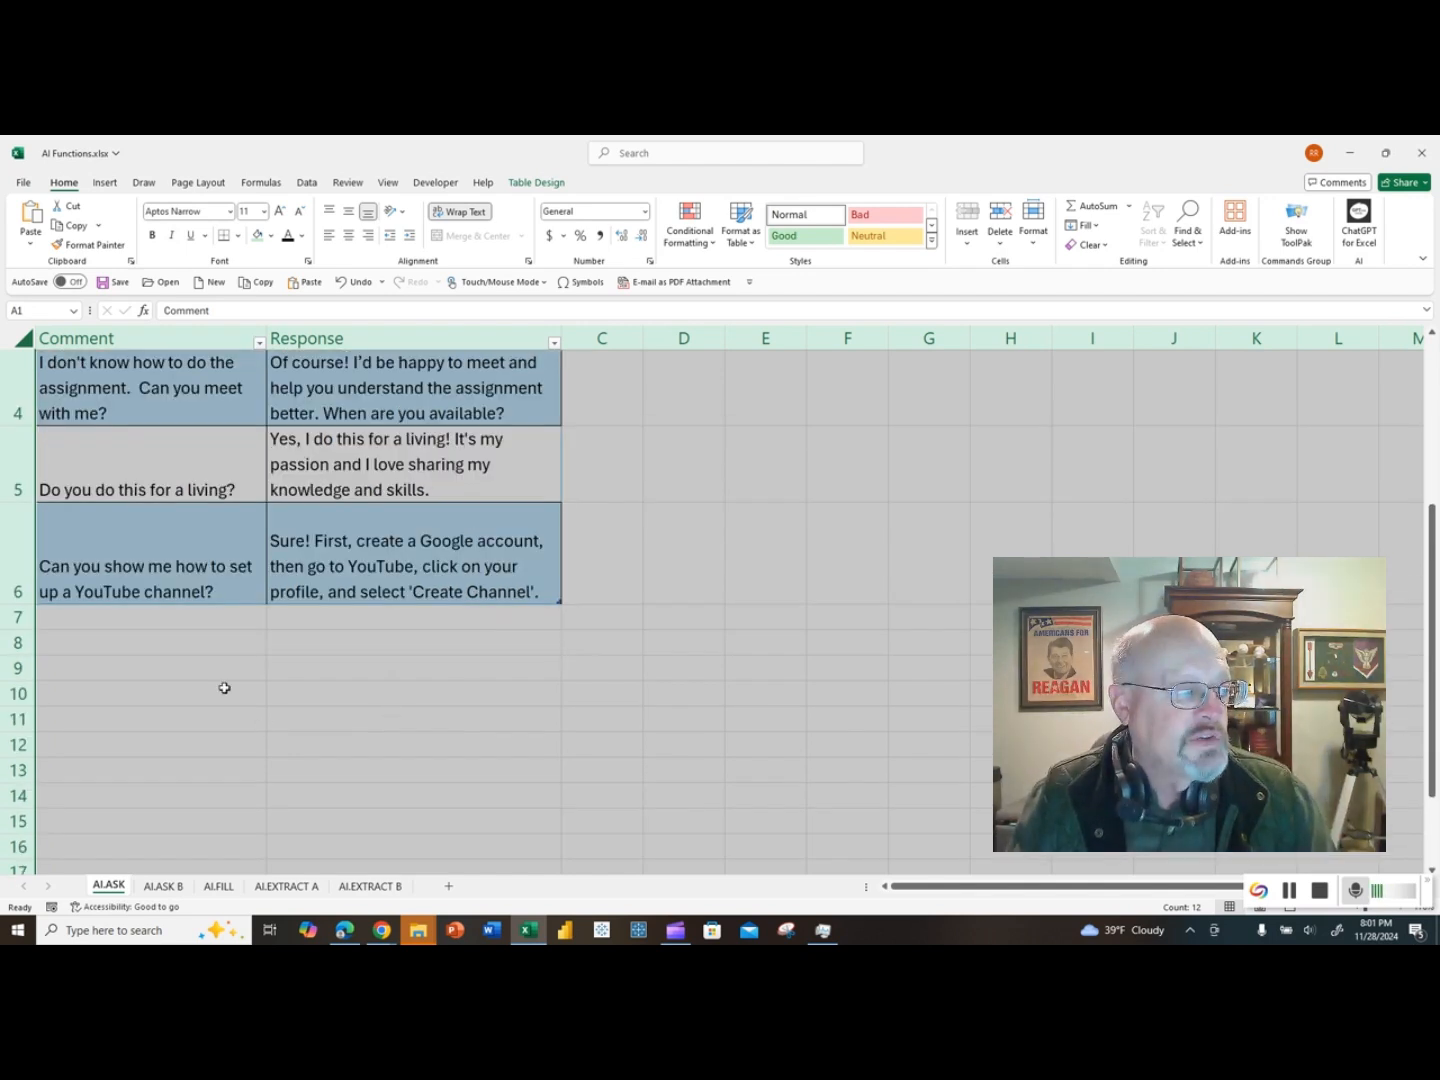
# Step: Add the comment "Can you tell me how to get to Carnegie Hall?" in A7 and increase row 7's height to fit its response
pyautogui.click(189, 622)
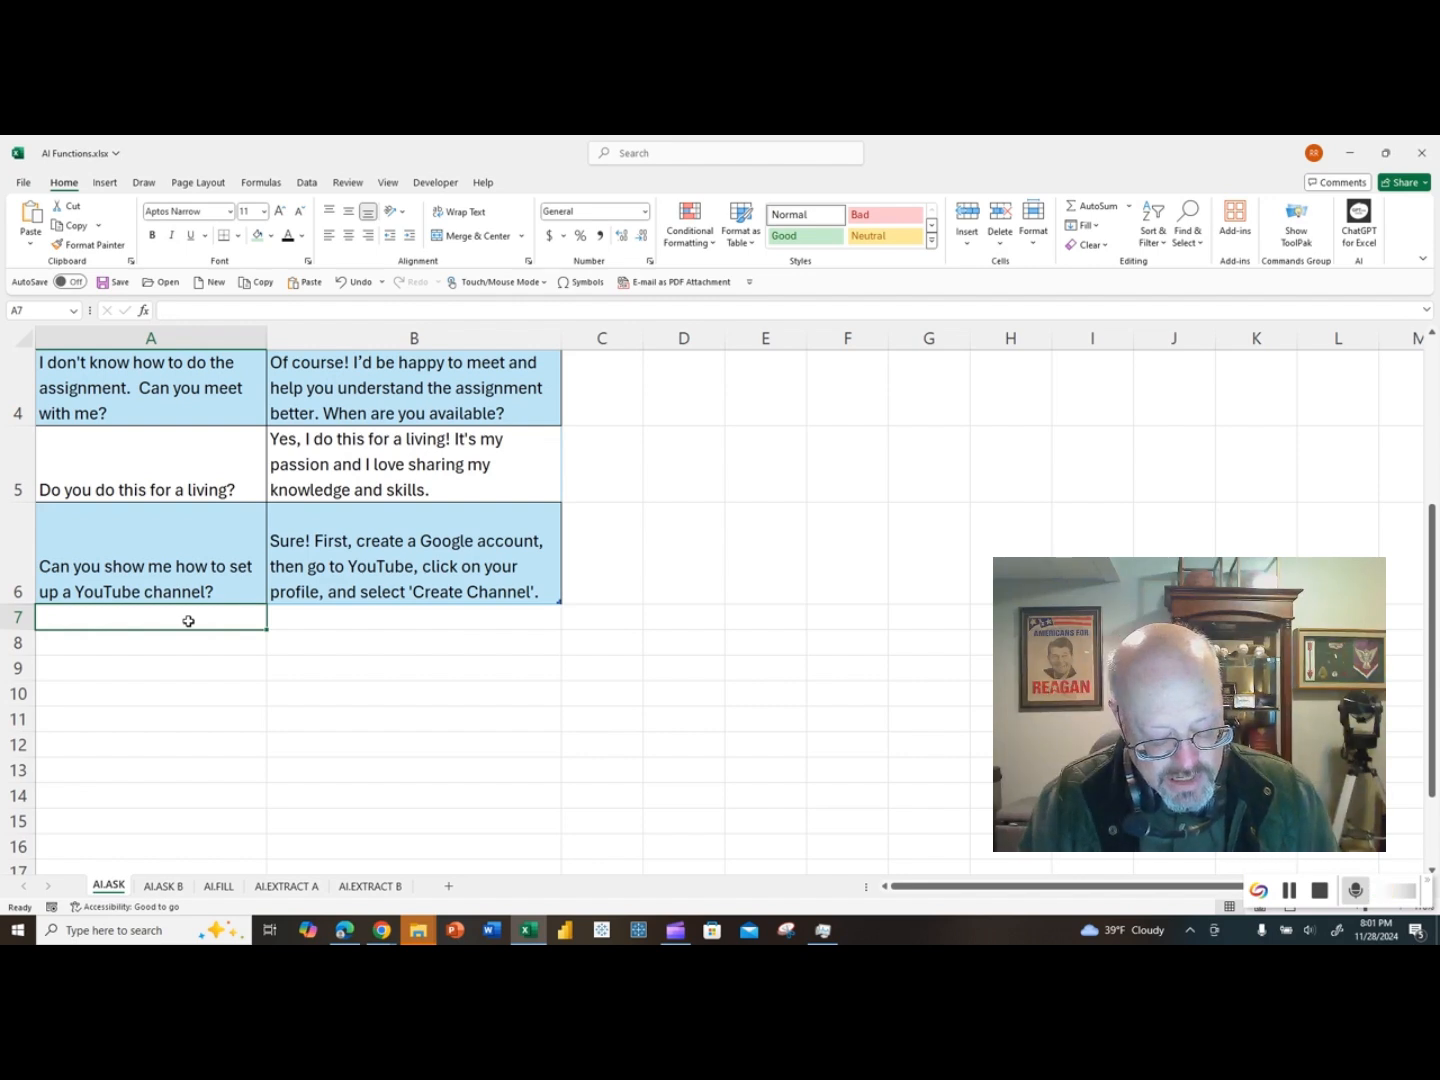
pyautogui.write('Can you ')
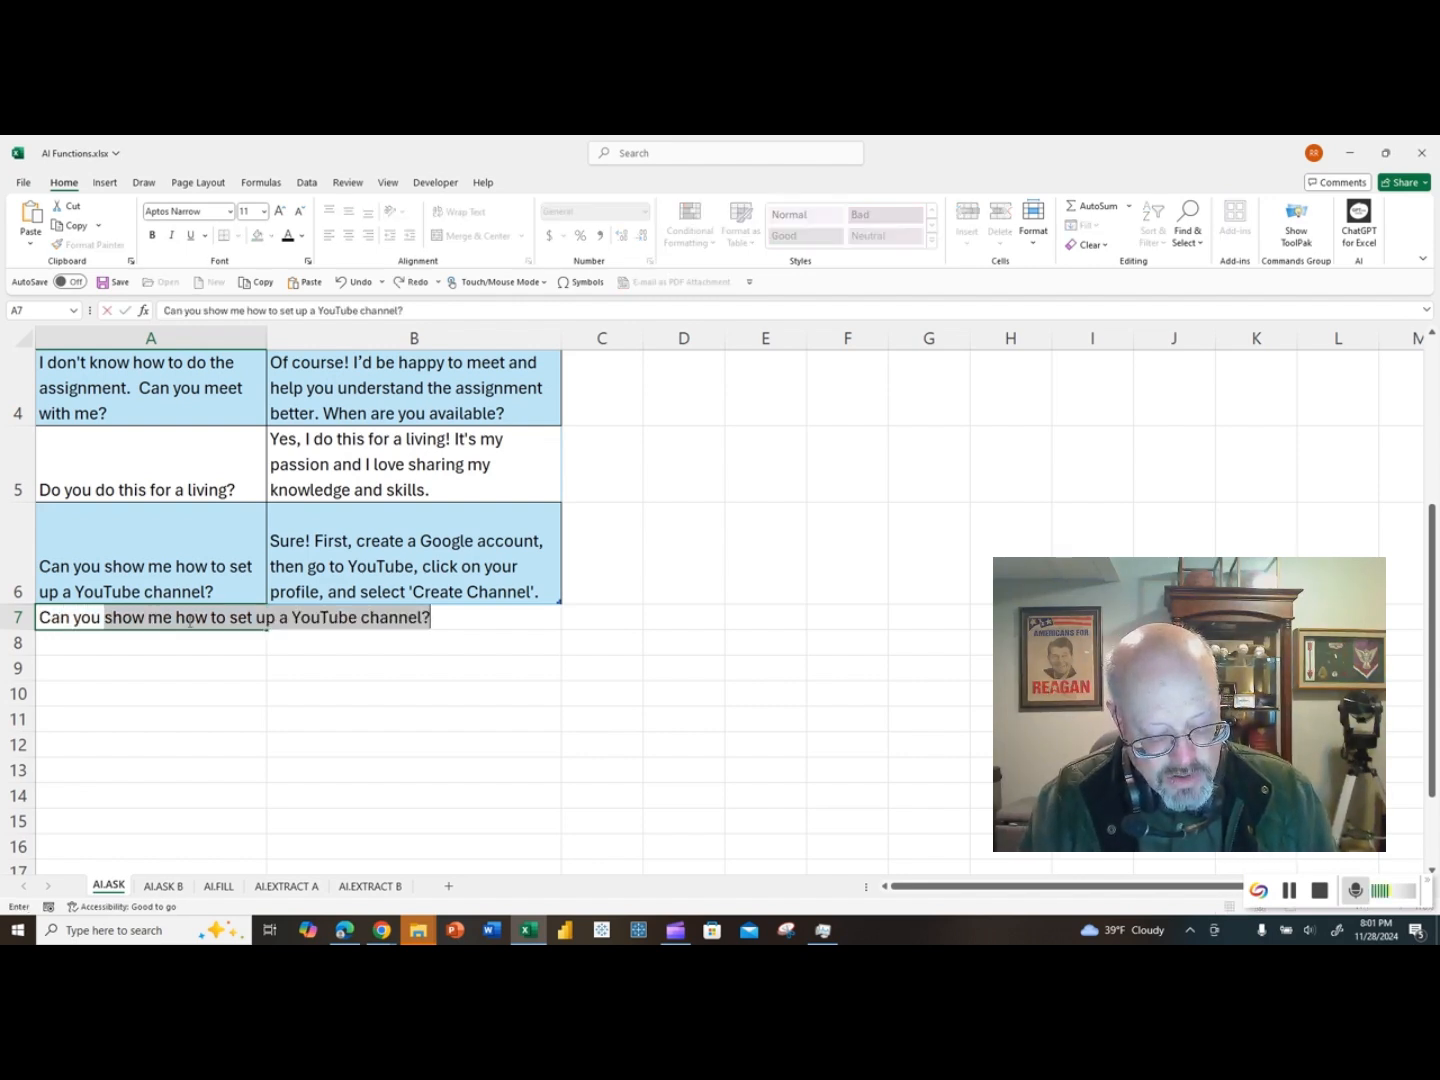
pyautogui.write('tell me how to ')
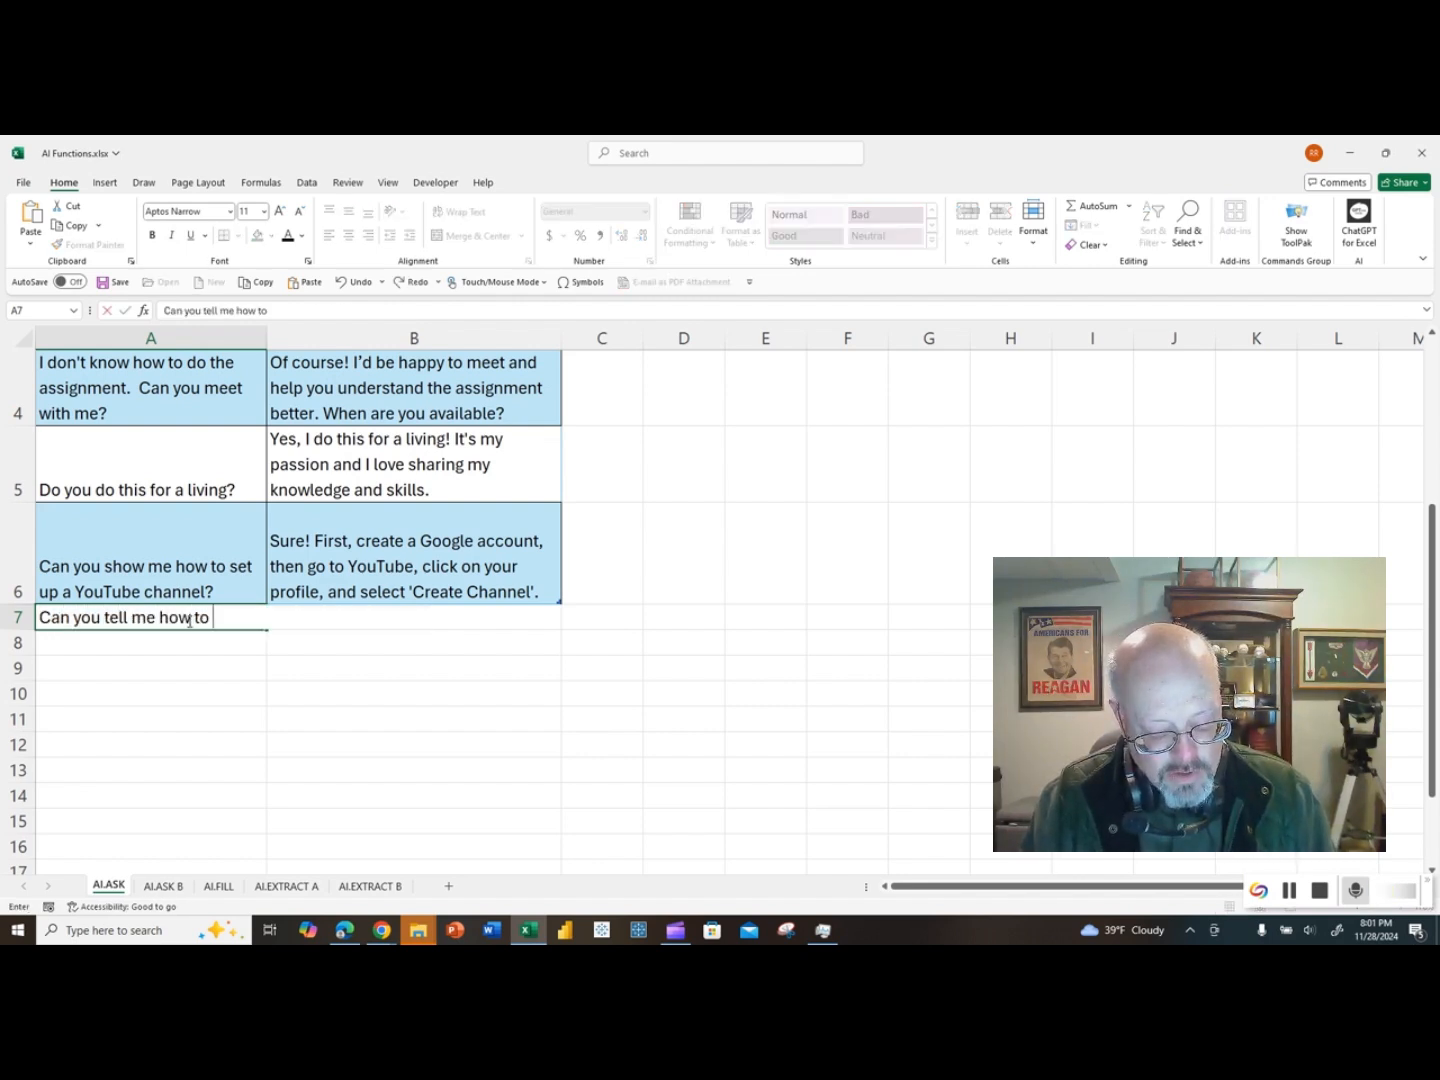
pyautogui.write('get to Ca')
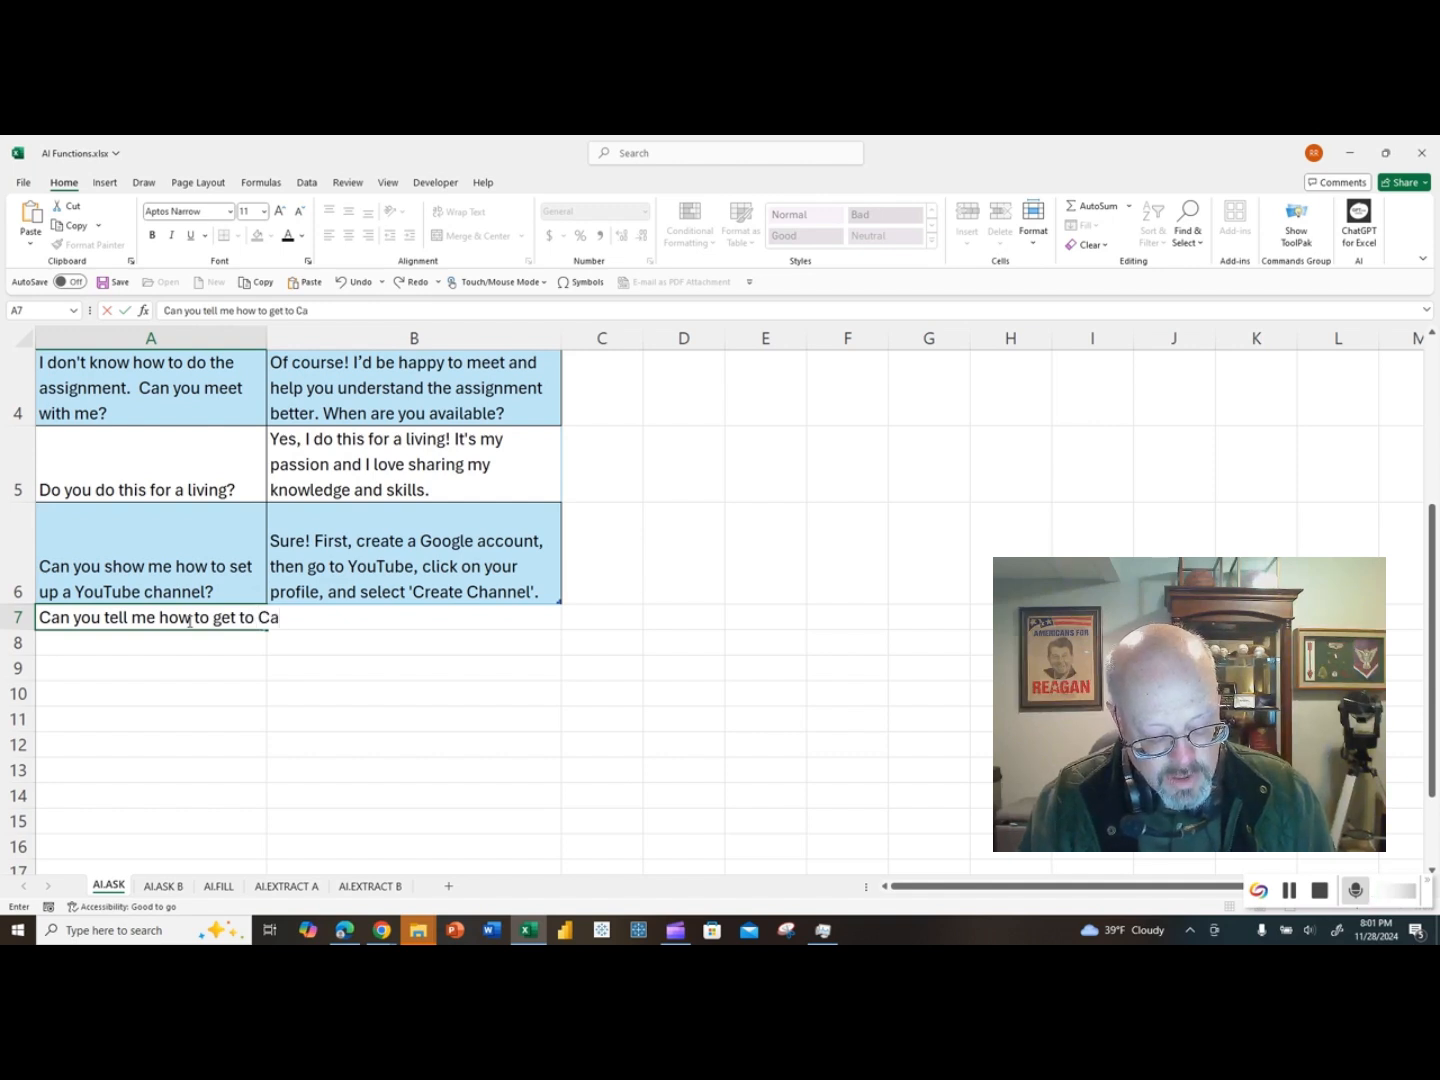
pyautogui.write('rnegie Hall')
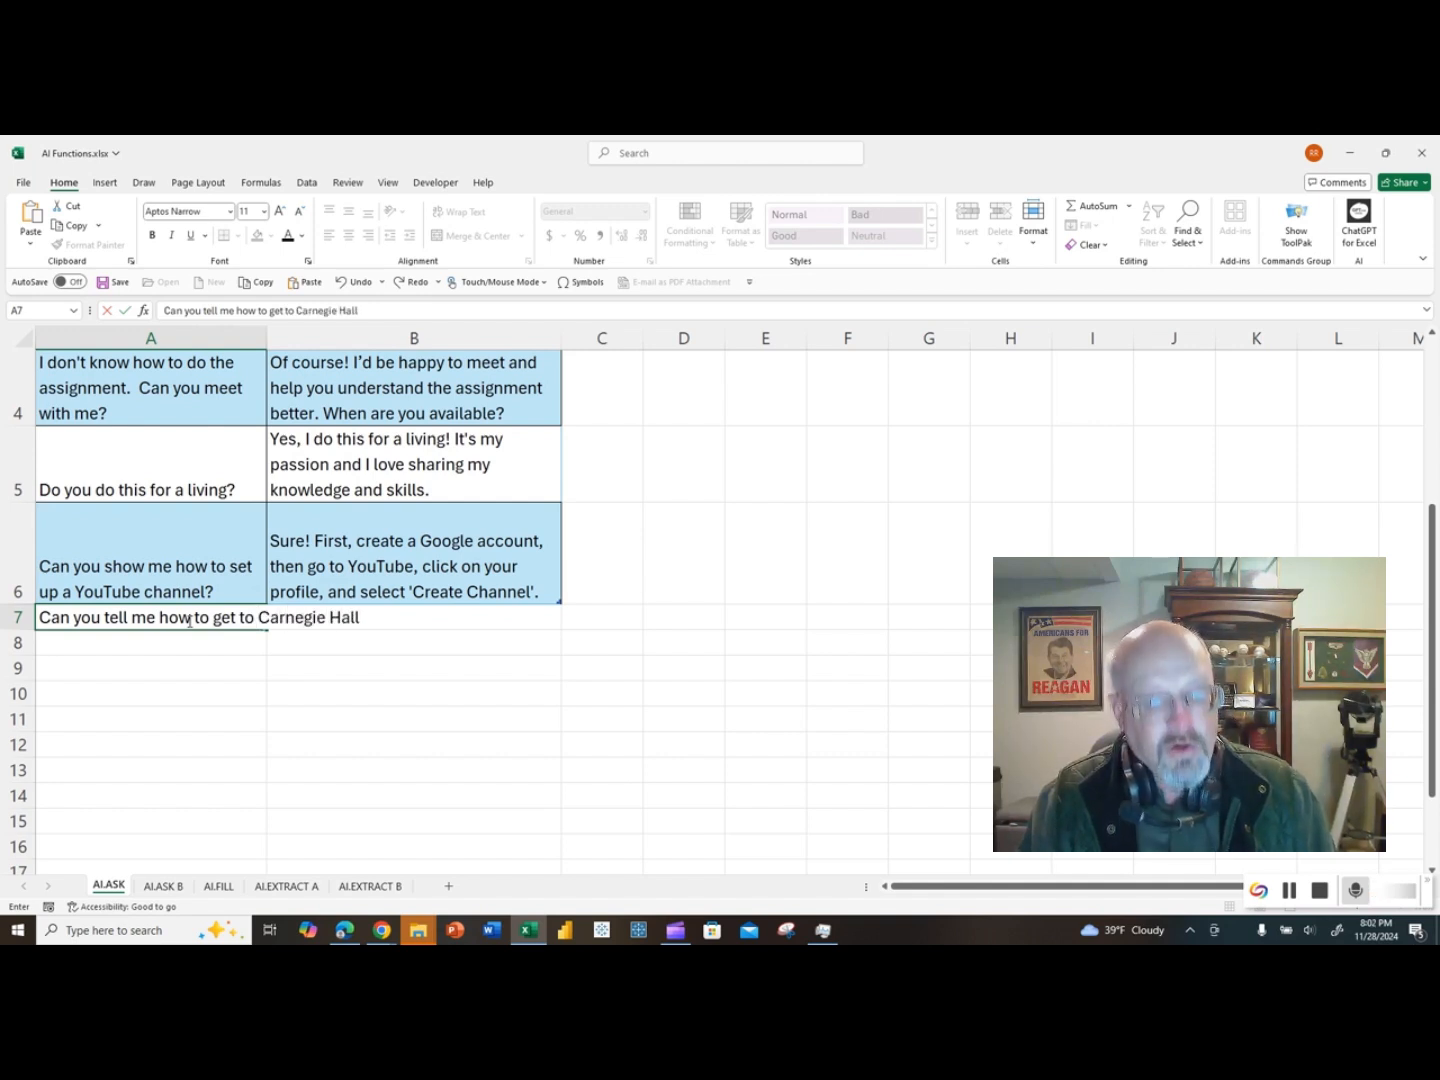
pyautogui.write('?')
pyautogui.press('Return')
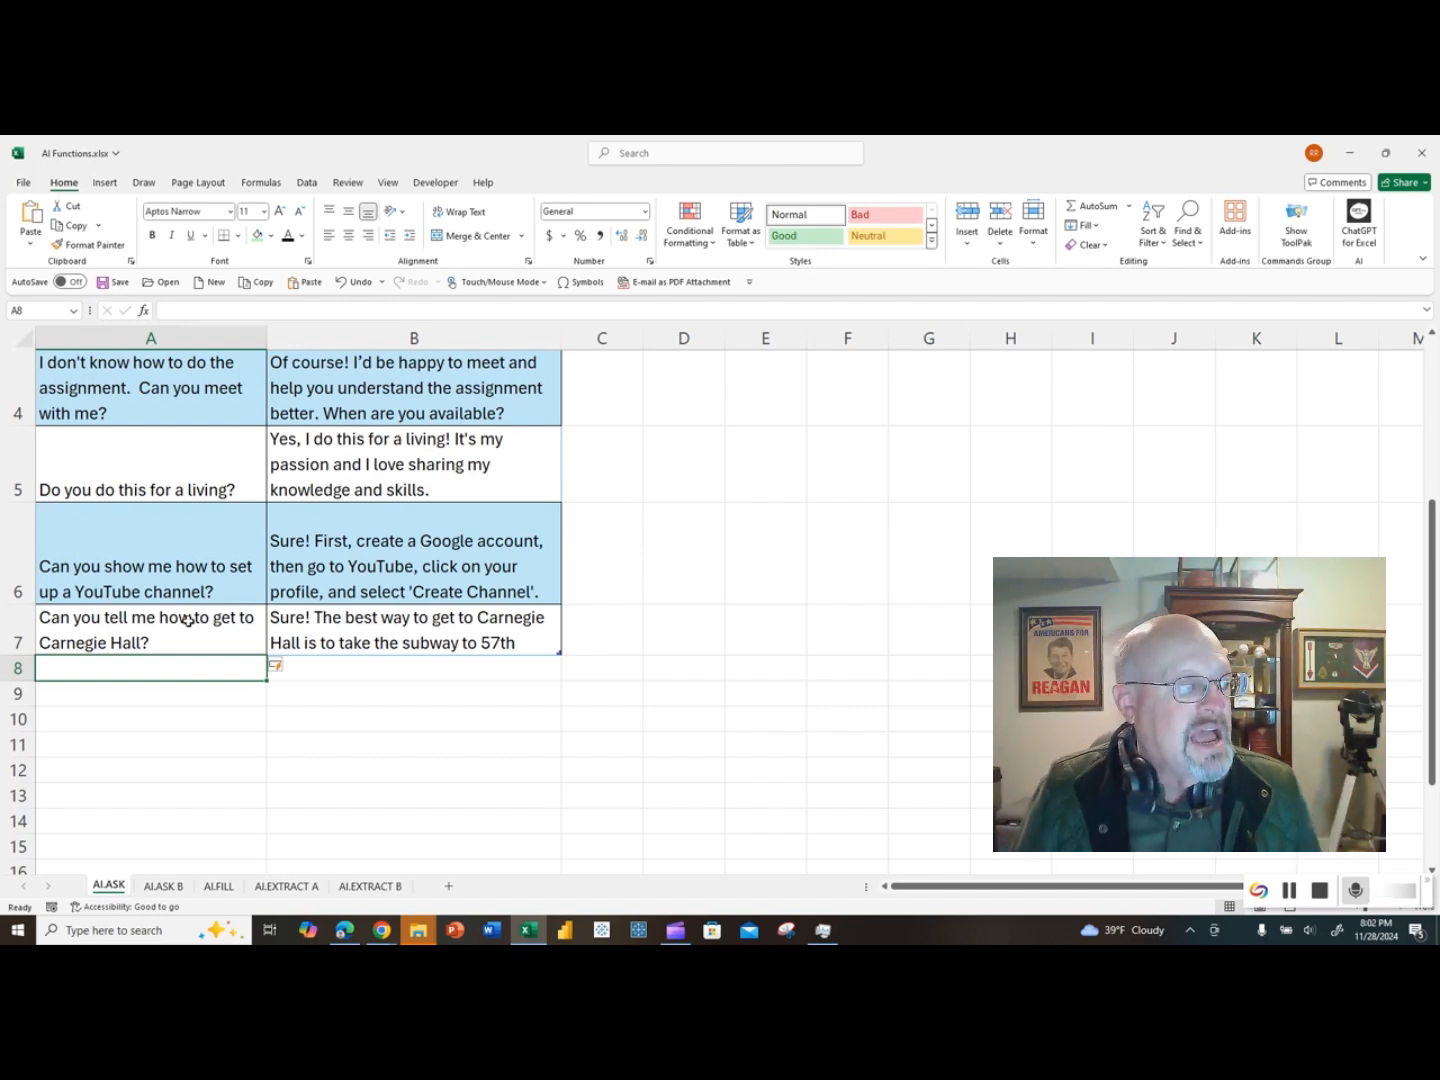
pyautogui.moveTo(29, 655); pyautogui.dragTo(28, 683)
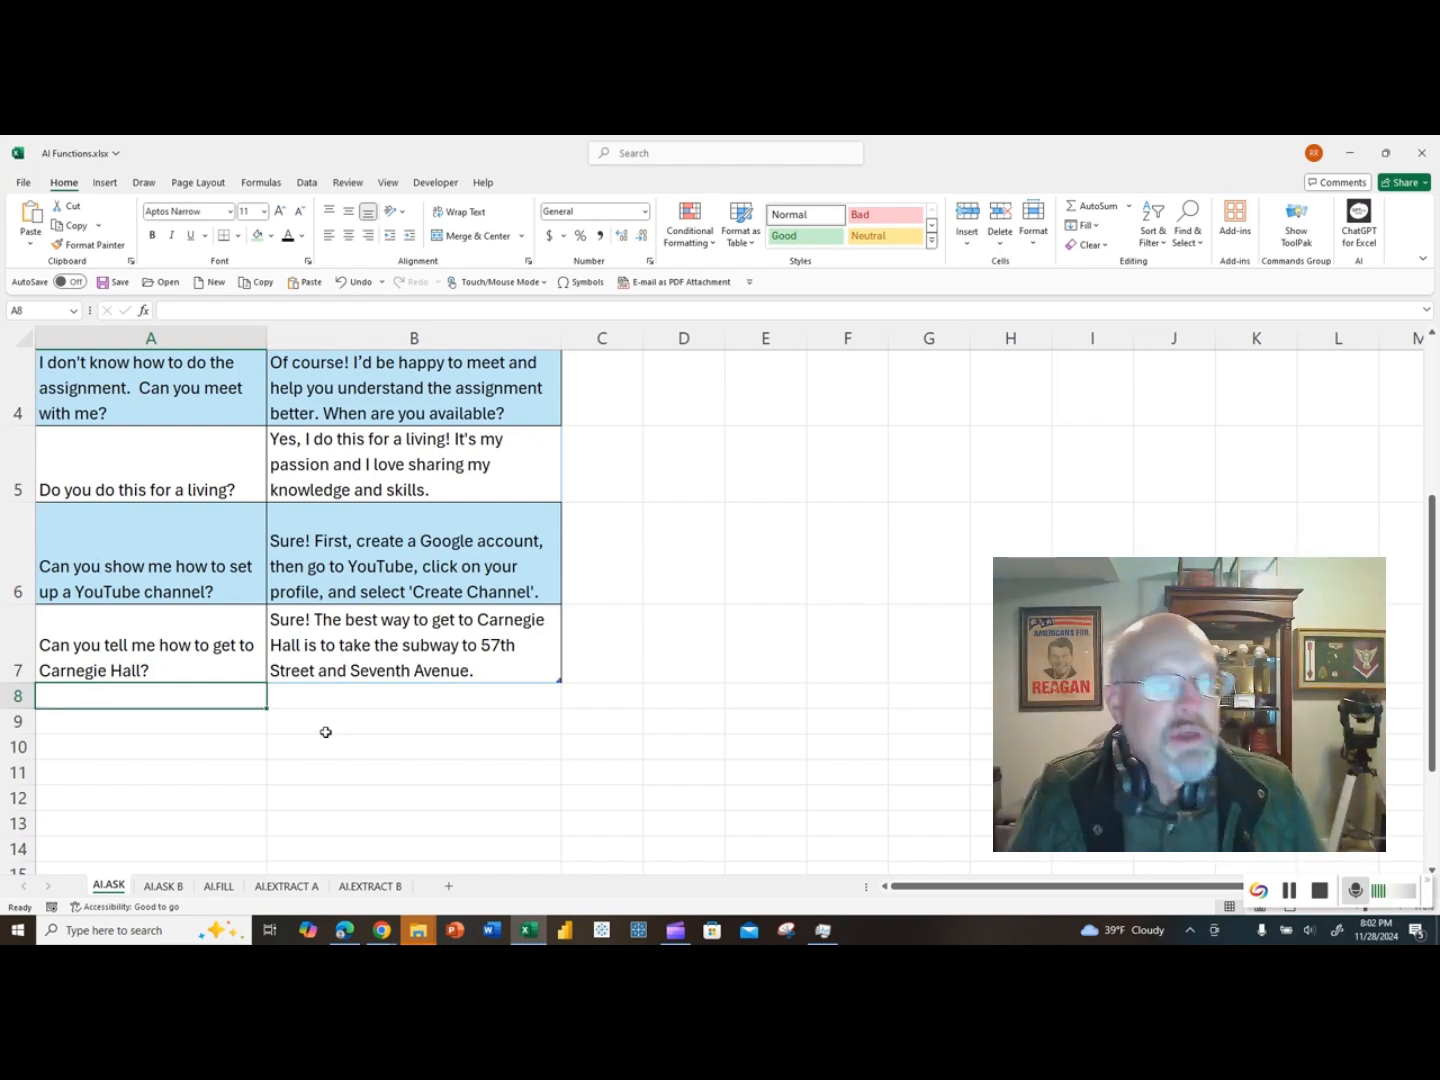
# Step: On the AI.ASK B sheet, enter an AI.ASK formula in B11 through its function arguments, using the question in B9 as the Prompt
pyautogui.click(163, 886)
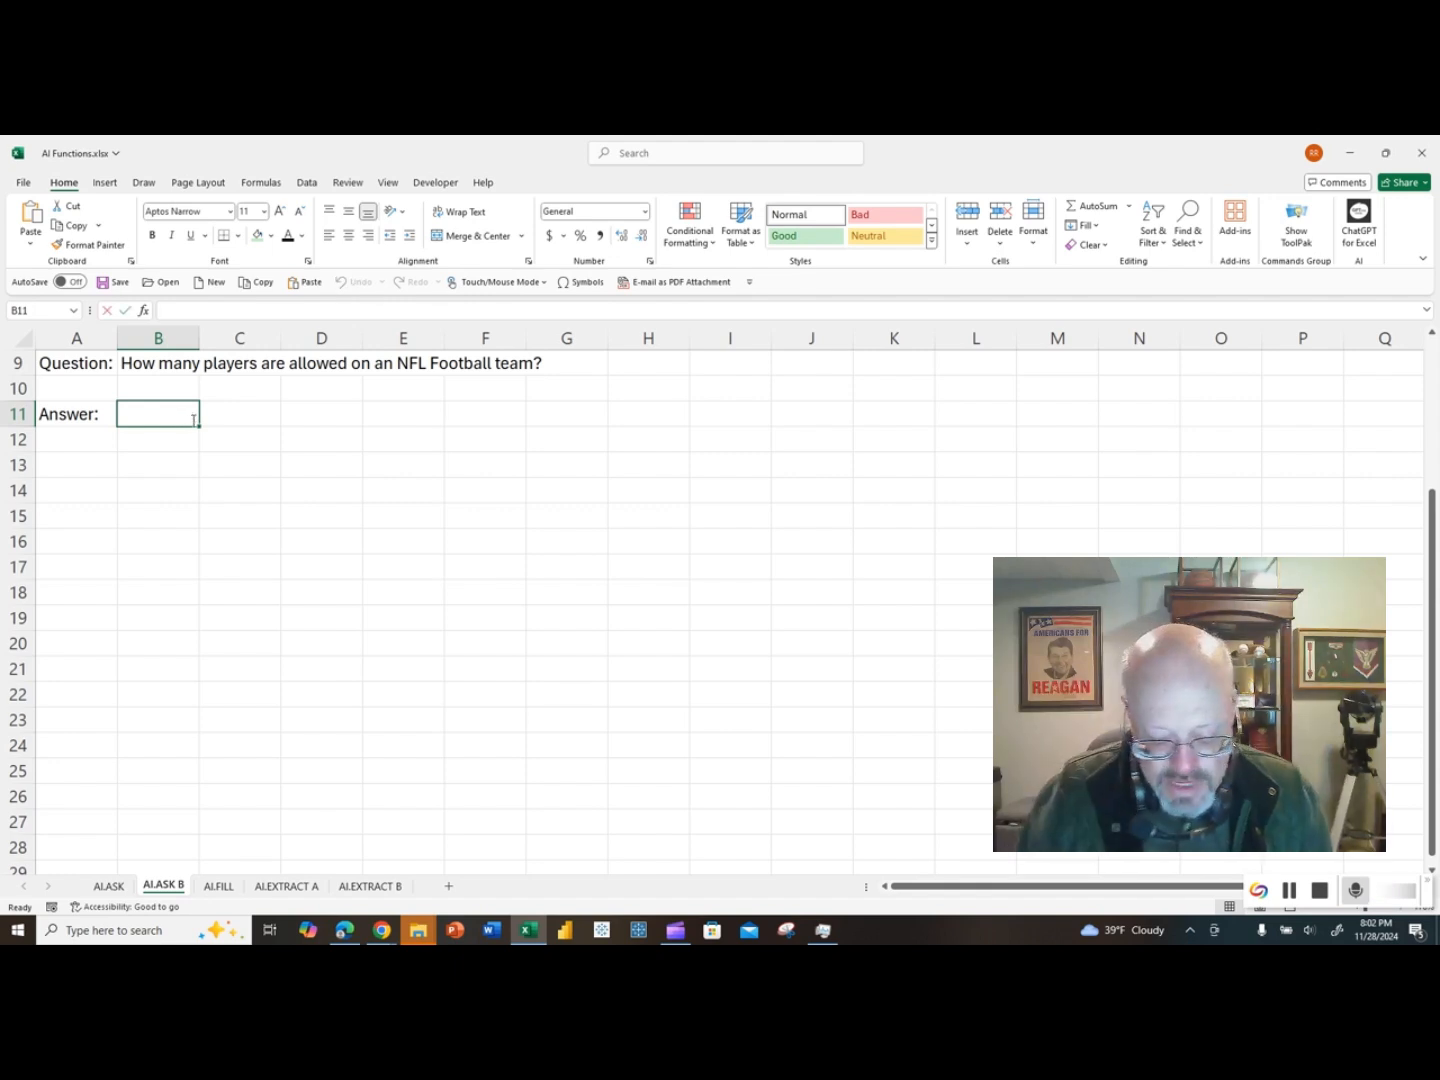
pyautogui.write('=ai.ask')
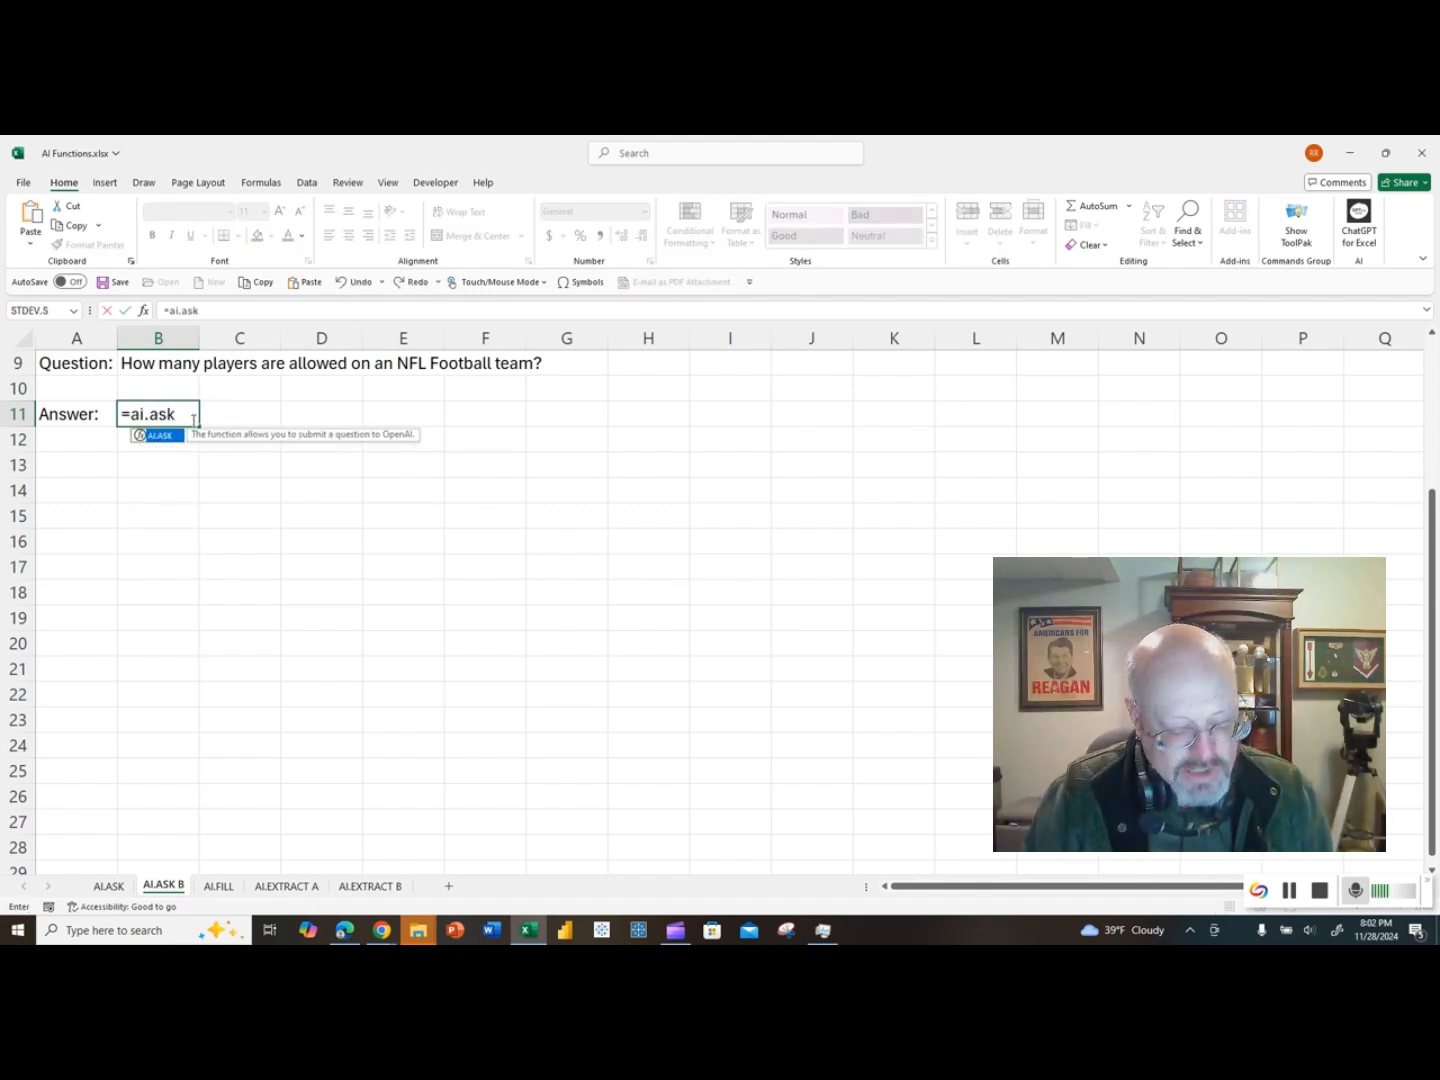
pyautogui.press('Tab')
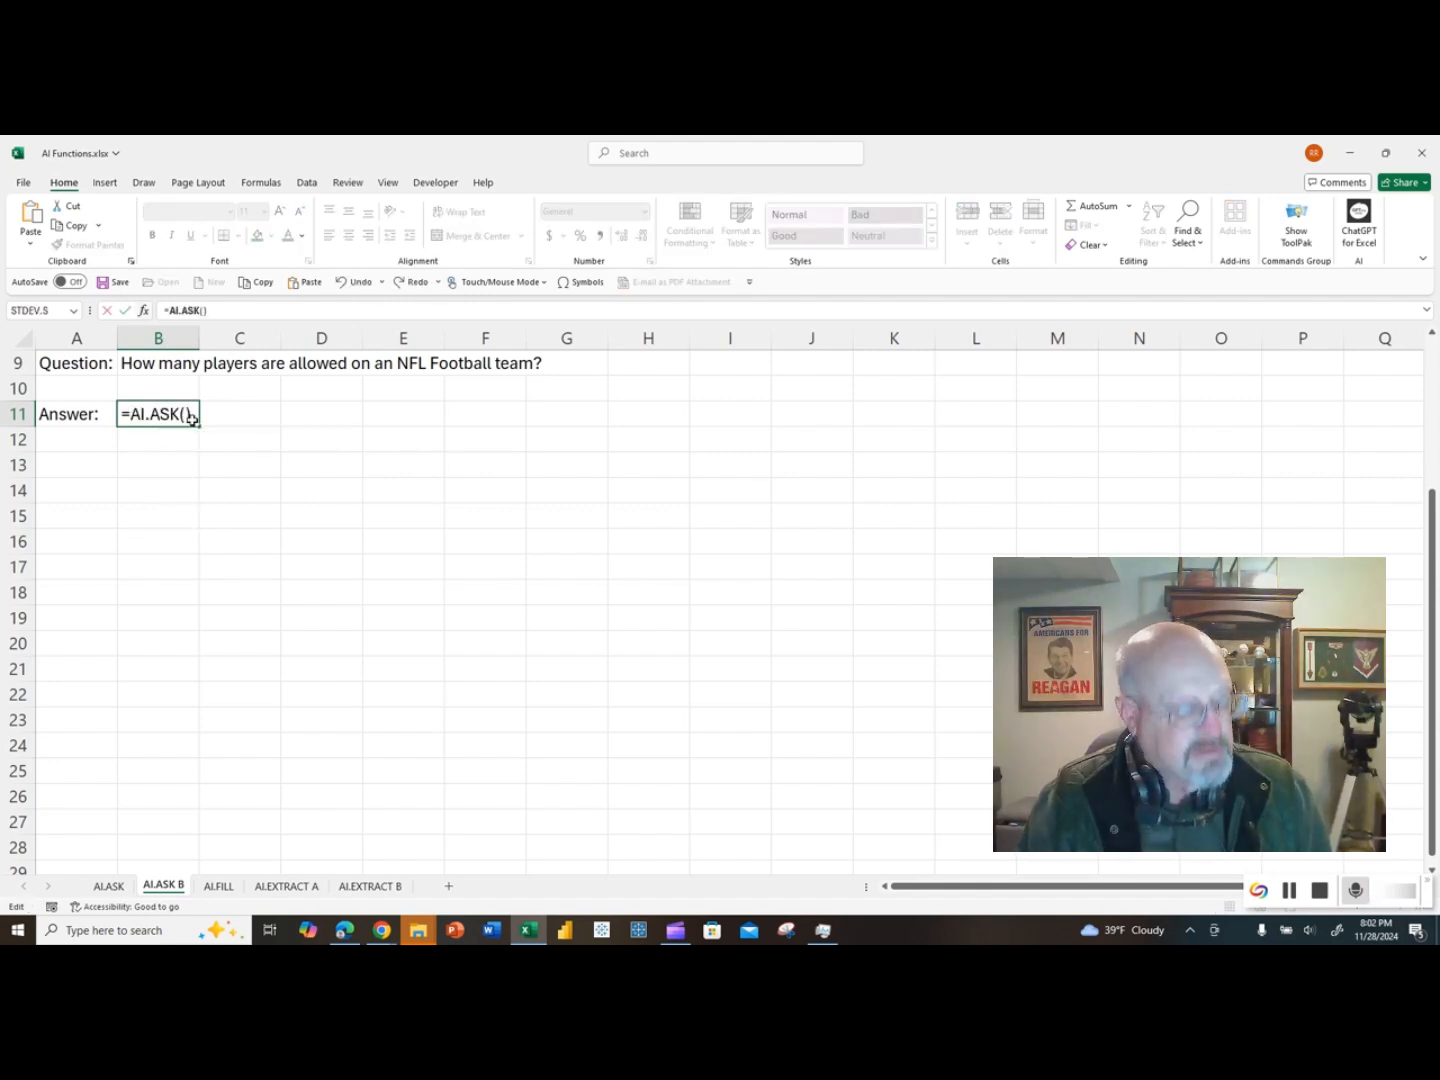
pyautogui.hotkey('ctrl', 'a')
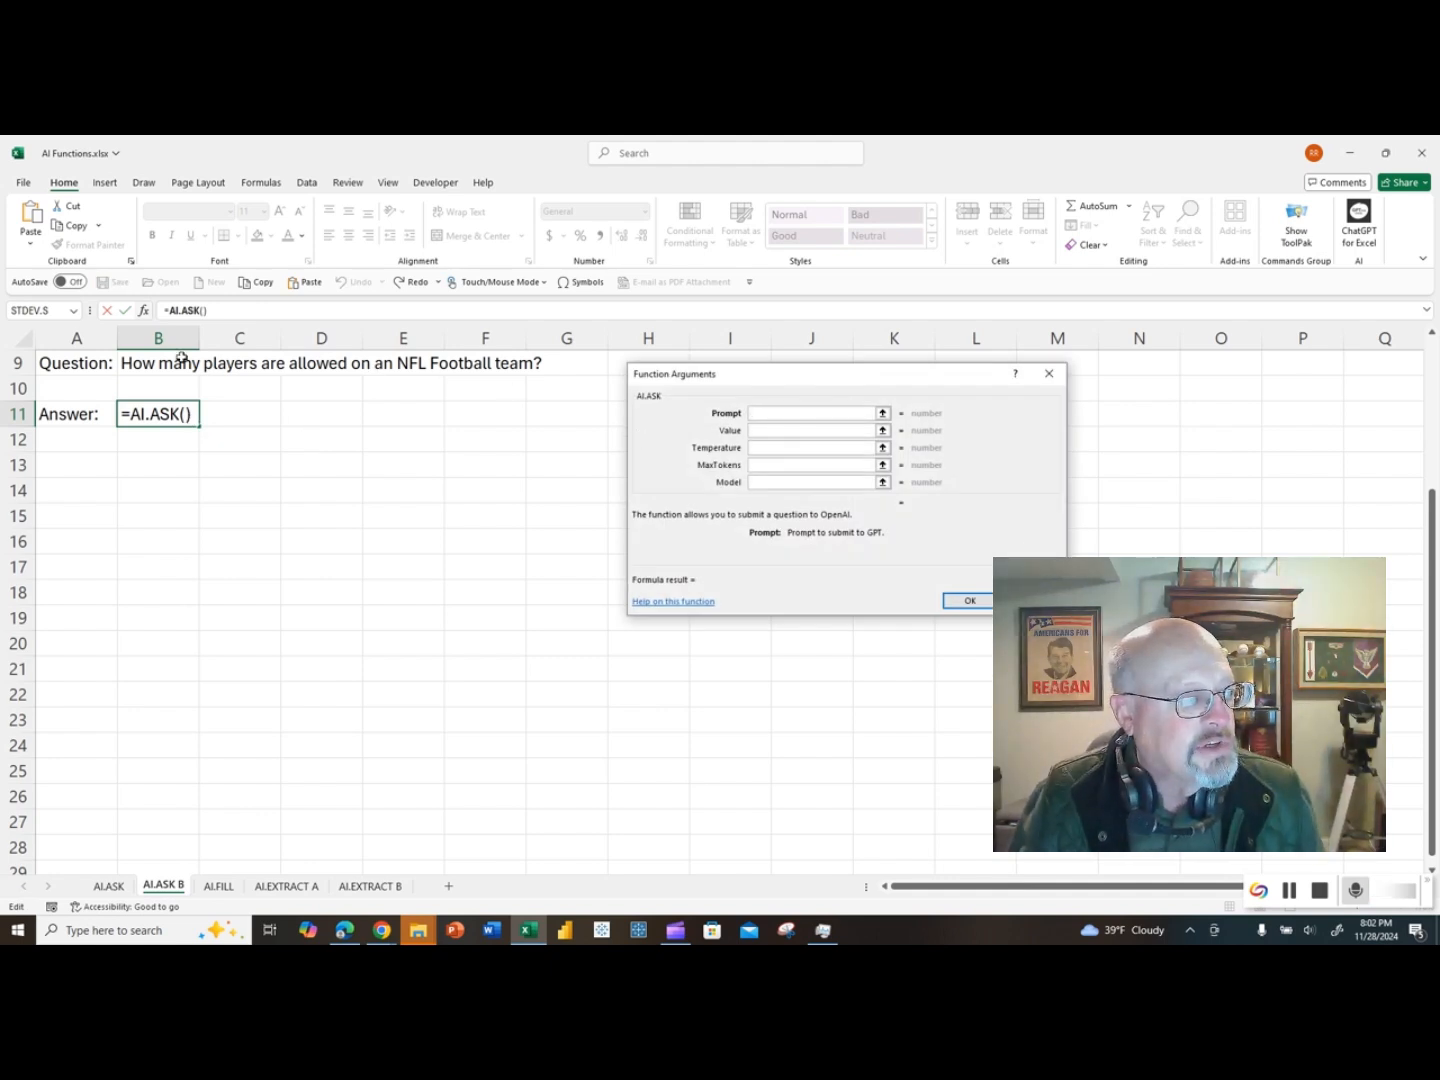
pyautogui.click(147, 365)
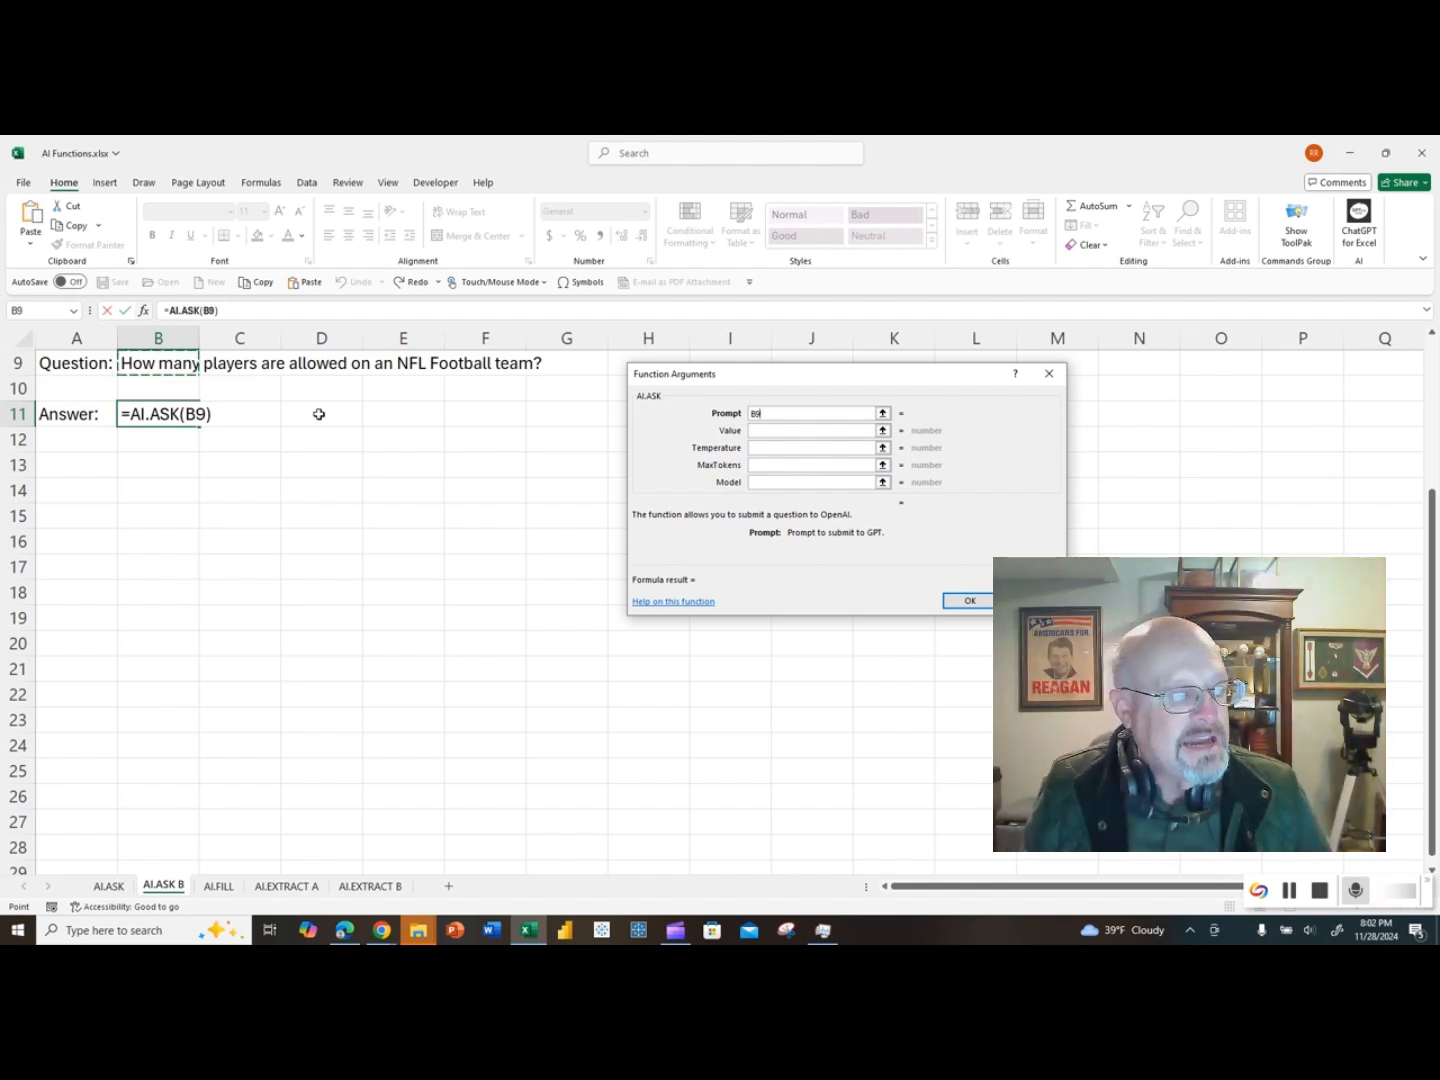
pyautogui.press('Return')
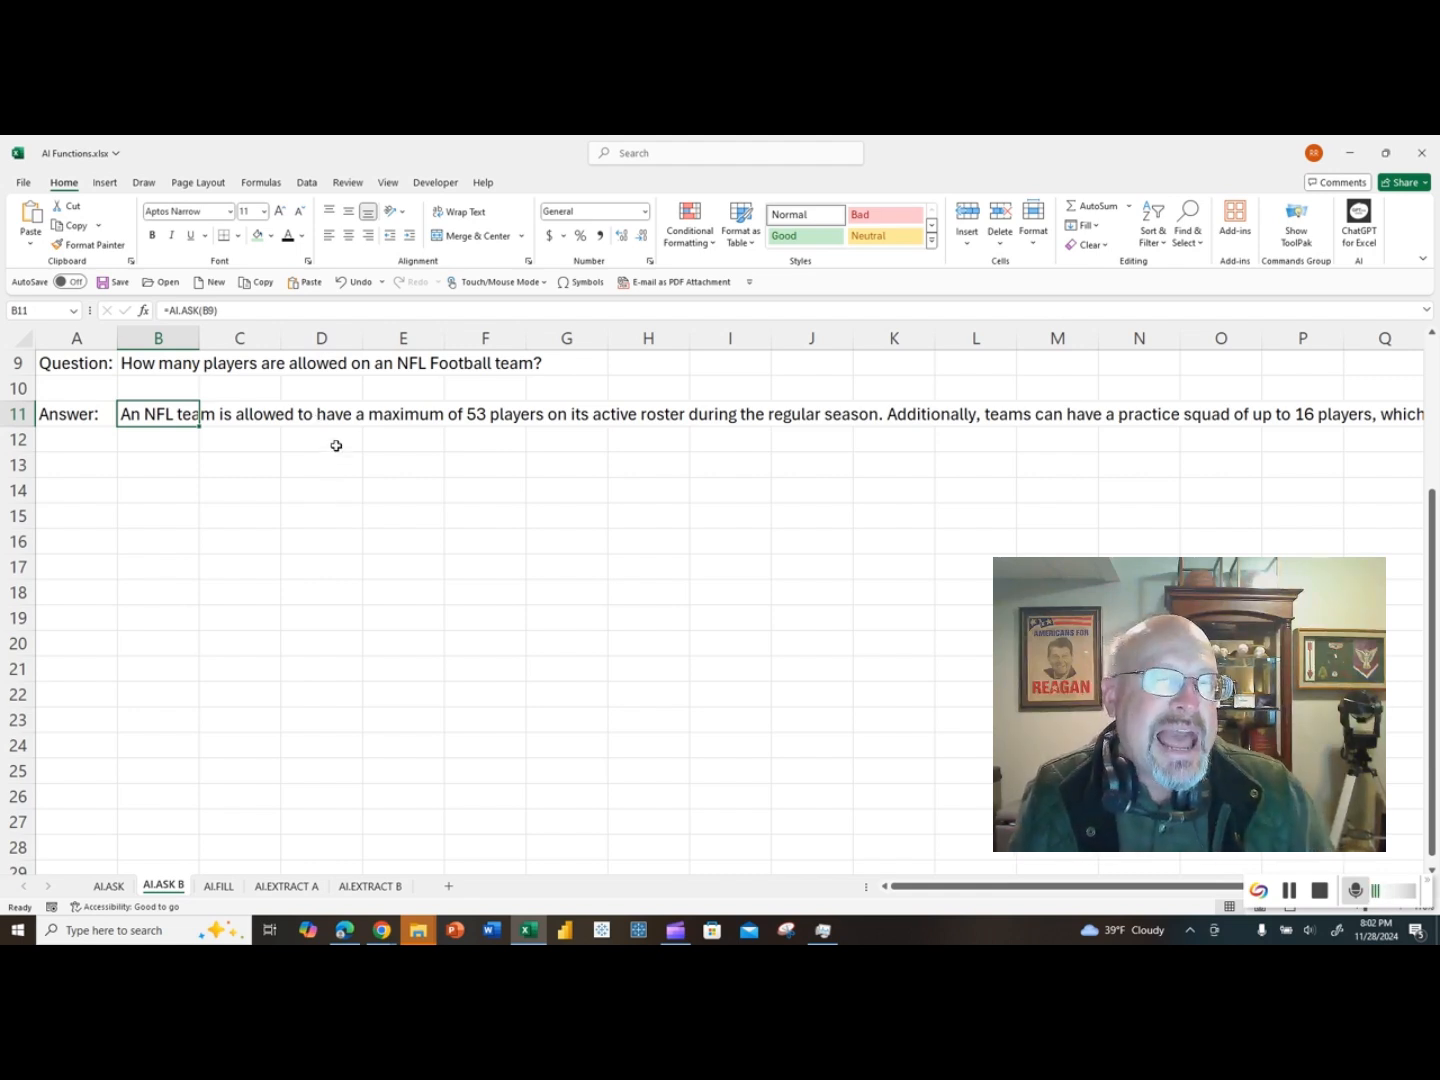
# Step: Replace the question in B9 with "What state in the US has the largest population?"
pyautogui.click(146, 364)
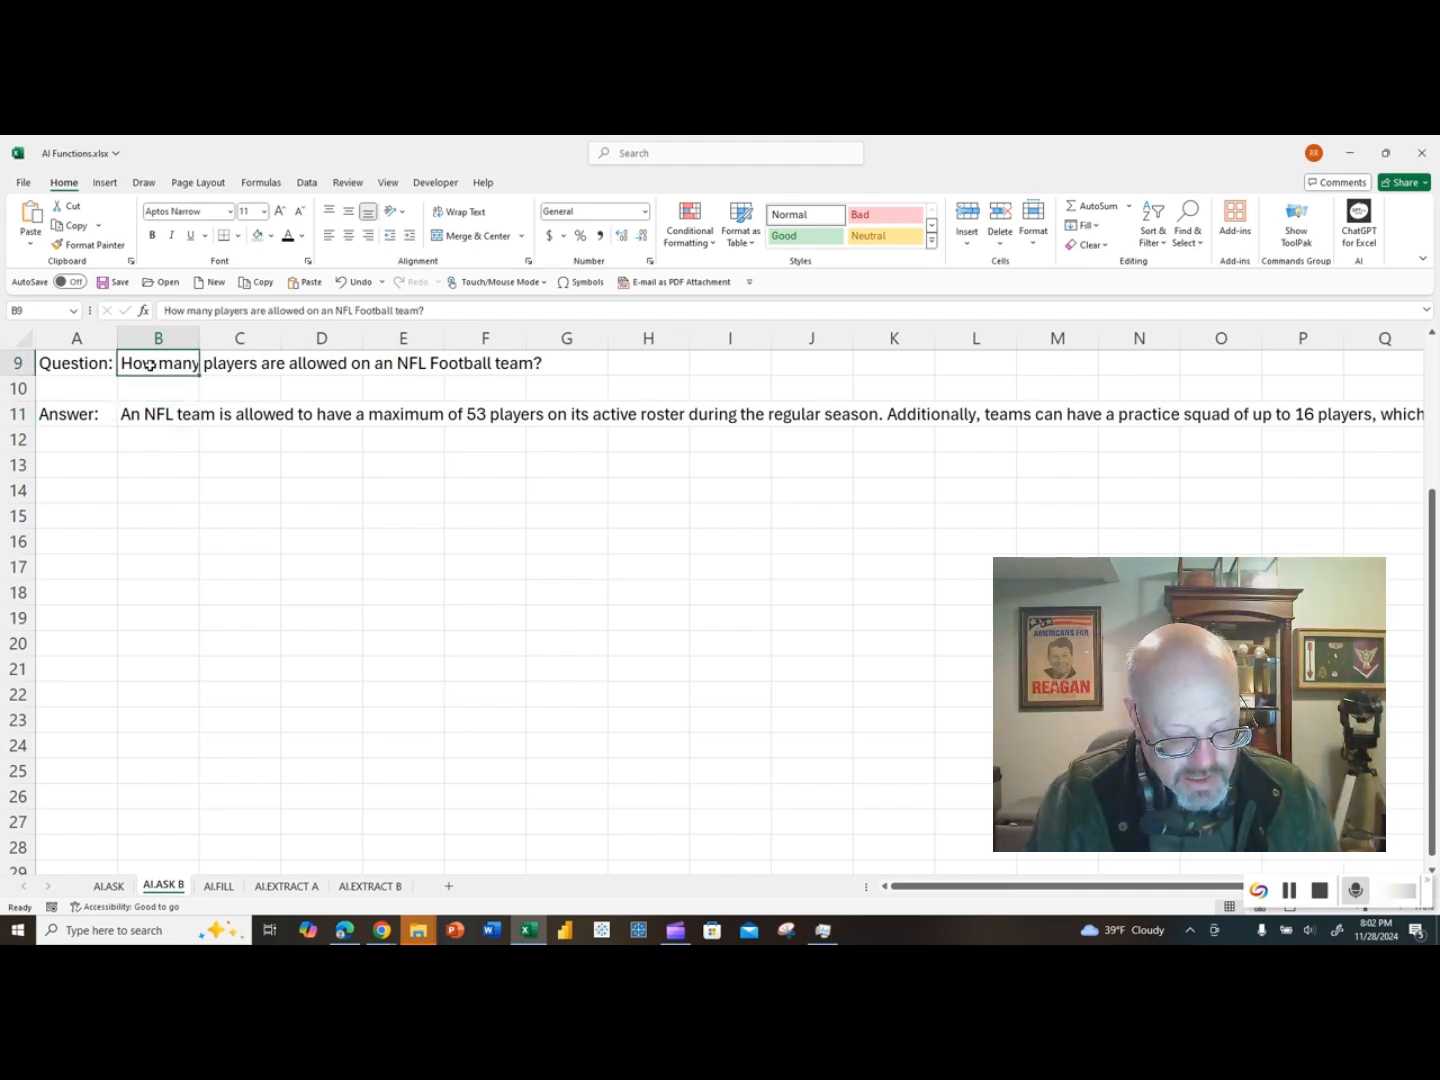
pyautogui.write('What')
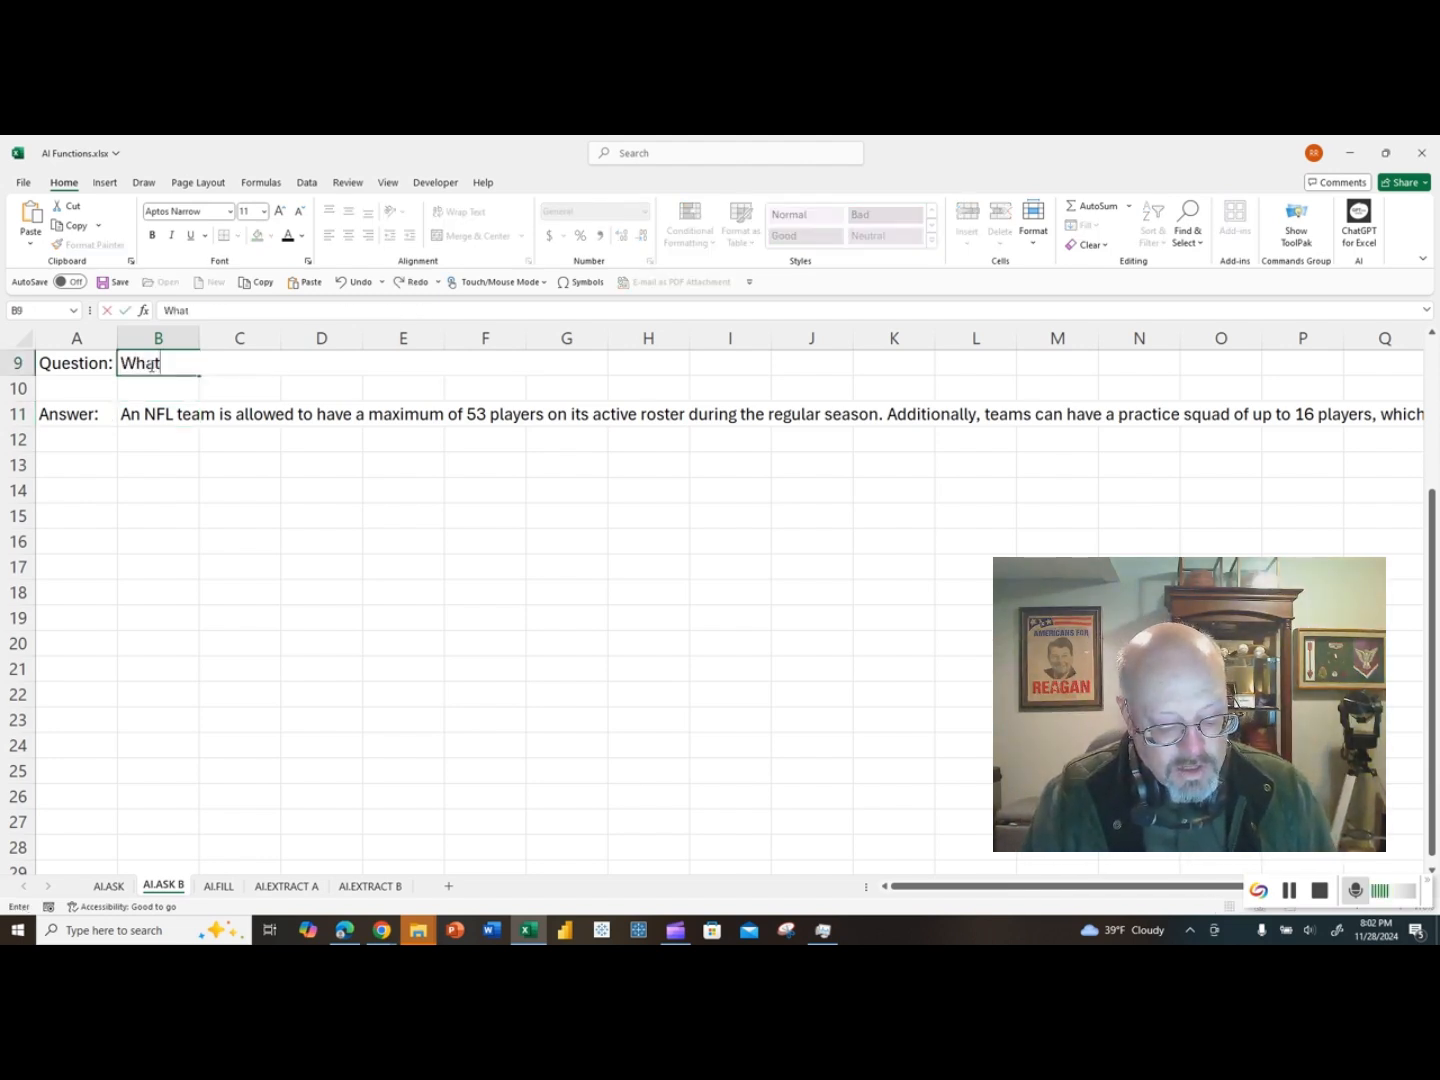
pyautogui.write(' state in the ')
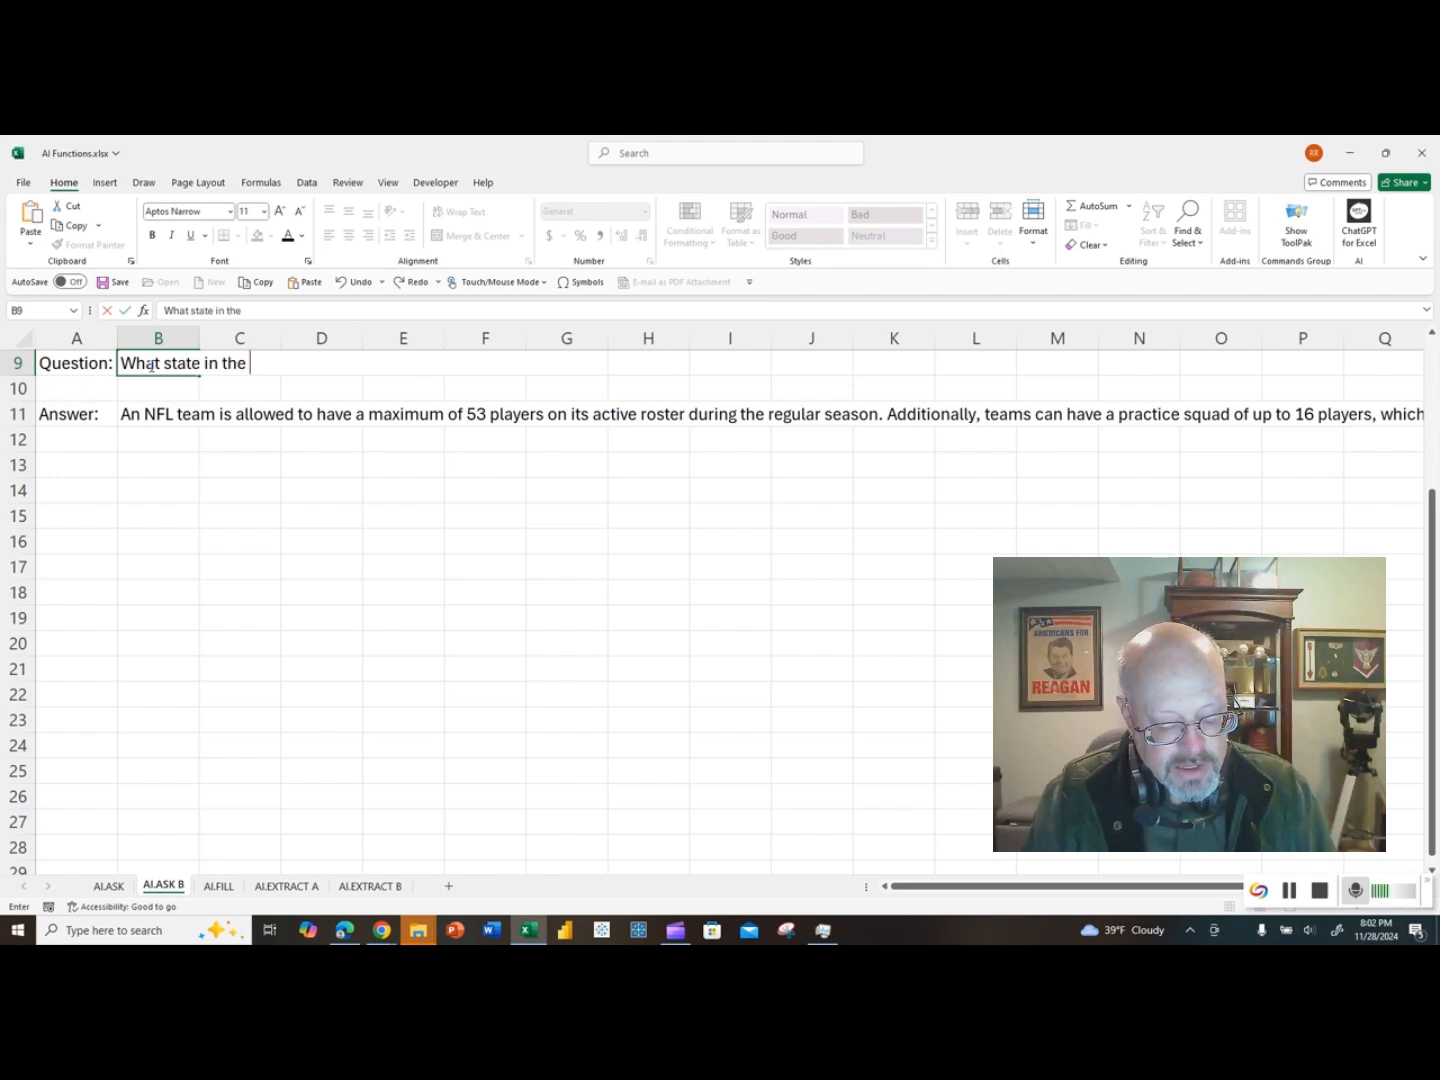
pyautogui.write('US has the lar')
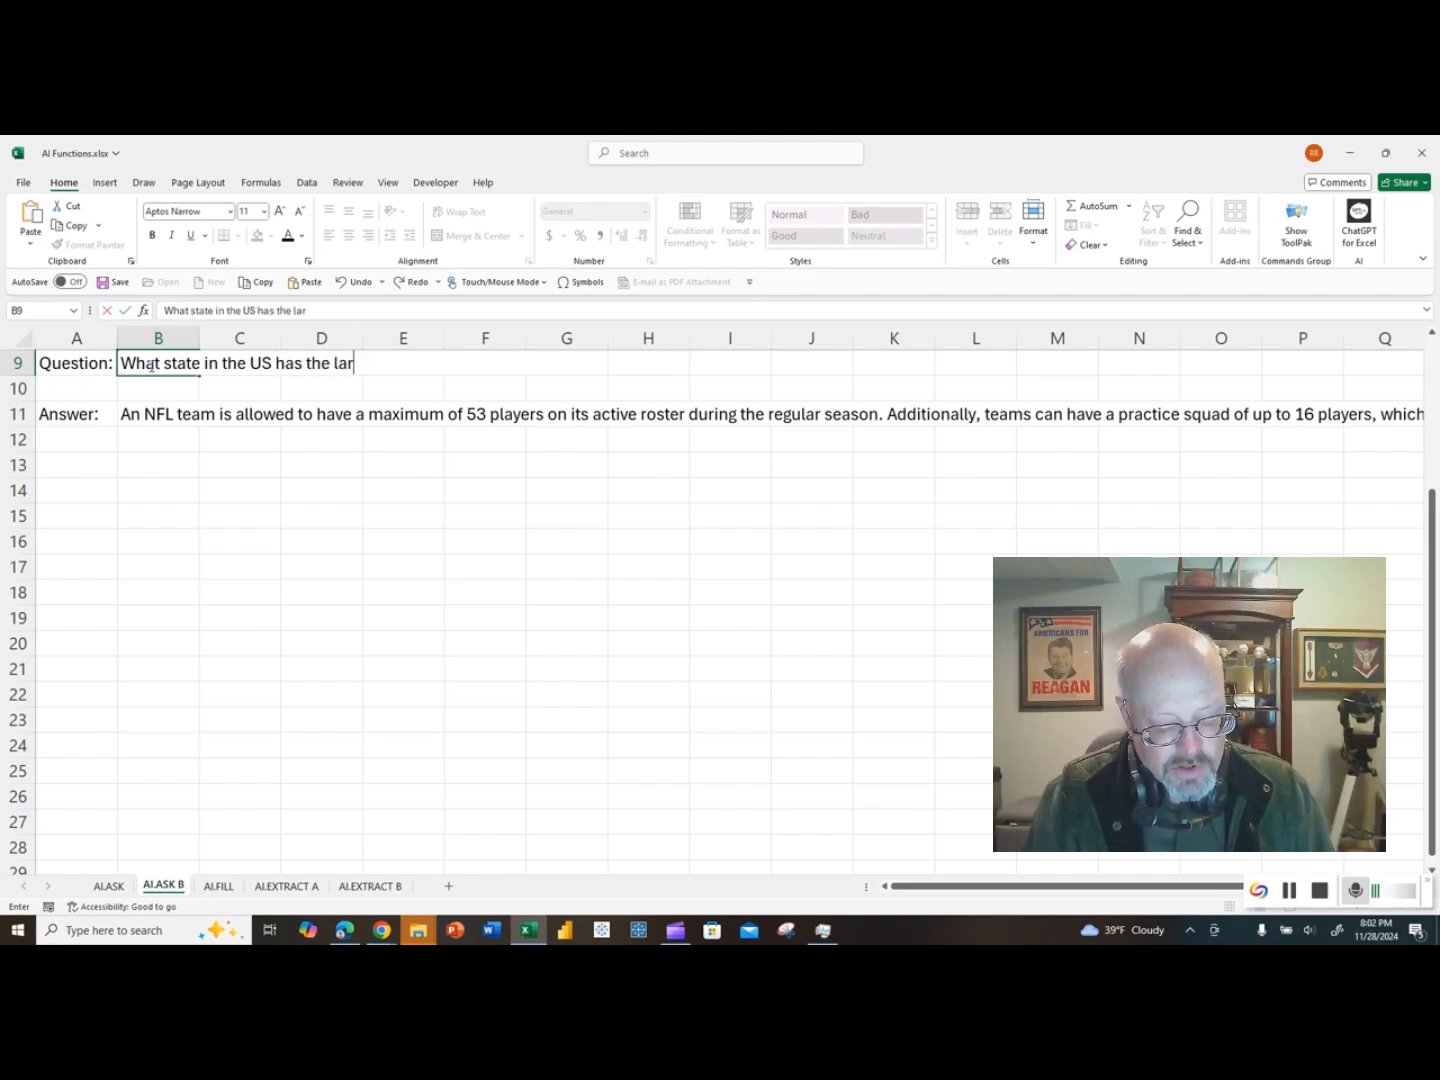
pyautogui.write('gest population?')
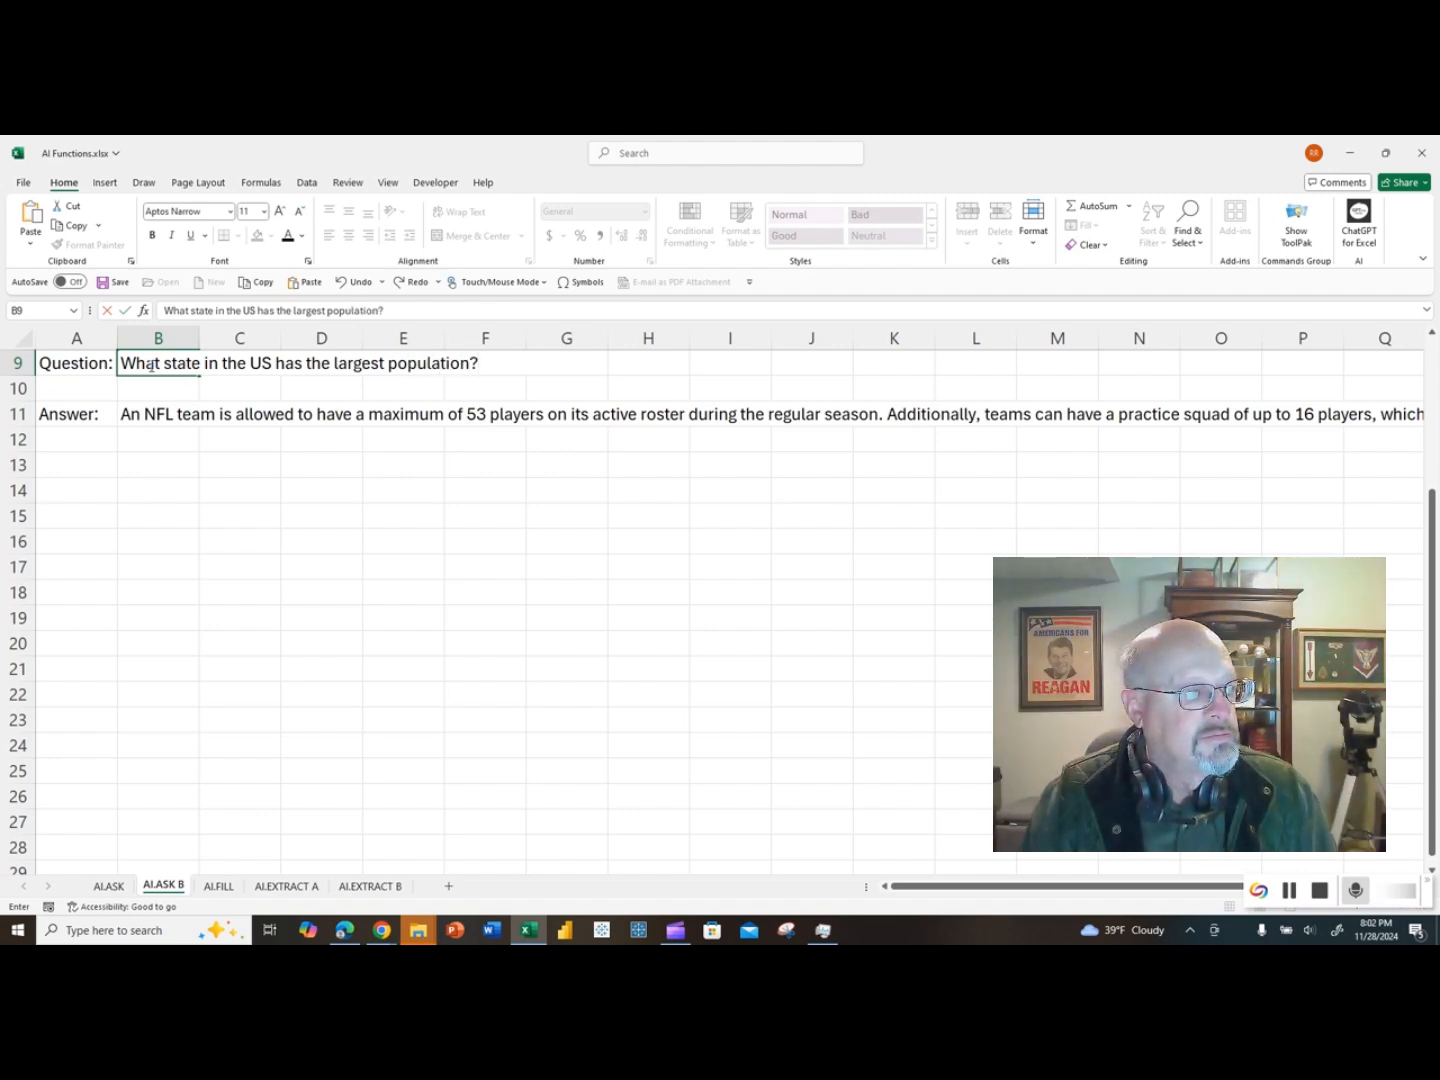
pyautogui.press('Return')
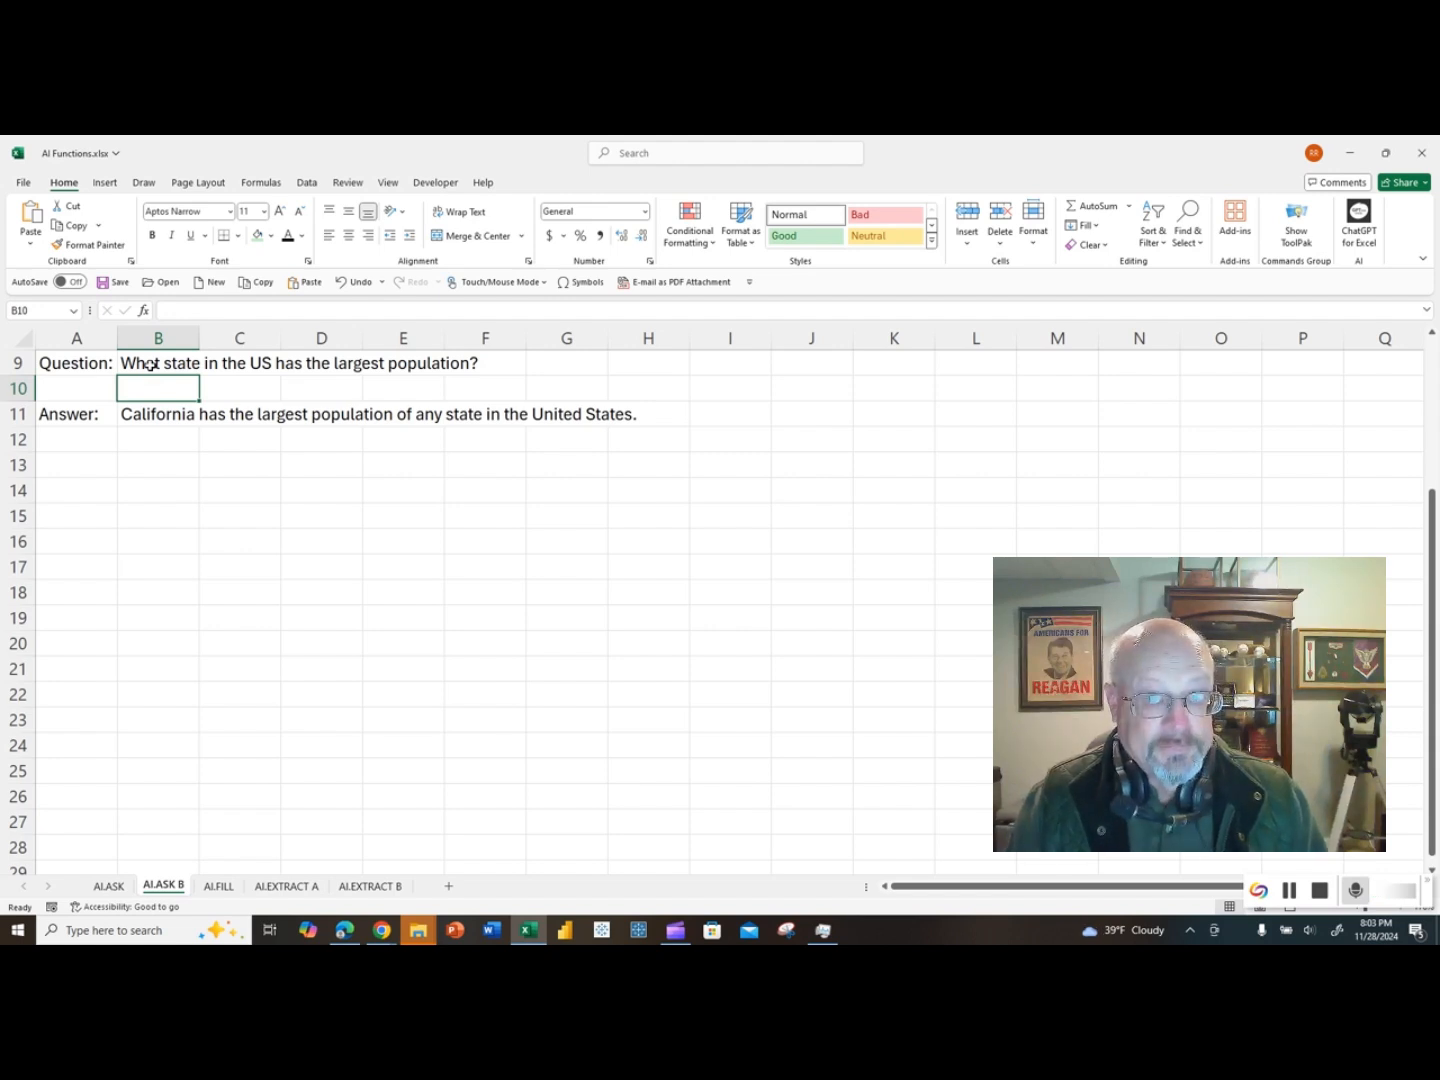
# Step: Change the question in B9 to "Which state in the US has the most coastline?"
pyautogui.click(159, 365)
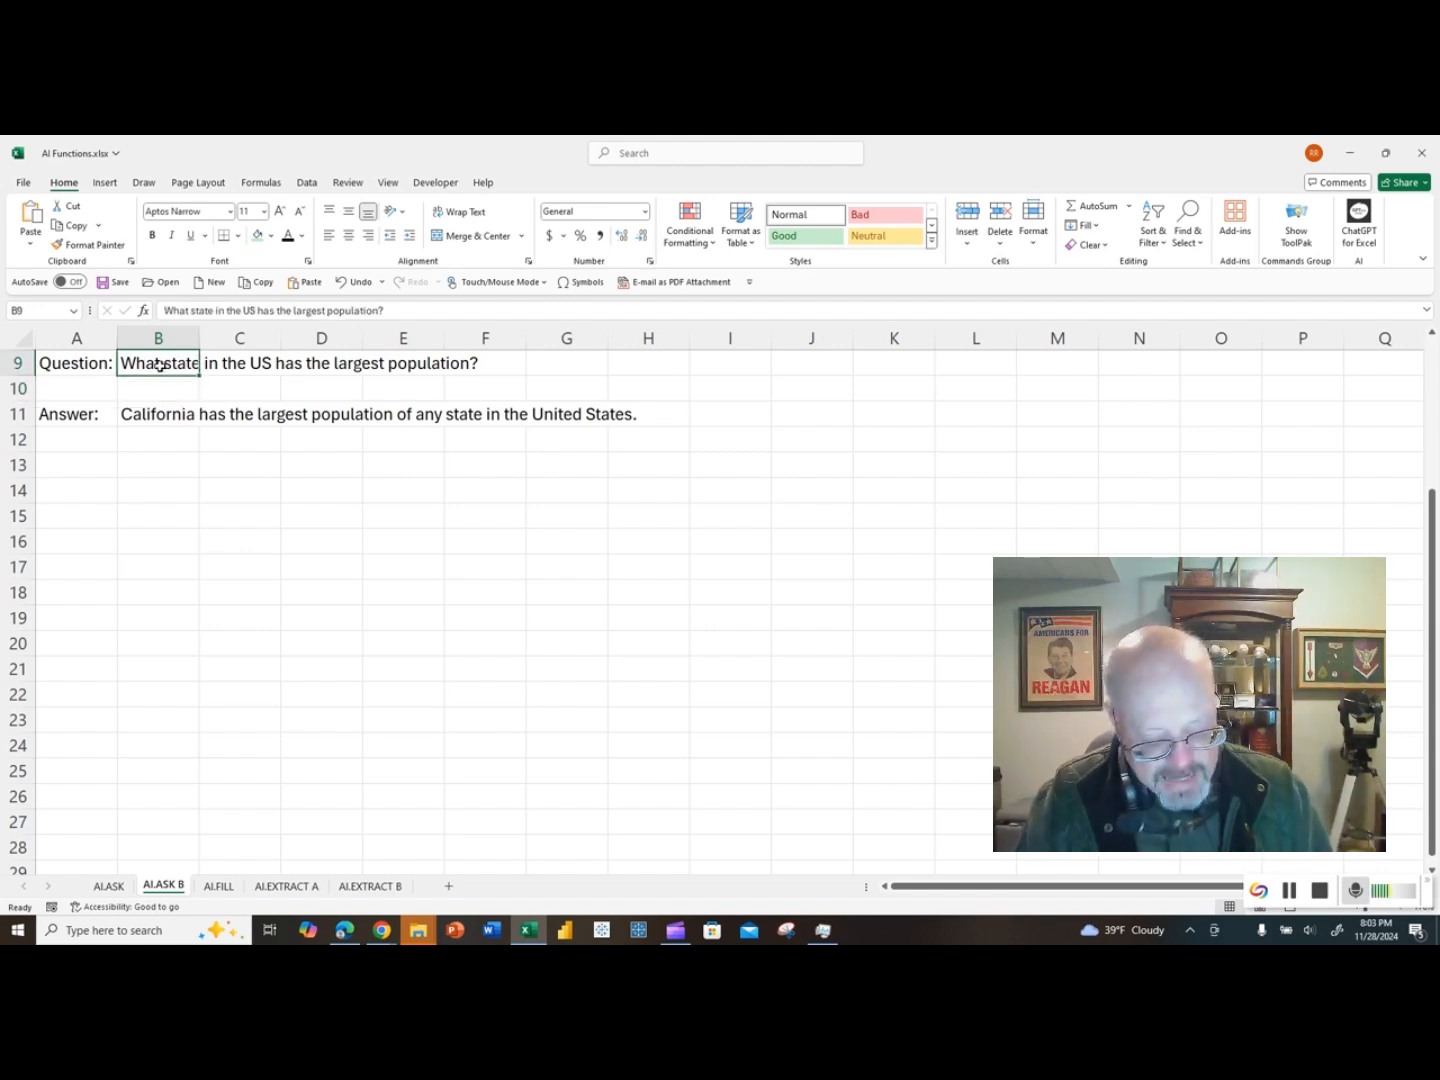
pyautogui.write('Which state')
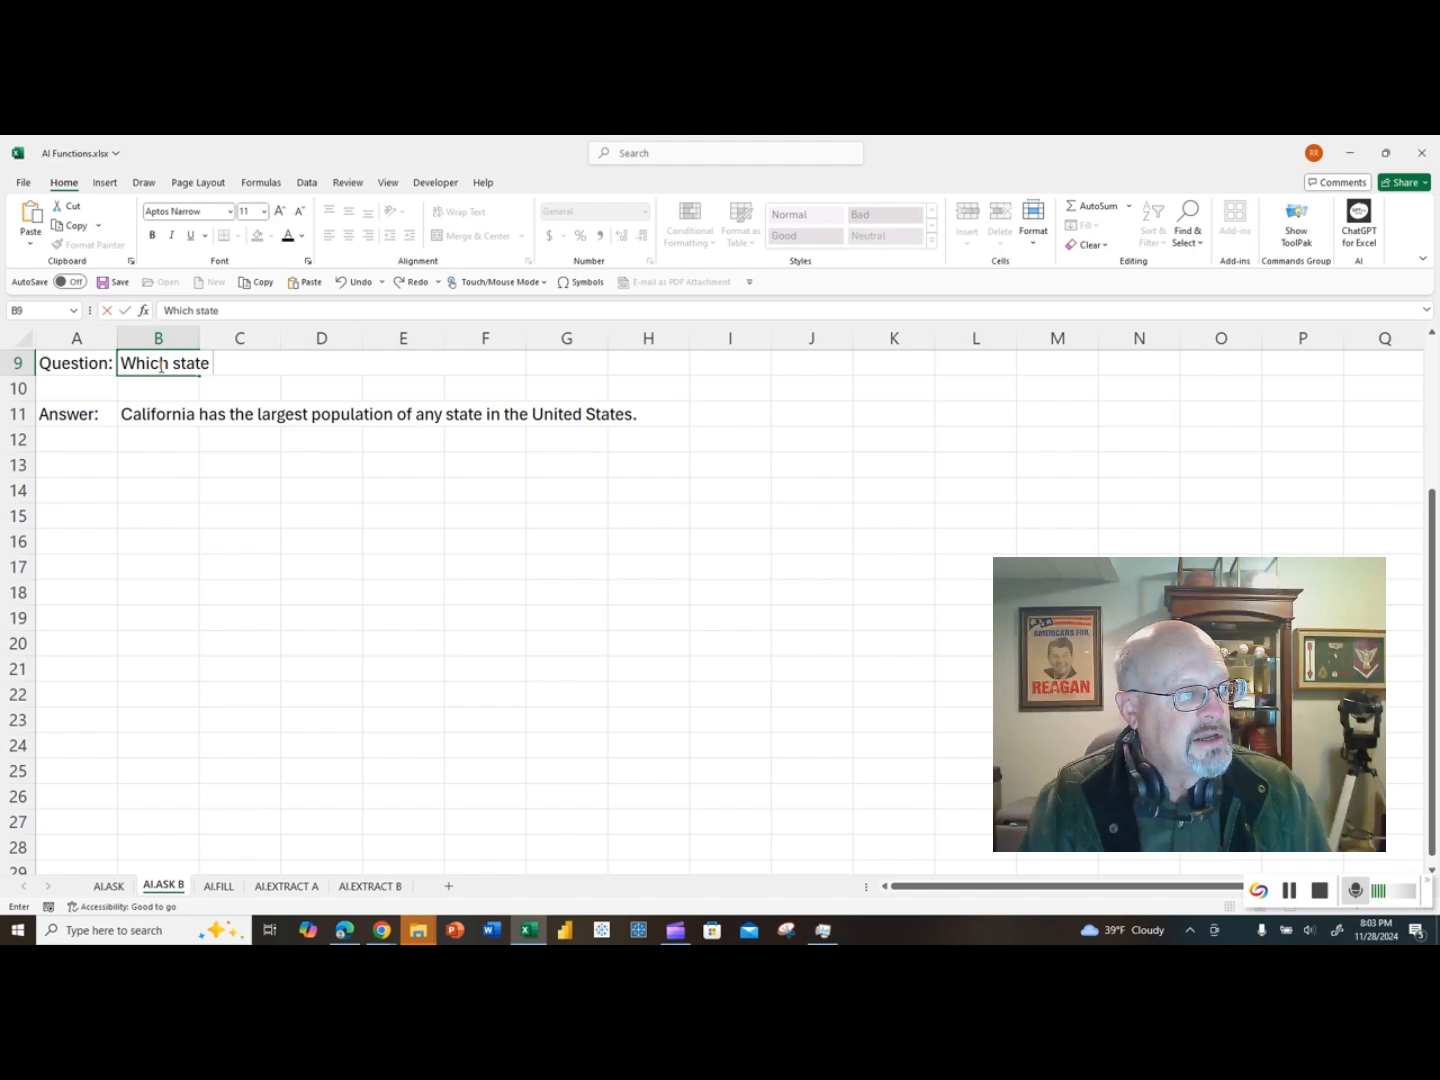
pyautogui.write(' in the US has t')
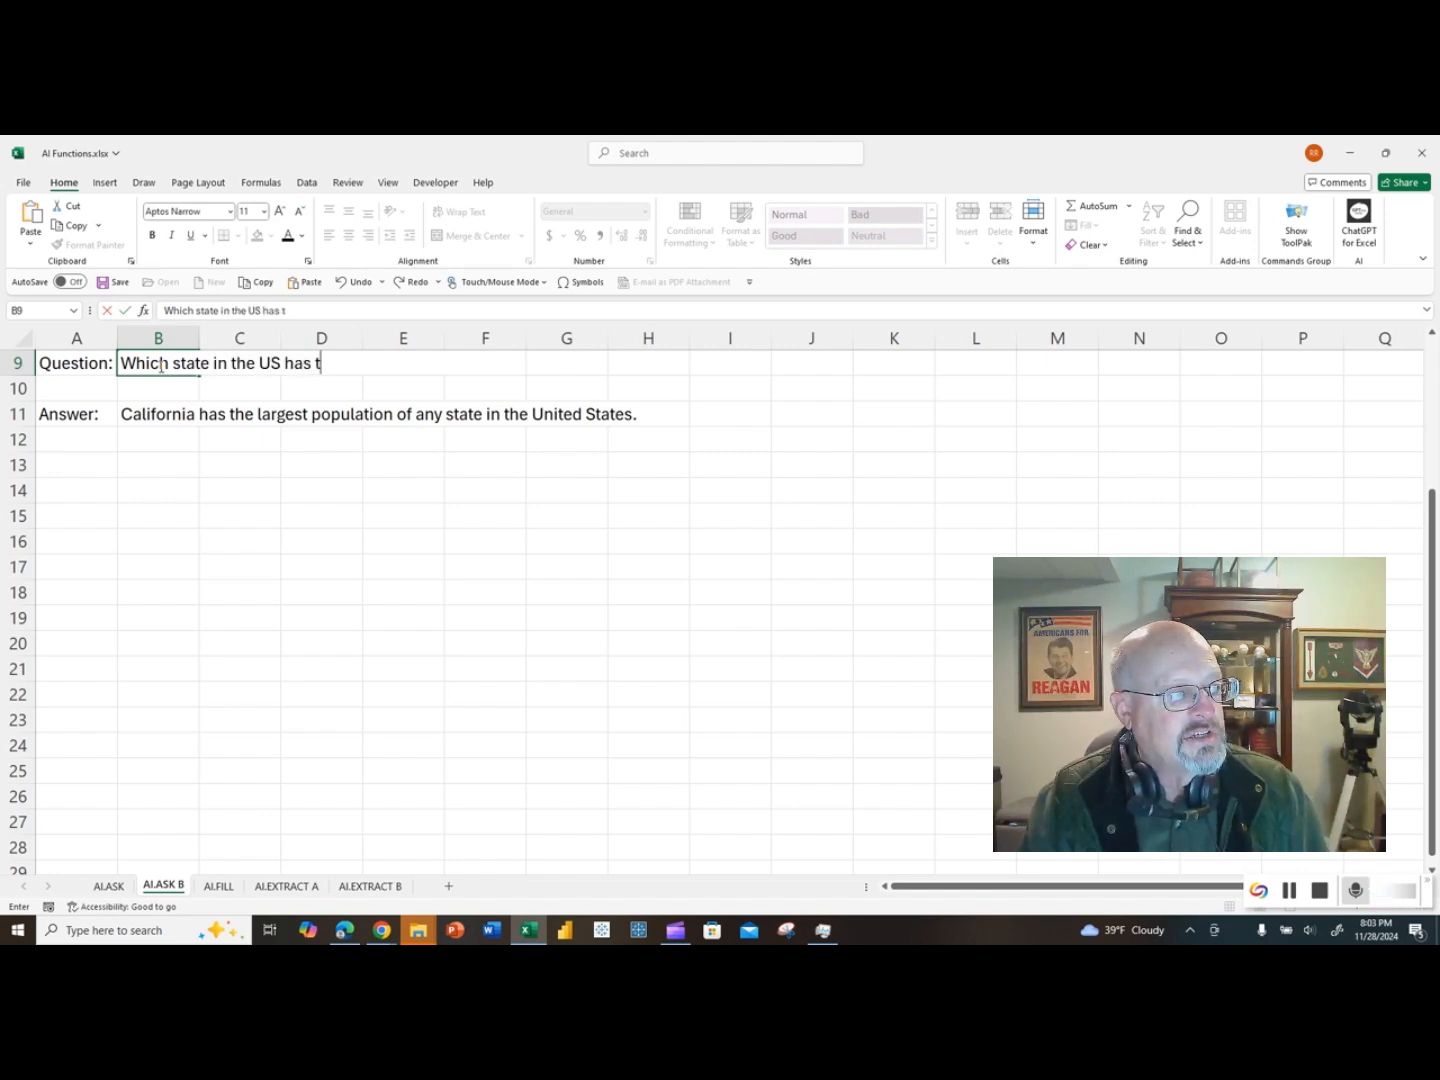
pyautogui.write('he most coast')
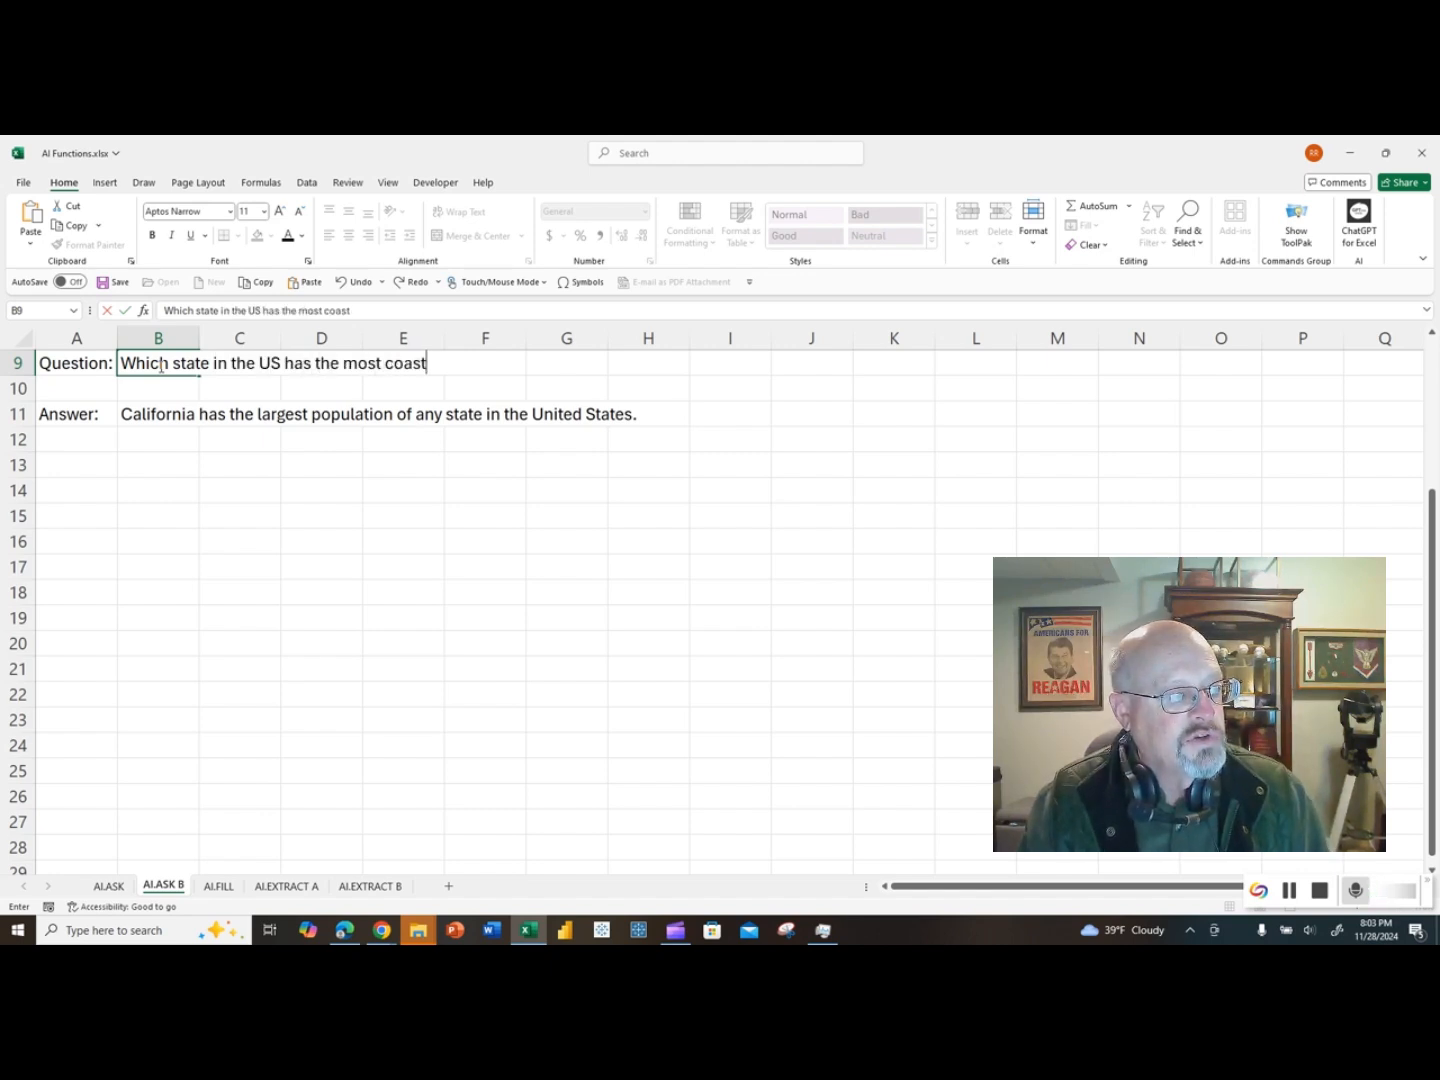
pyautogui.write('linge')
pyautogui.press('BackSpace')
pyautogui.press('BackSpace')
pyautogui.write('e?')
pyautogui.press('Return')
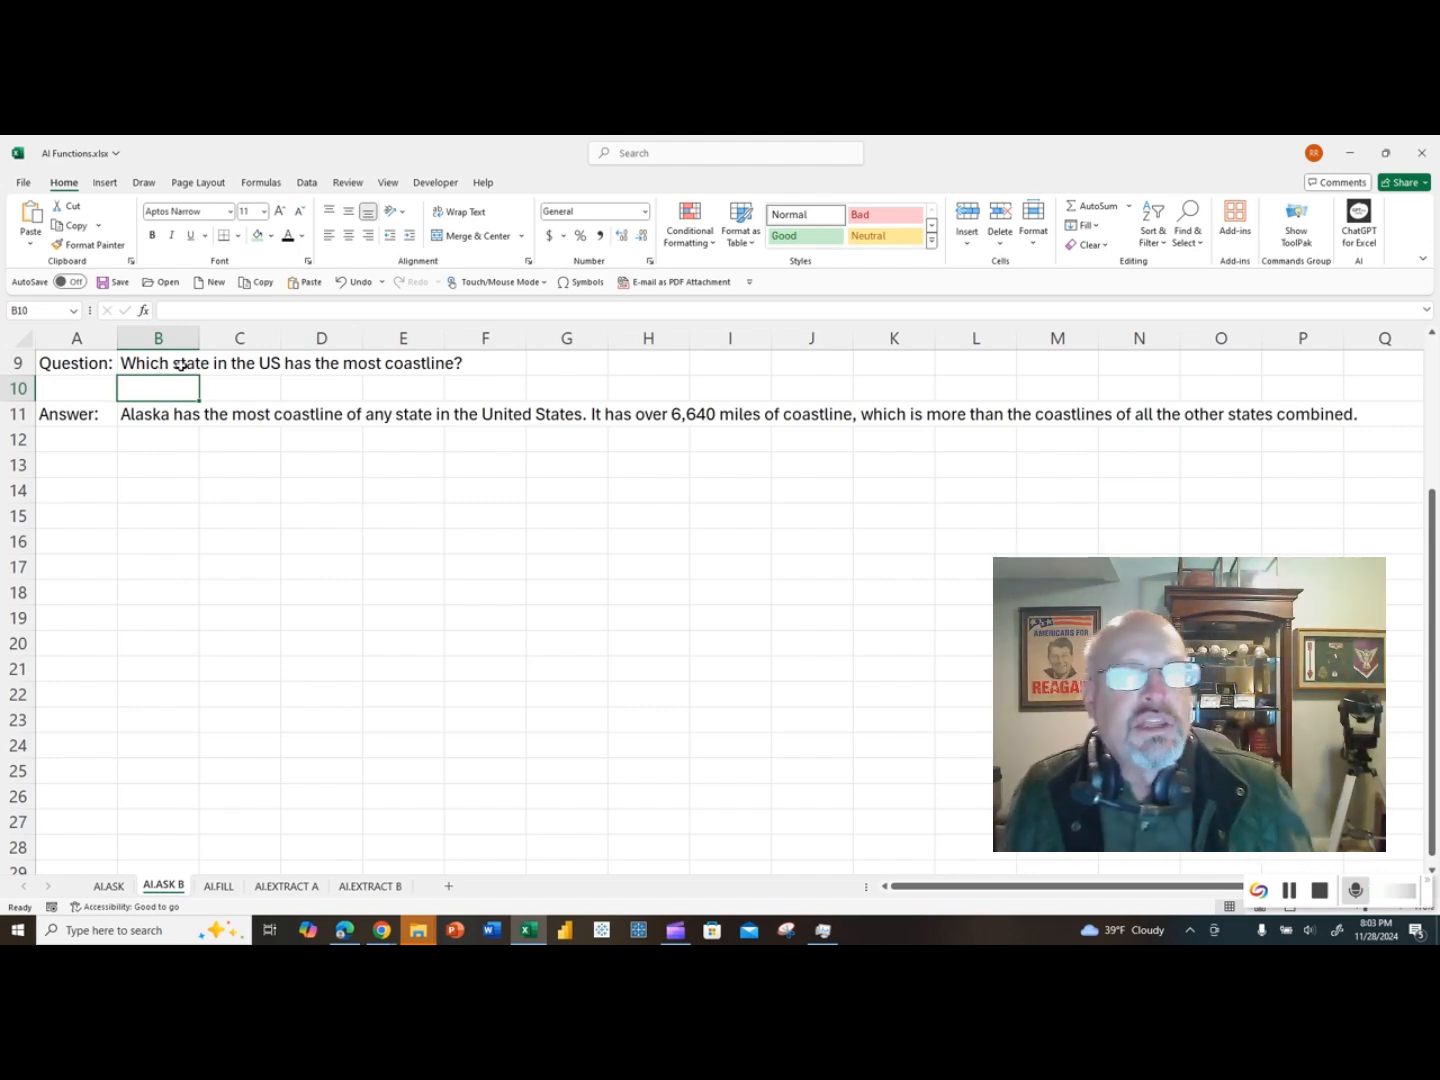
# Step: On the AI.FILL sheet, enter the first name from E1 in F1 and Flash Fill the remaining first names down column F
pyautogui.click(219, 887)
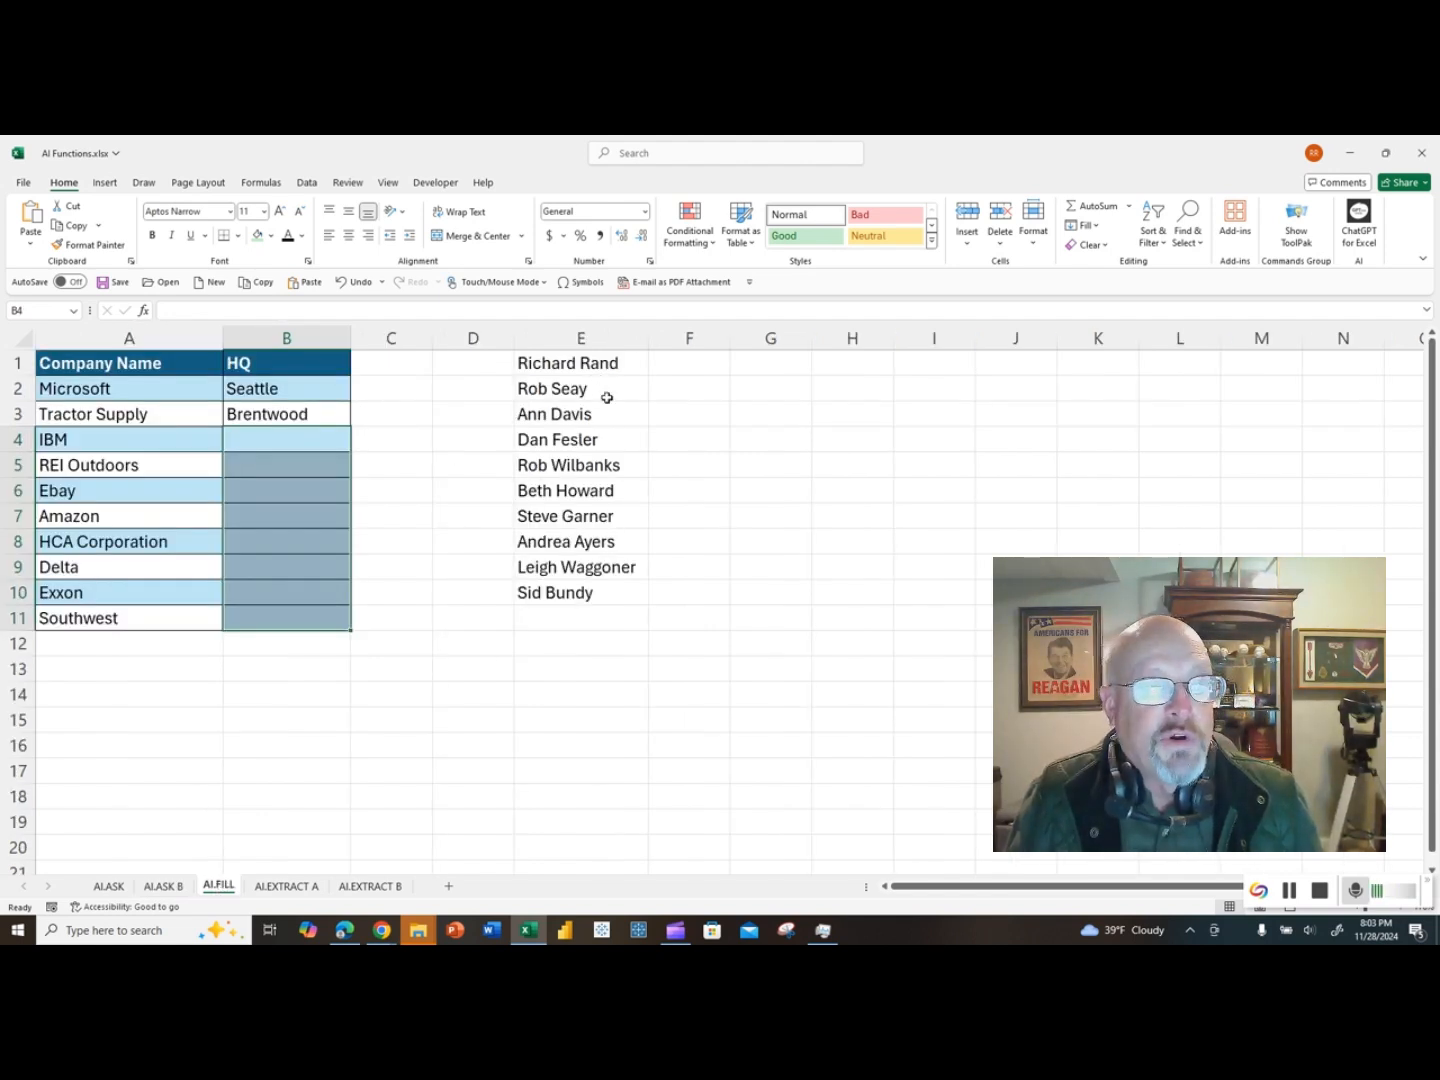
pyautogui.click(675, 368)
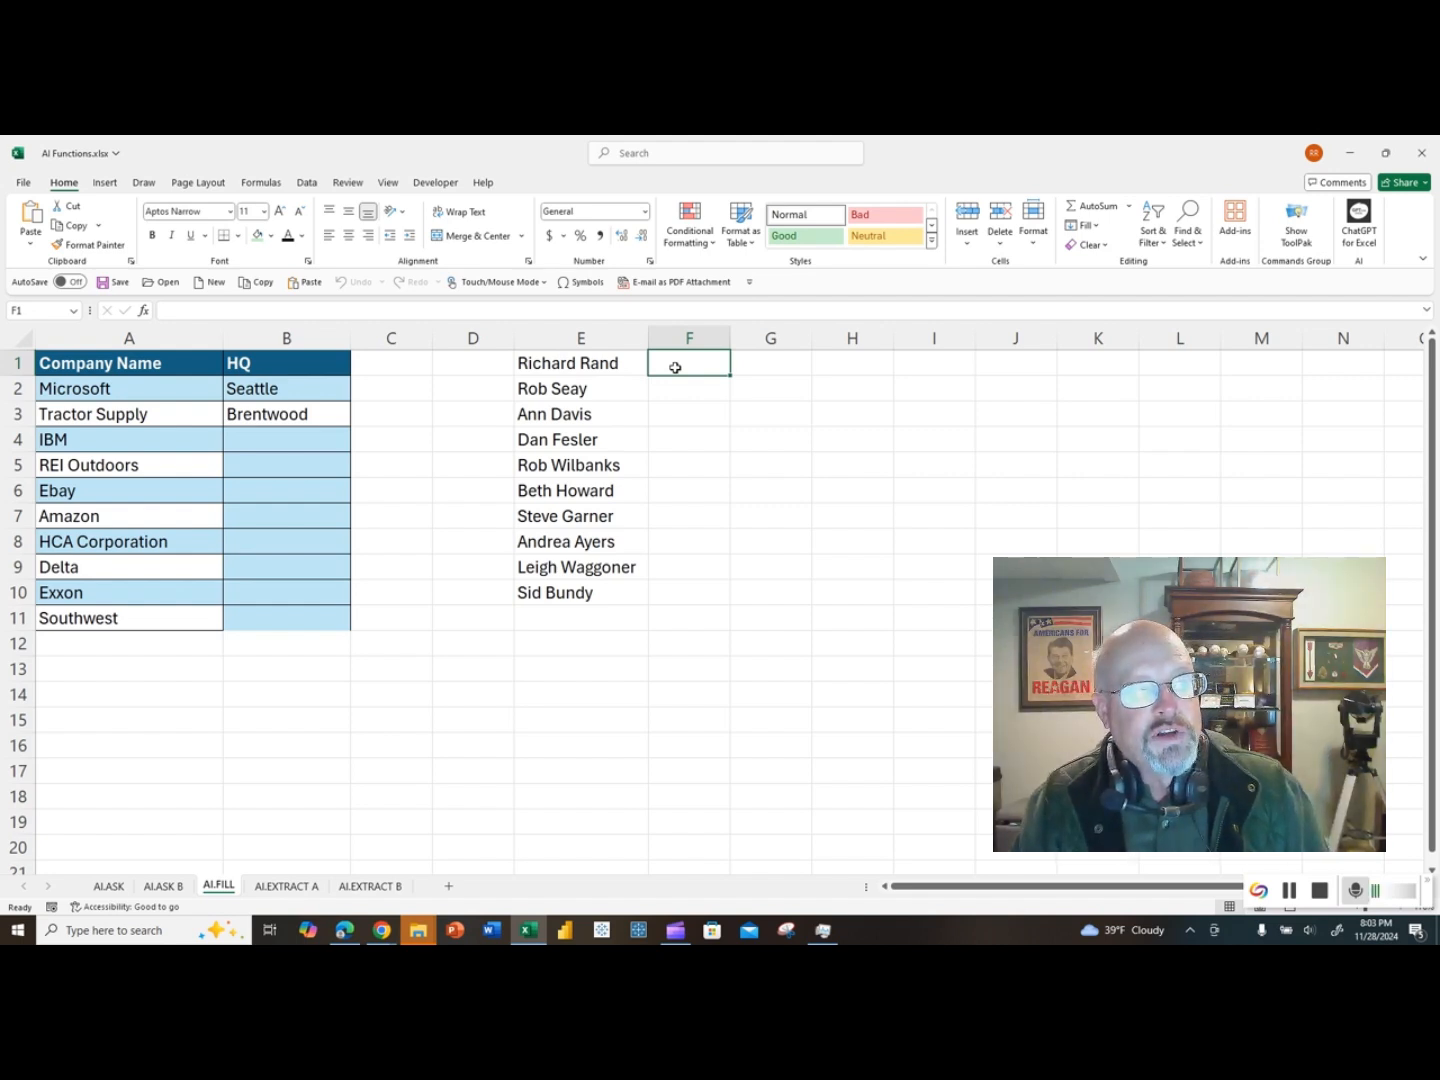
pyautogui.write('Richadr')
pyautogui.press('BackSpace')
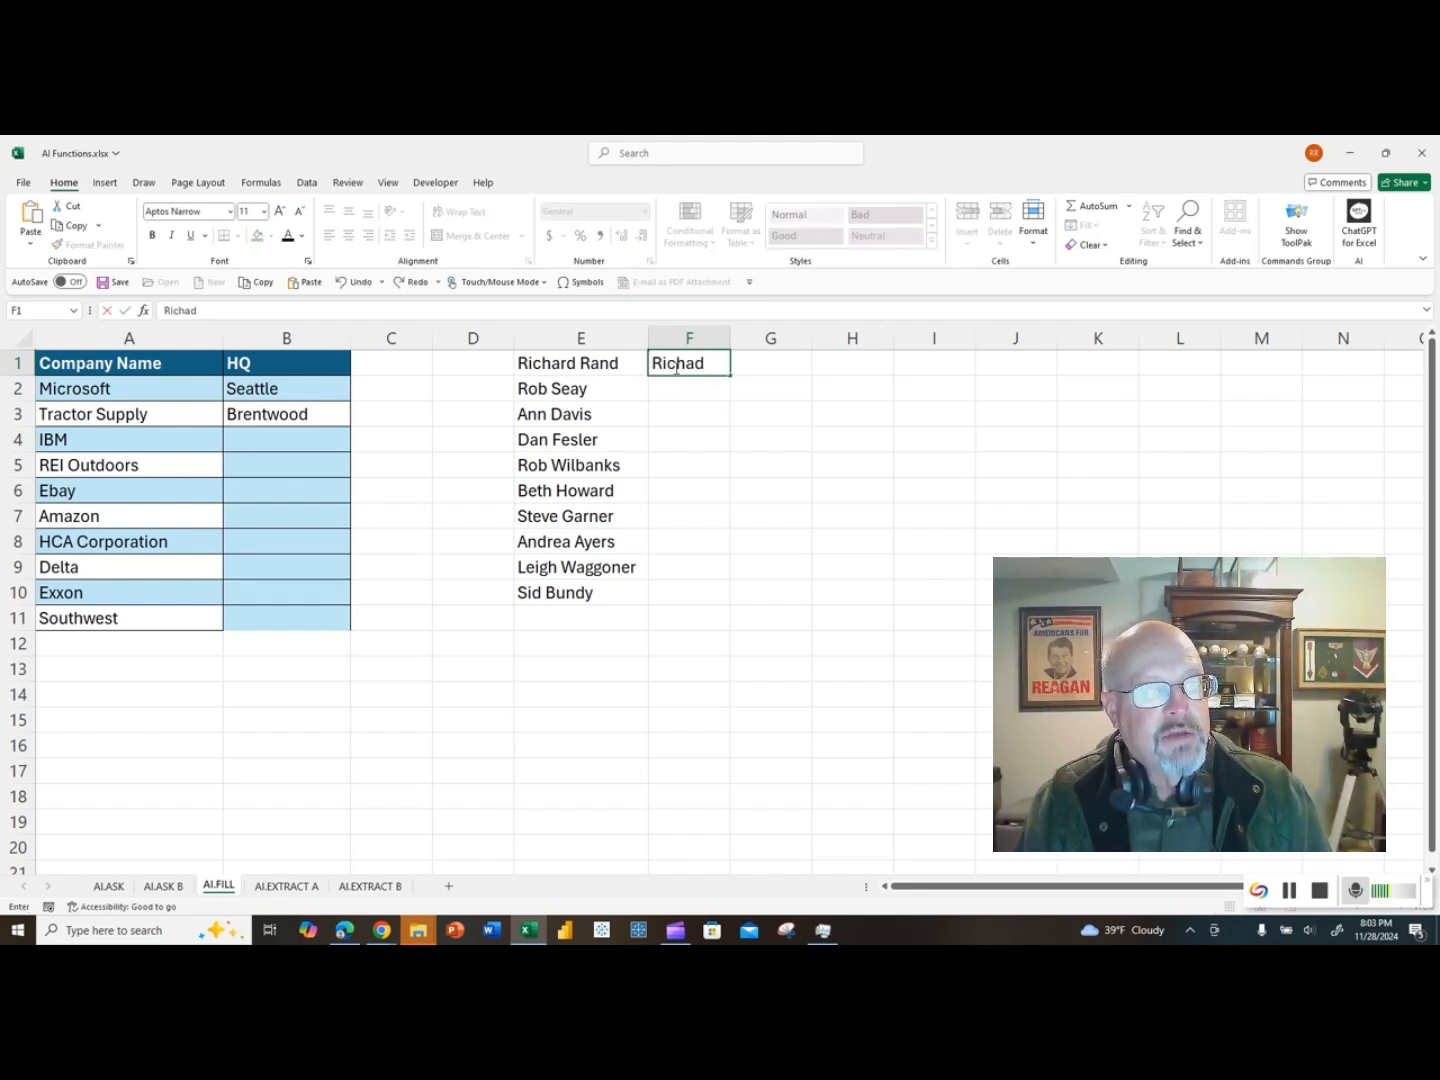
pyautogui.write('rd')
pyautogui.press('Return')
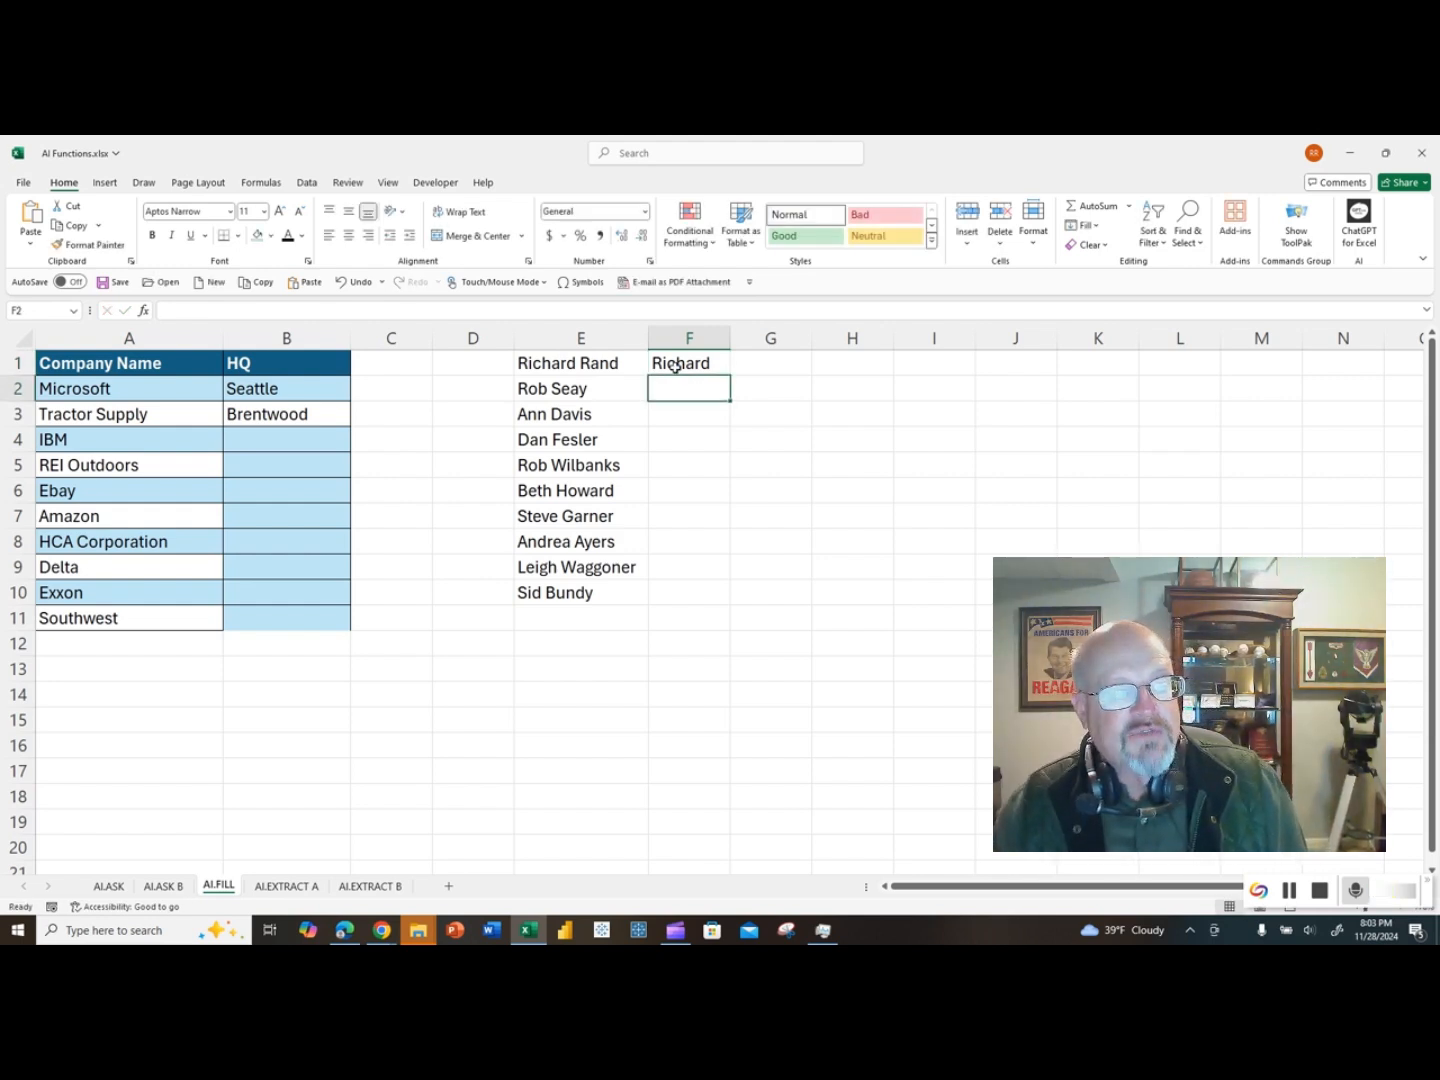
pyautogui.hotkey('ctrl', 'e')
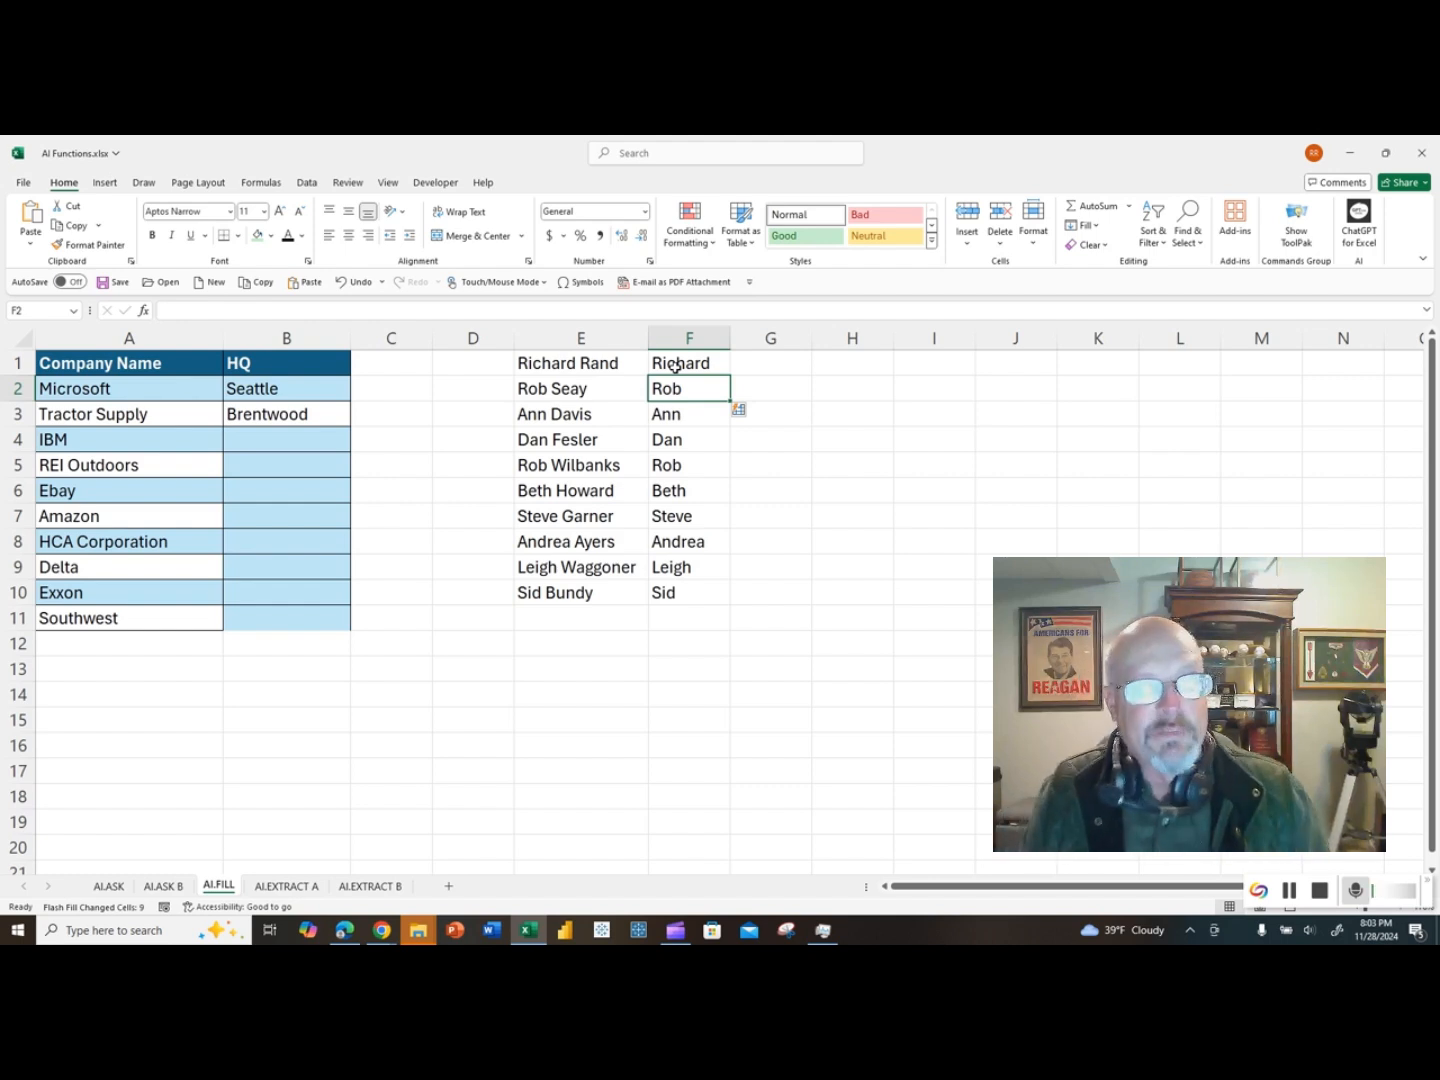
# Step: Enter the last name from E1 in G1 and Flash Fill the remaining last names down column G
pyautogui.press('Right')
pyautogui.press('Up')
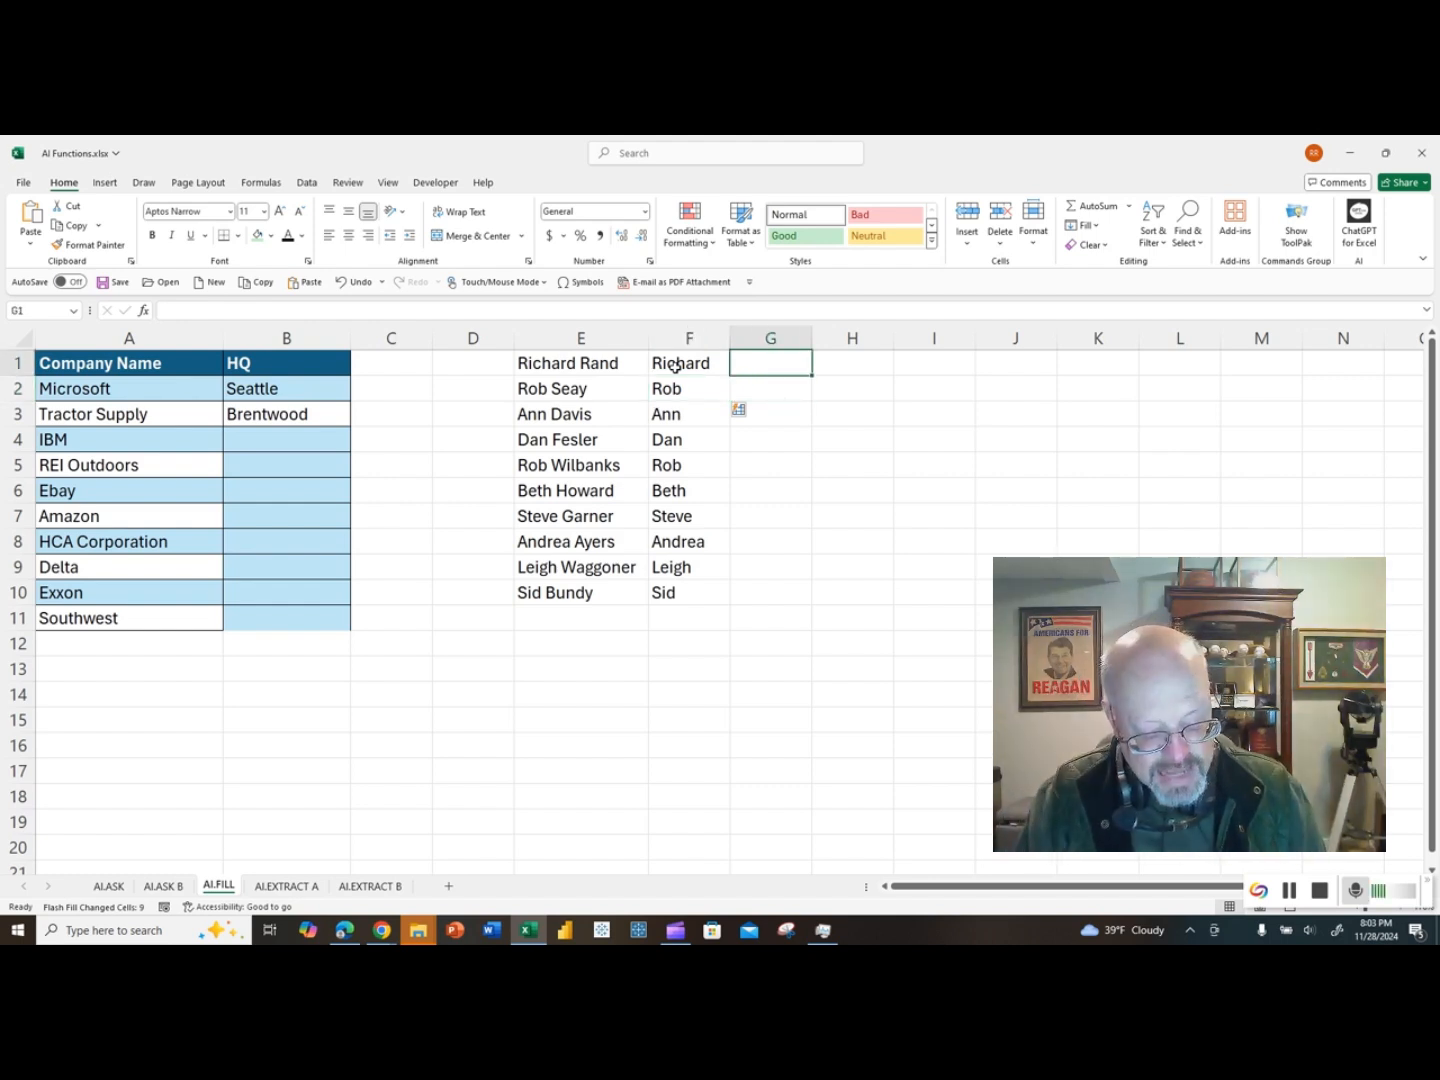
pyautogui.write('Rand')
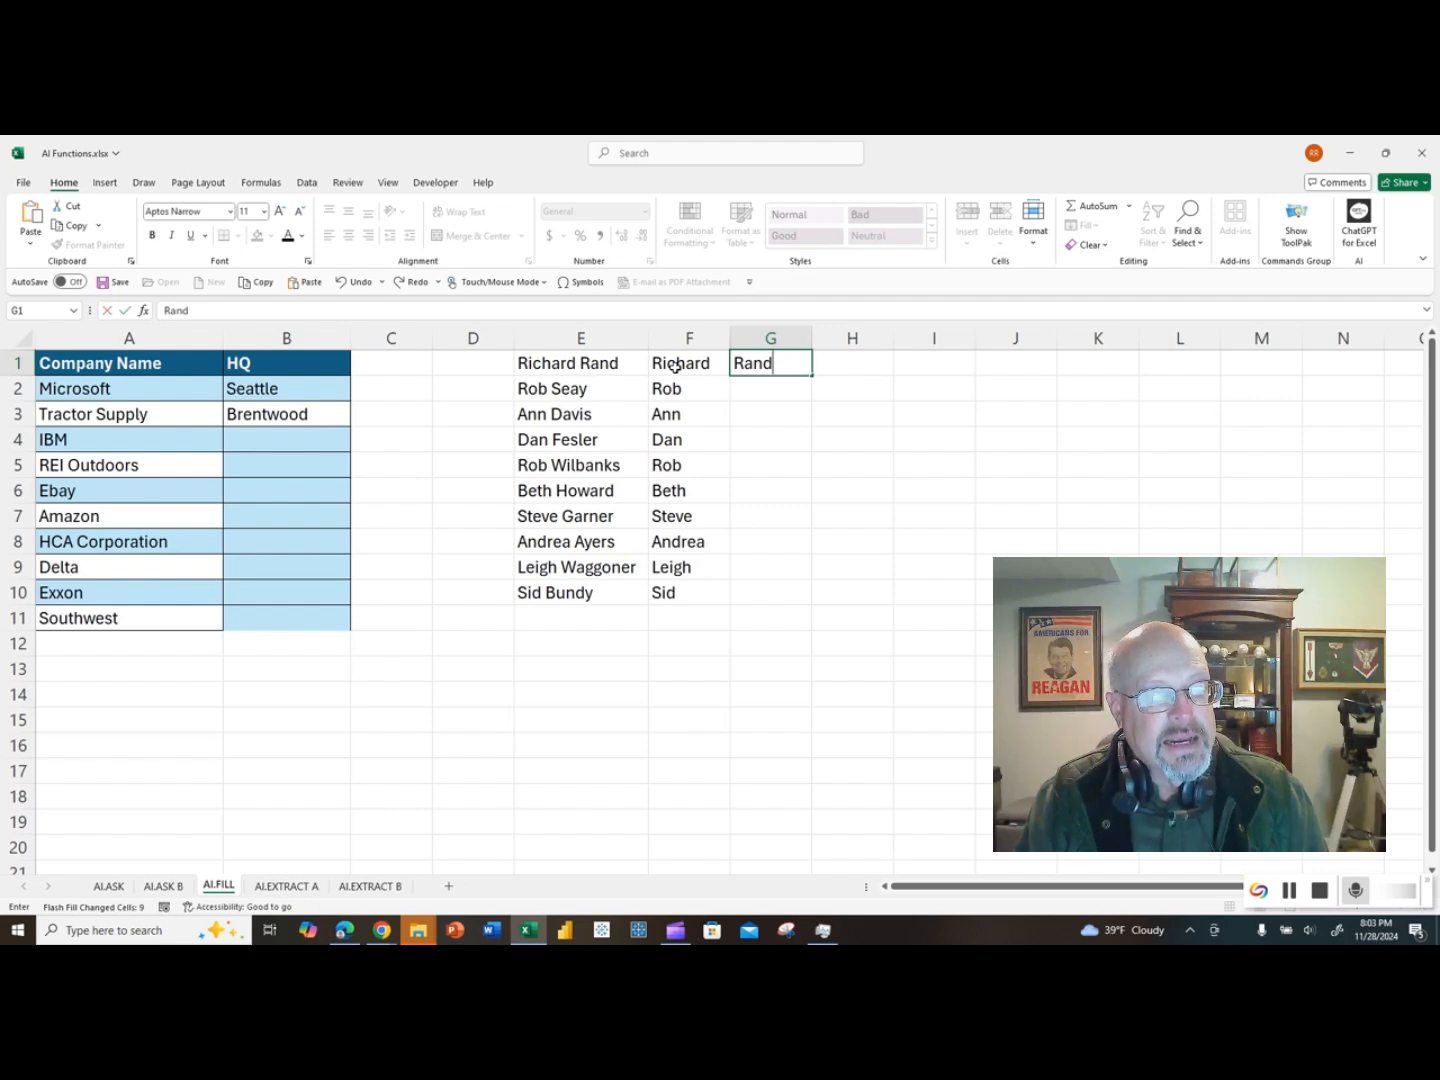
pyautogui.press('Return')
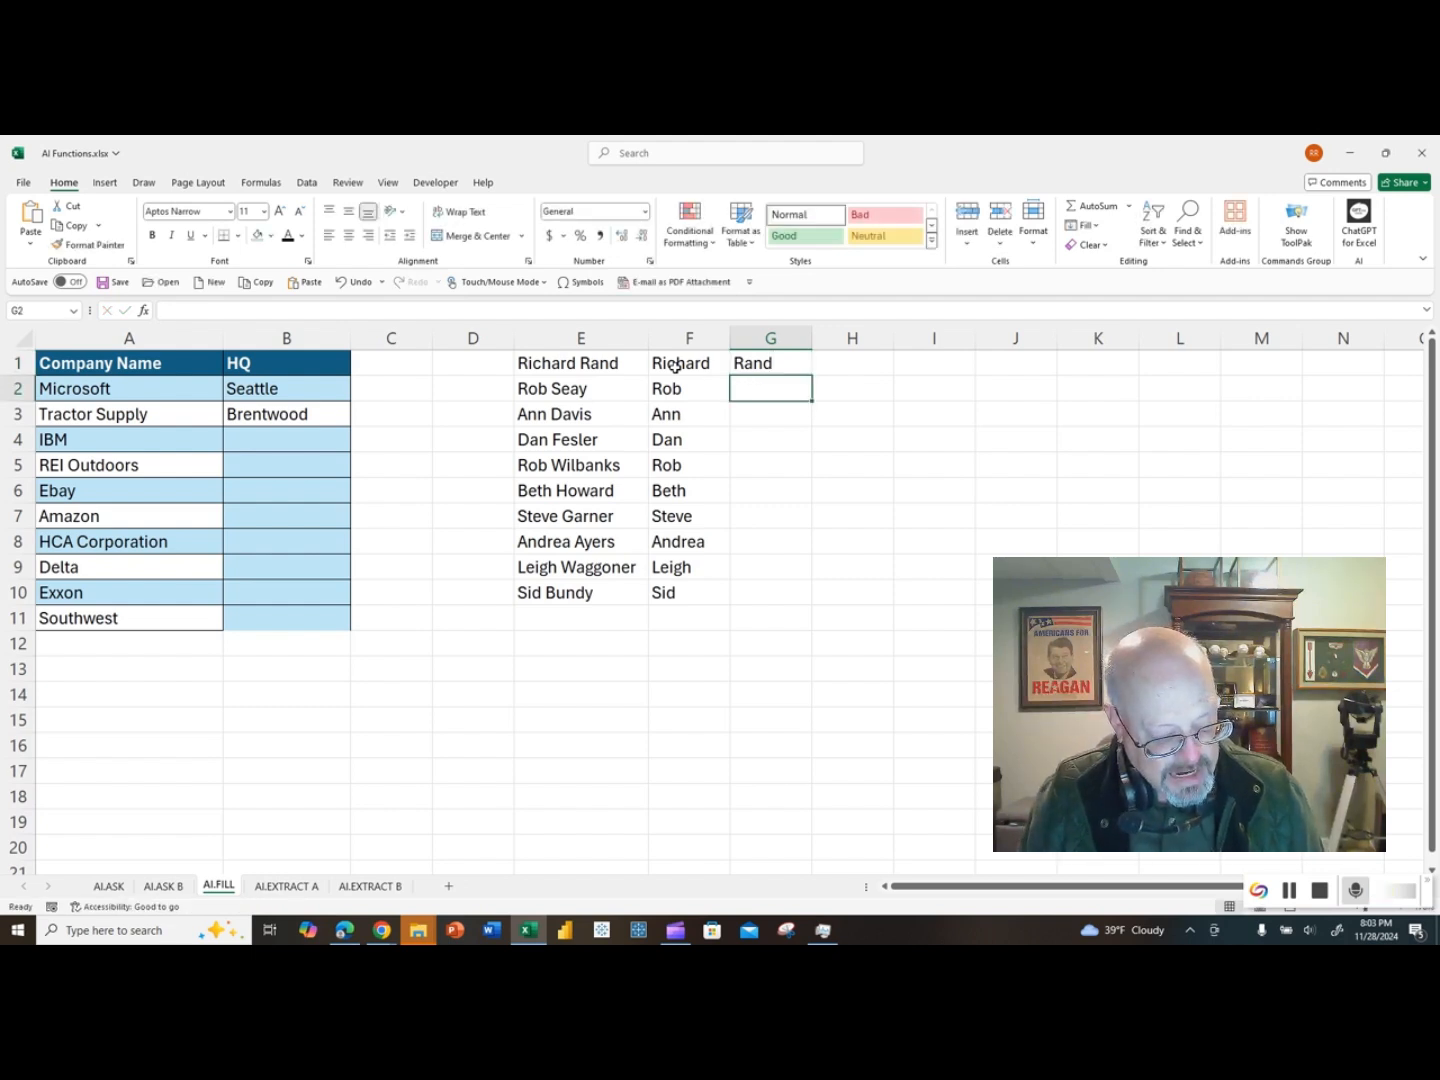
pyautogui.hotkey('ctrl', 'e')
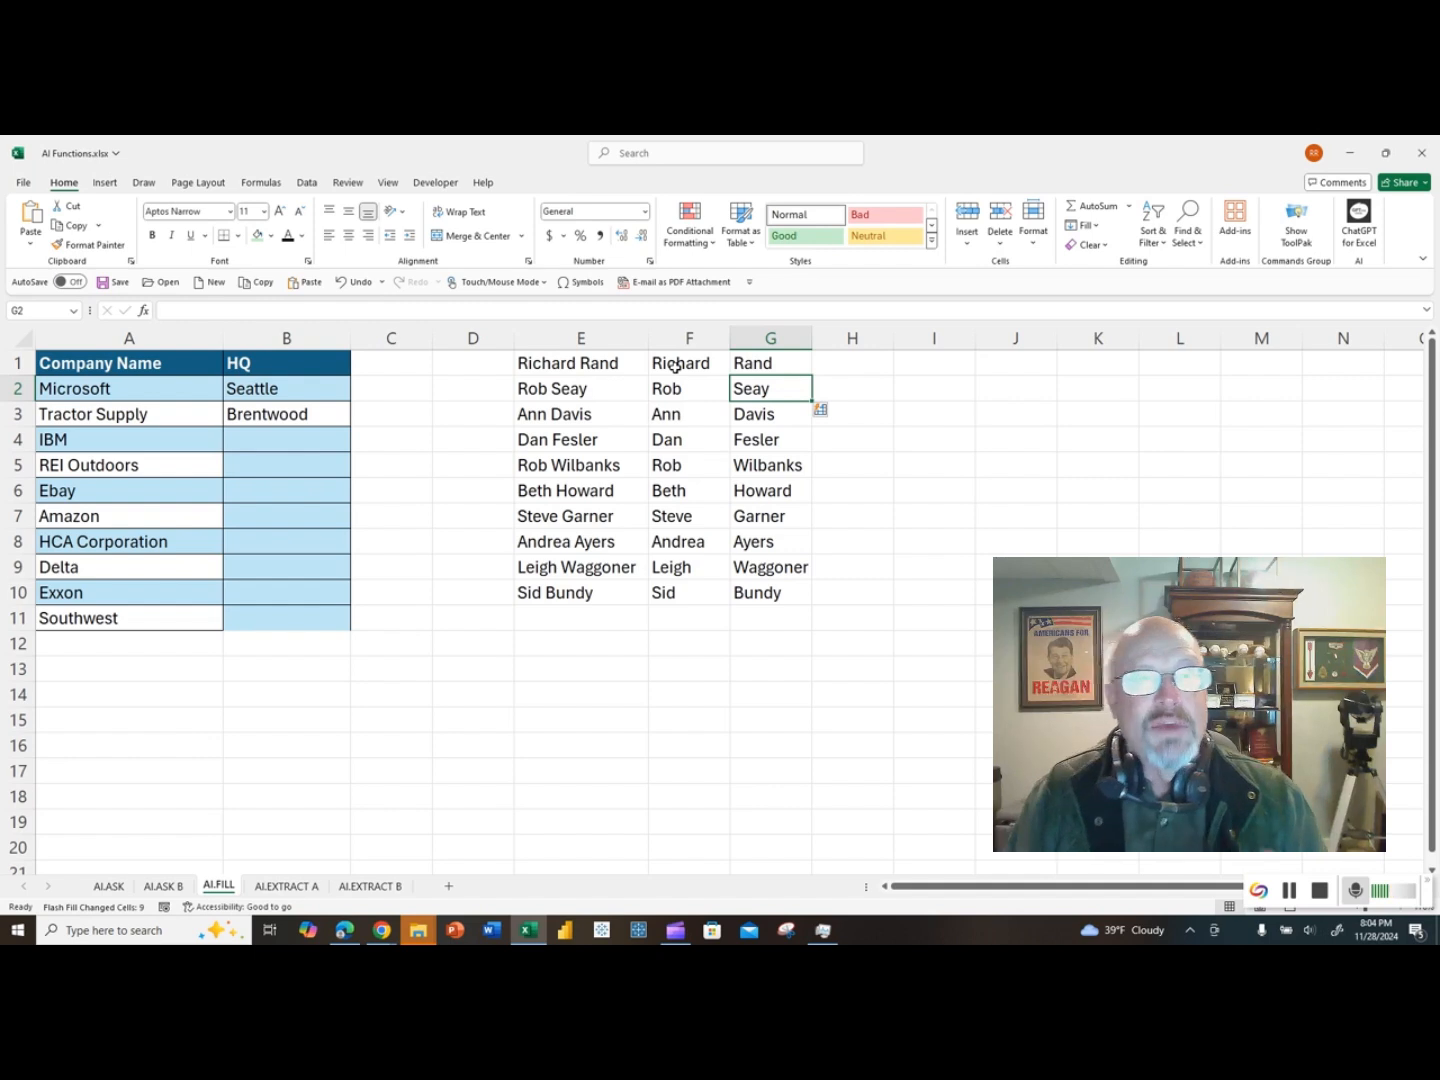
# Step: Enter an AI.FILL formula in B4 with A1:B3 as the example and A4 as the partial argument, and copy it down to B11
pyautogui.click(241, 438)
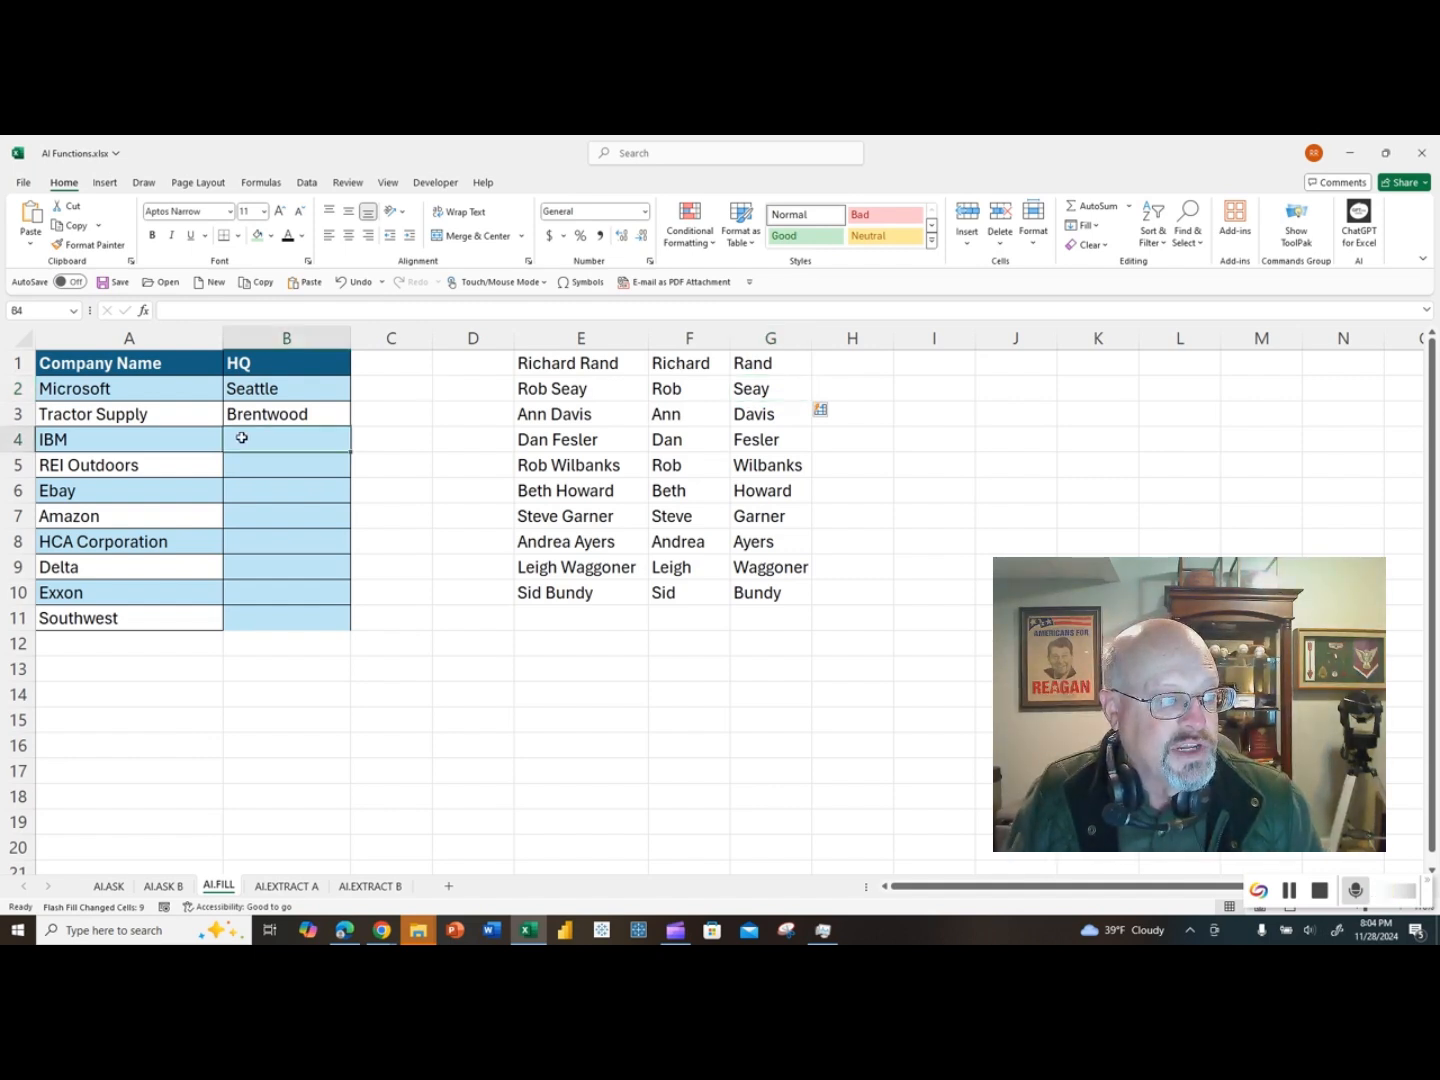
pyautogui.write('=')
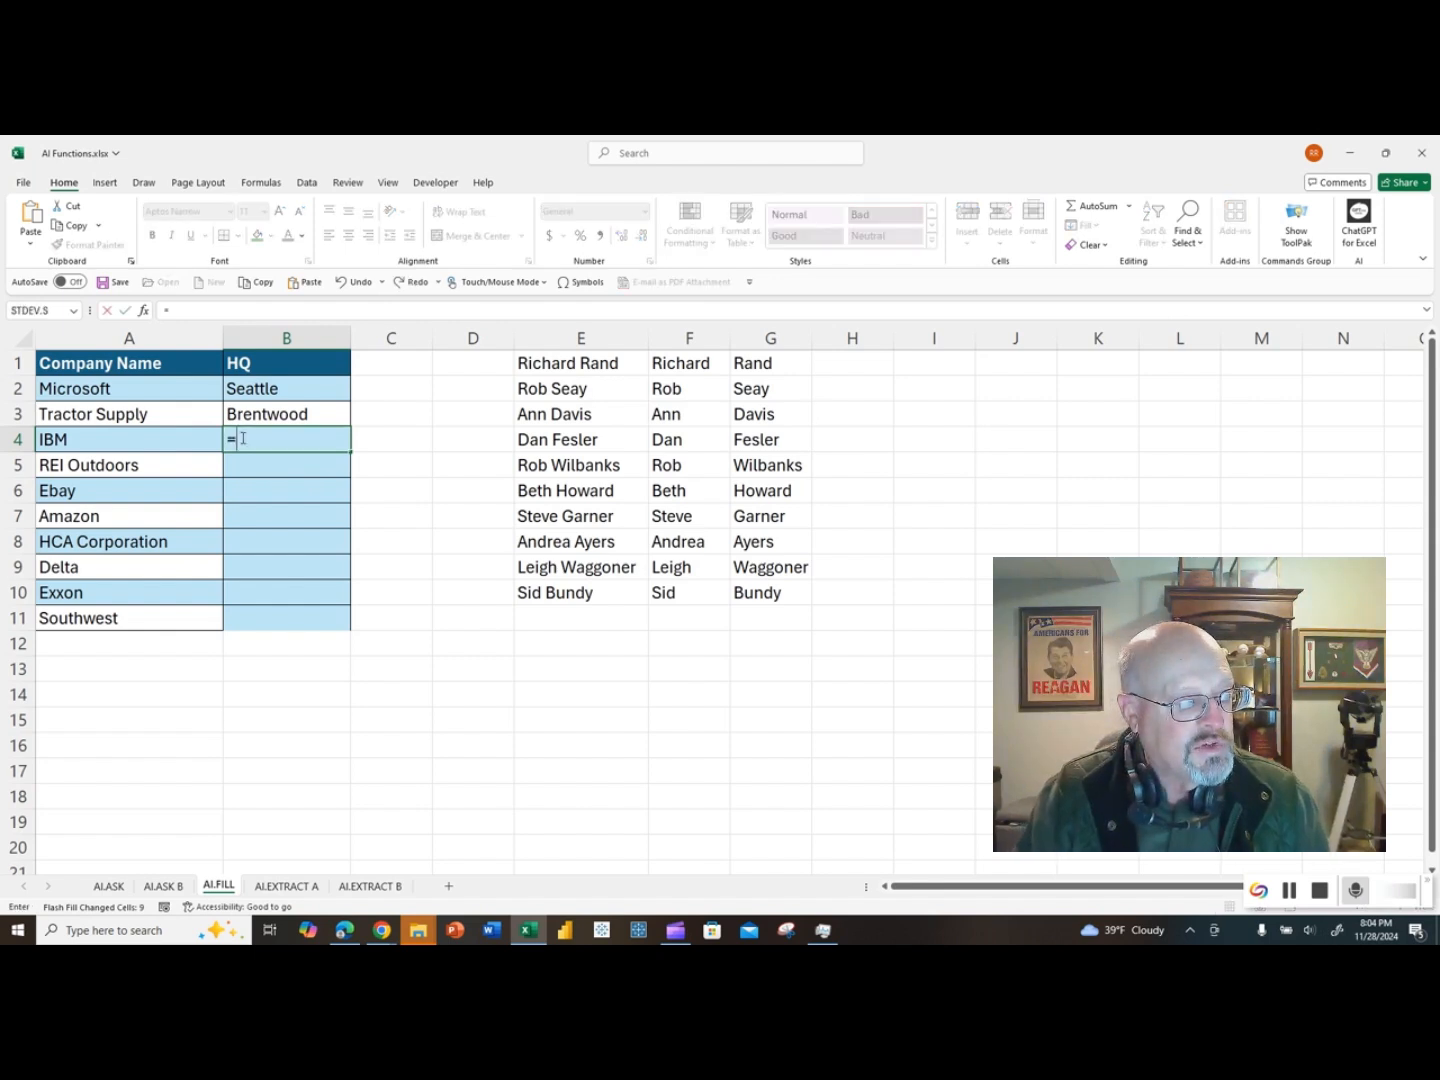
pyautogui.write('ai')
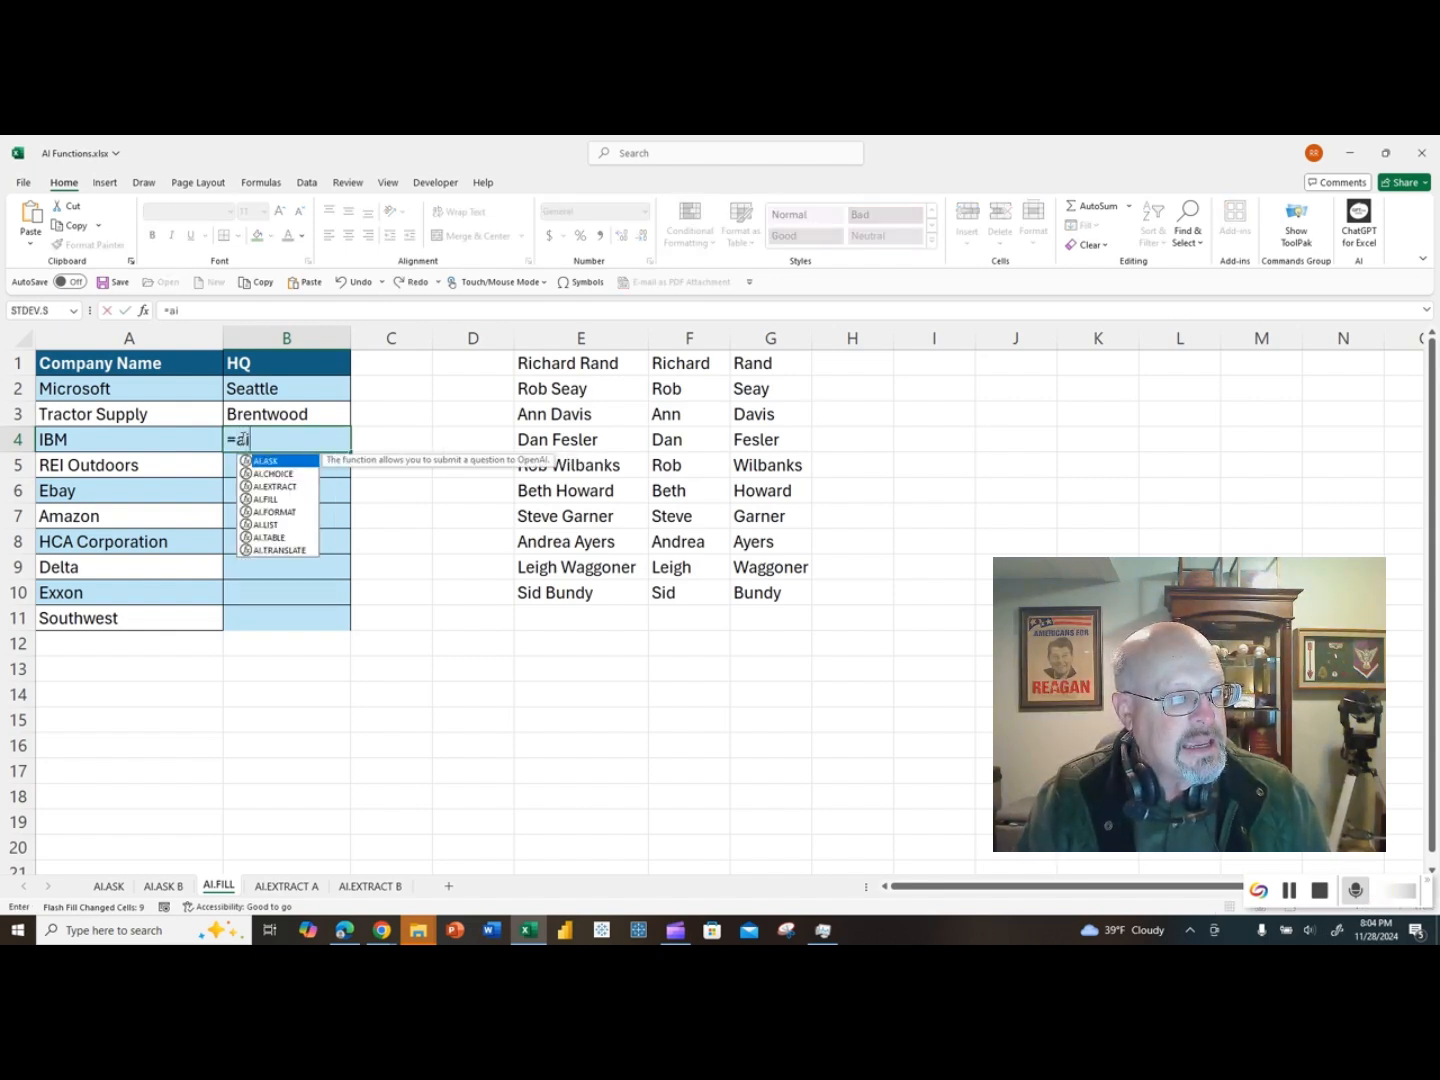
pyautogui.write('.fill(')
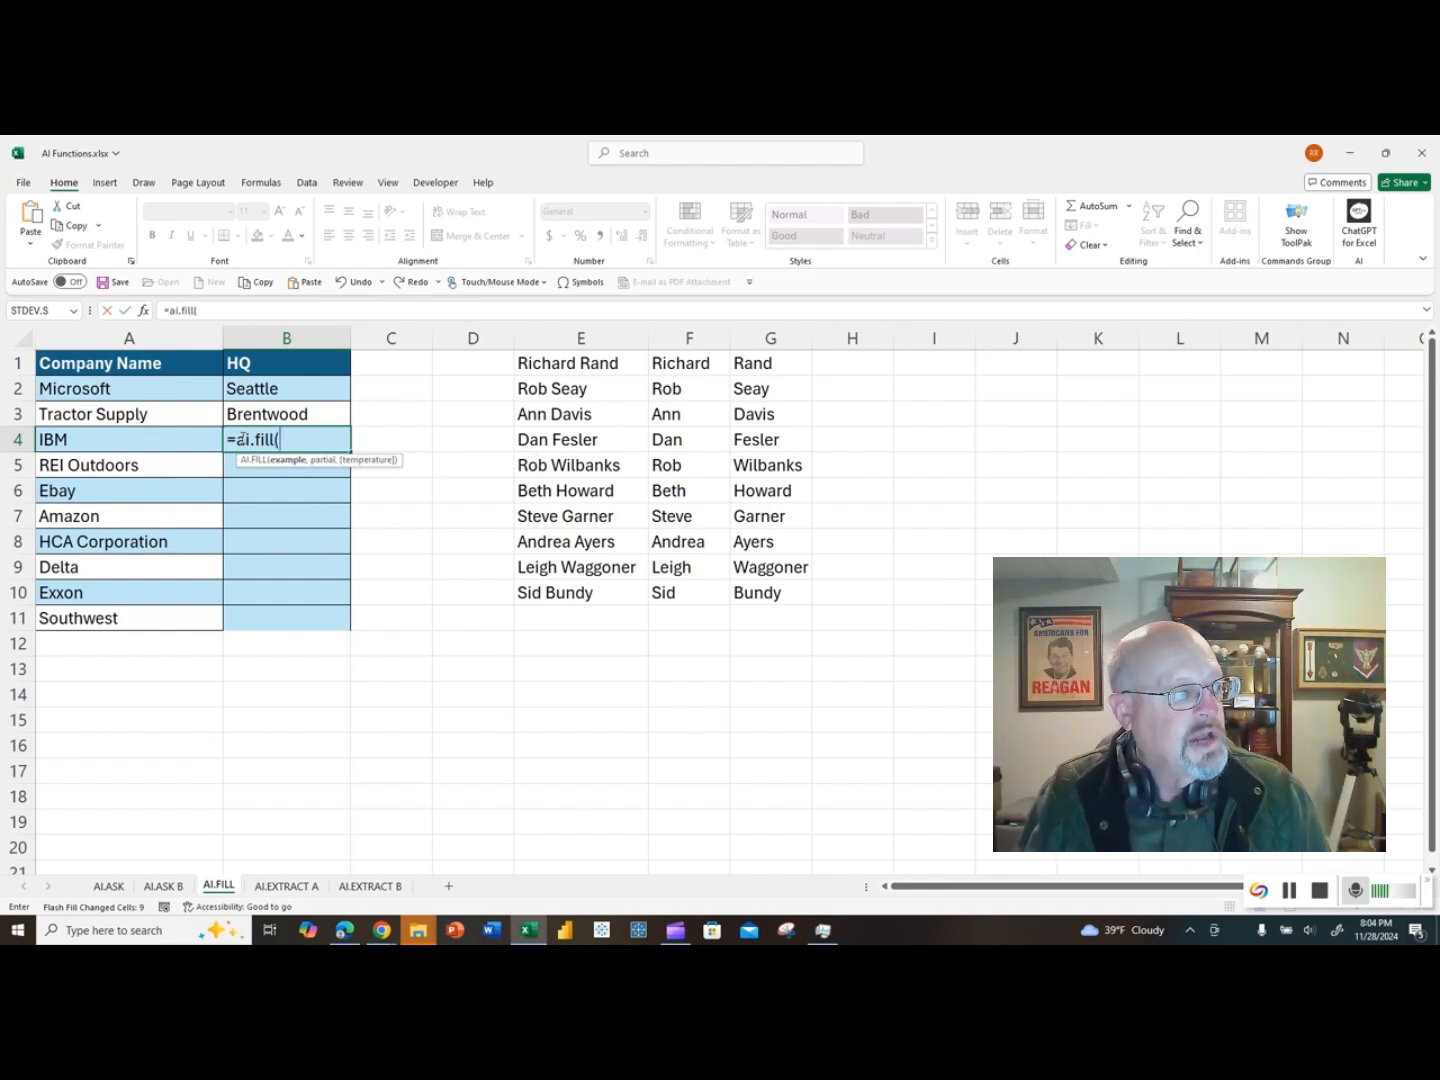
pyautogui.click(173, 363)
pyautogui.moveTo(172, 363); pyautogui.dragTo(248, 413)
pyautogui.write(',')
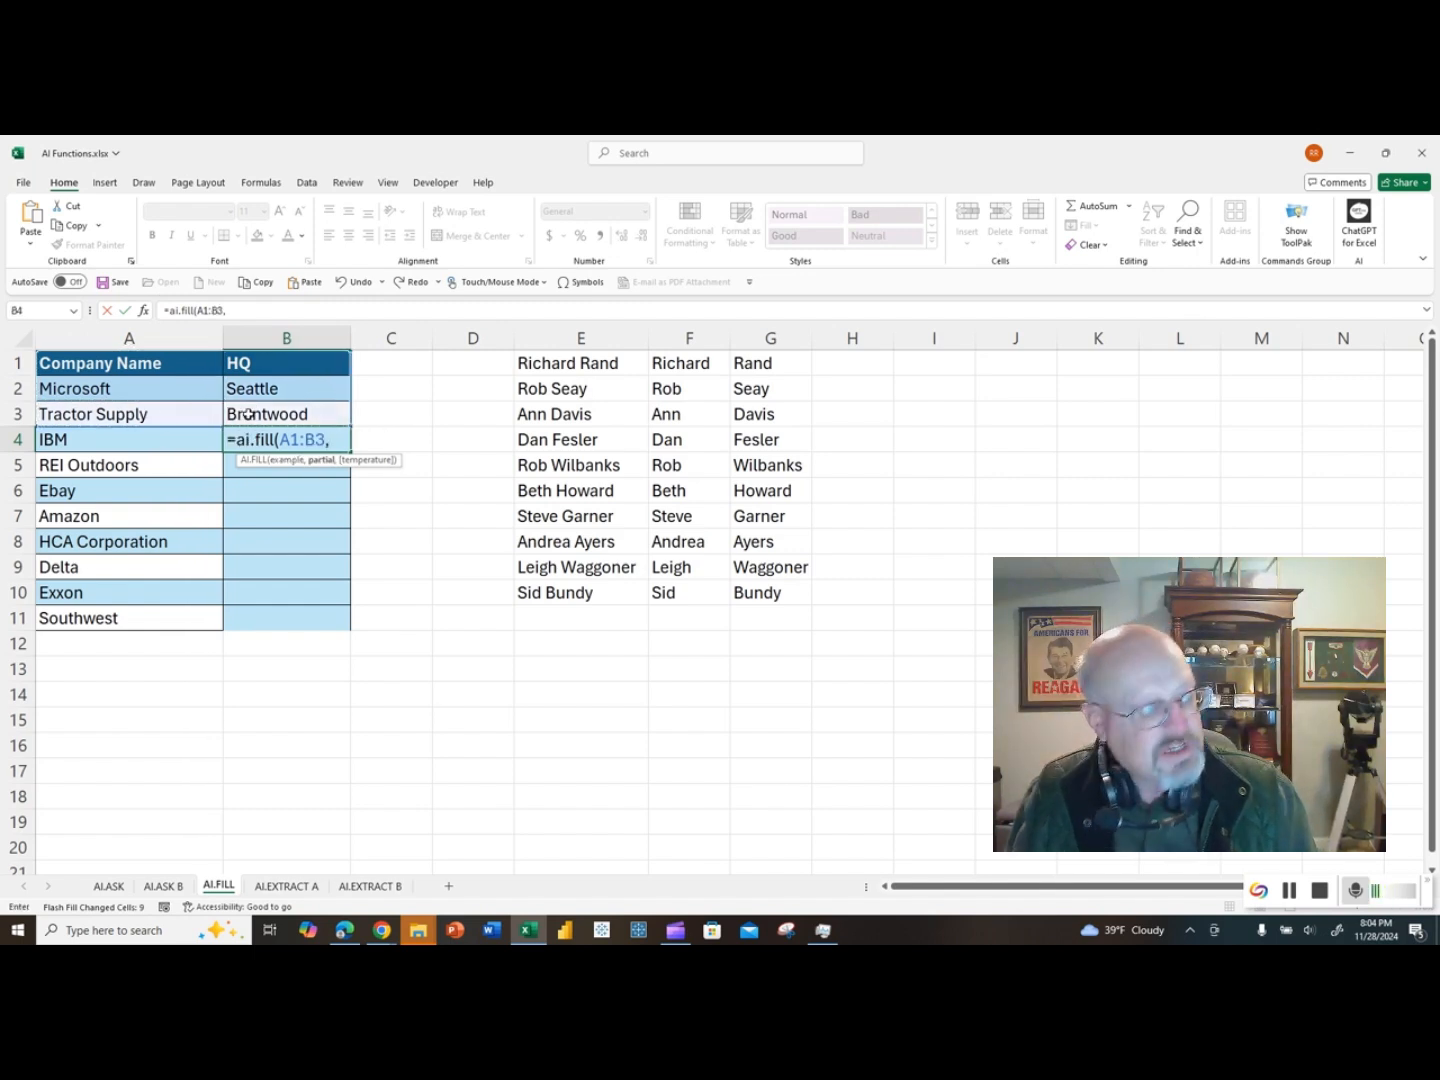
pyautogui.click(148, 439)
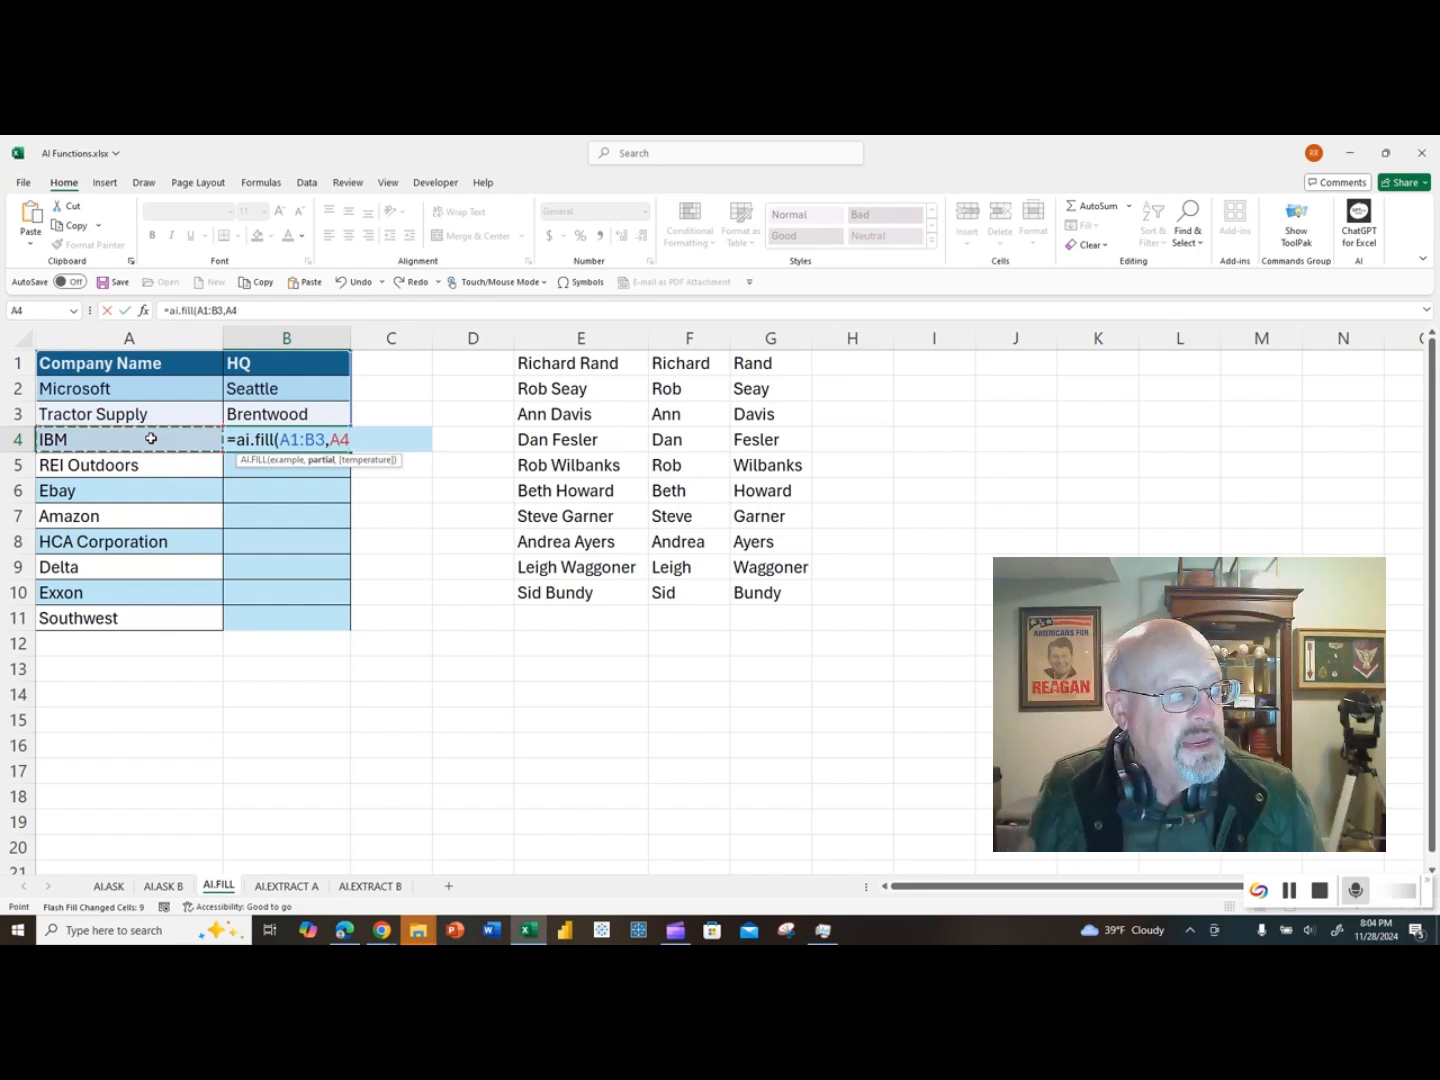
pyautogui.press('Return')
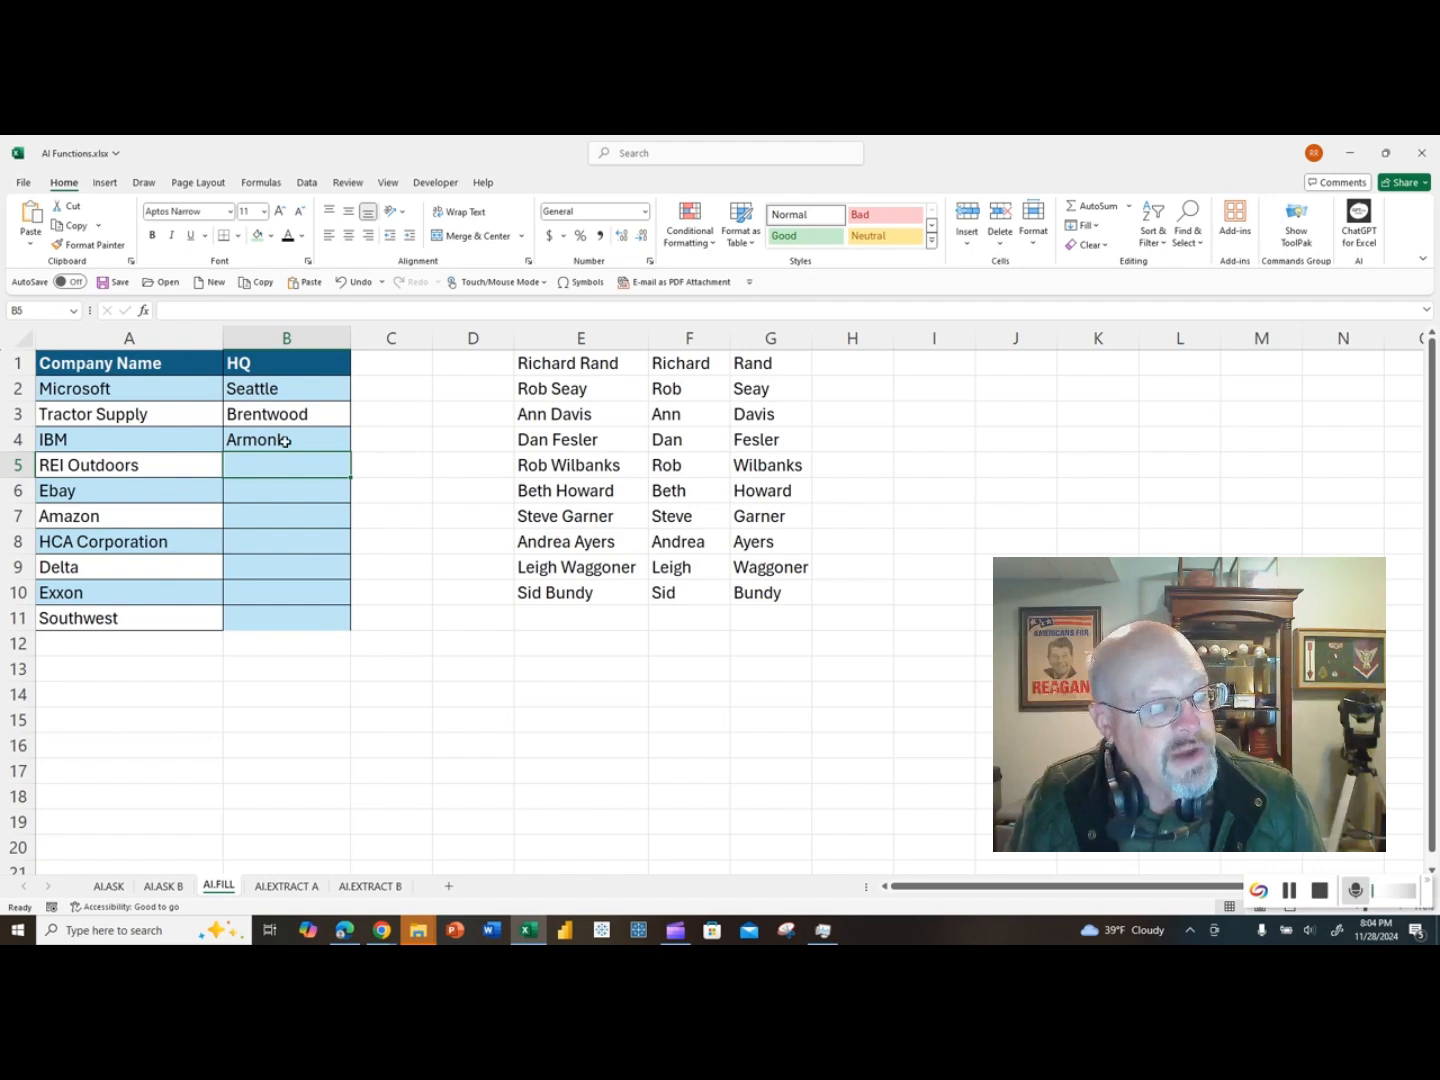
pyautogui.click(286, 442)
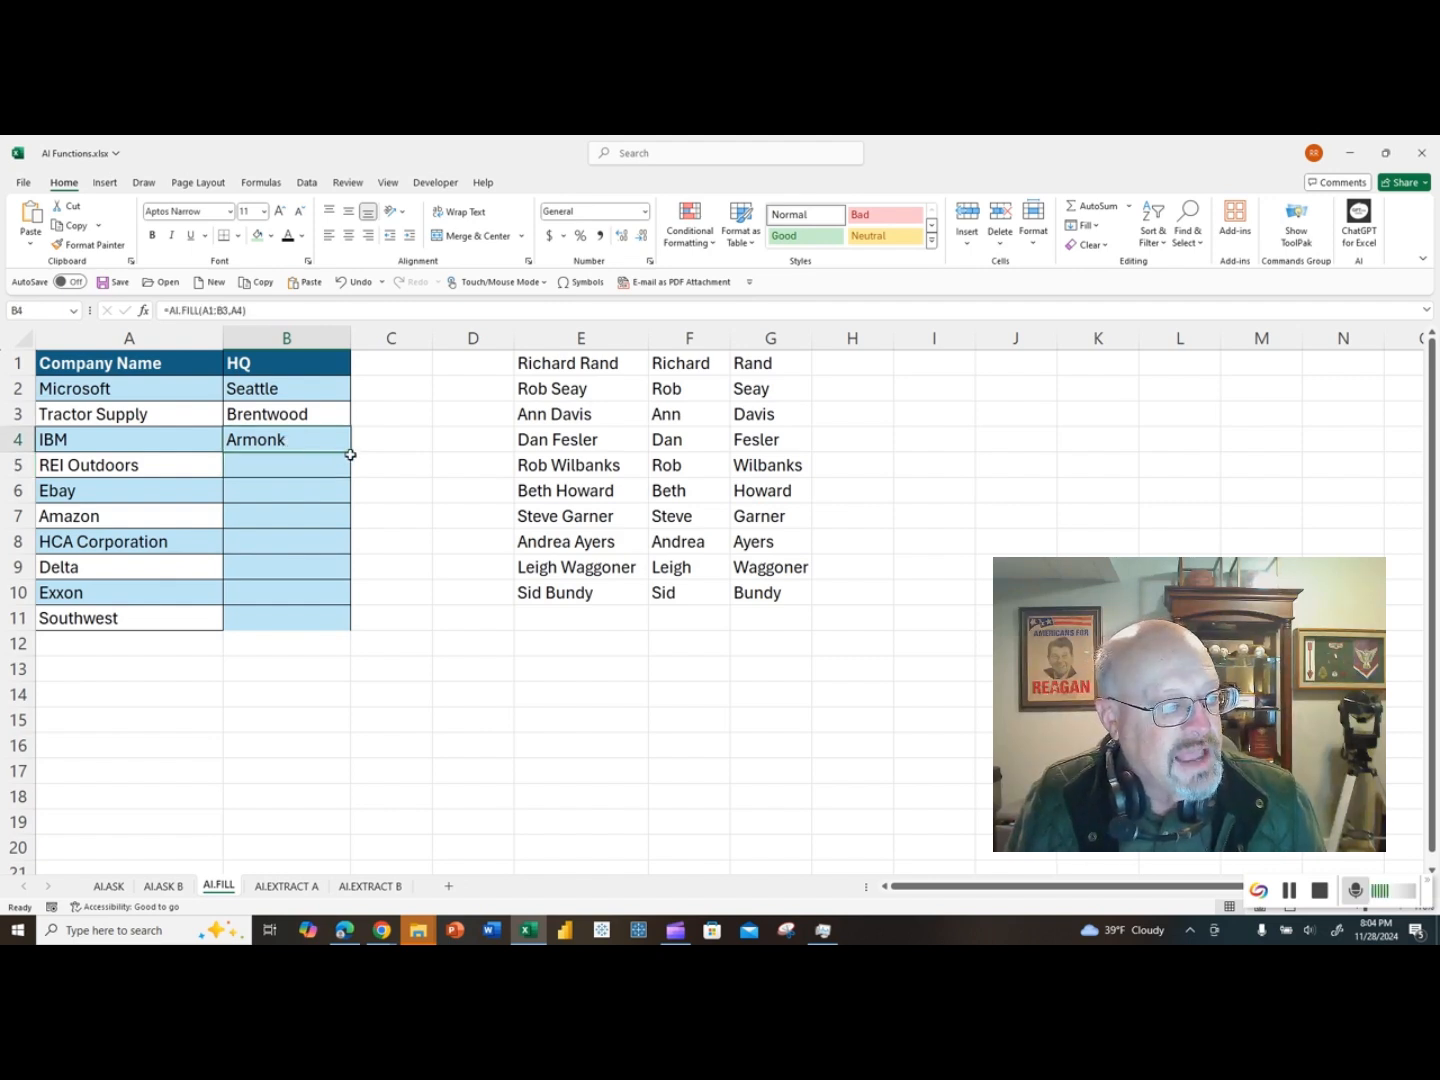
pyautogui.moveTo(353, 495); pyautogui.dragTo(350, 610)
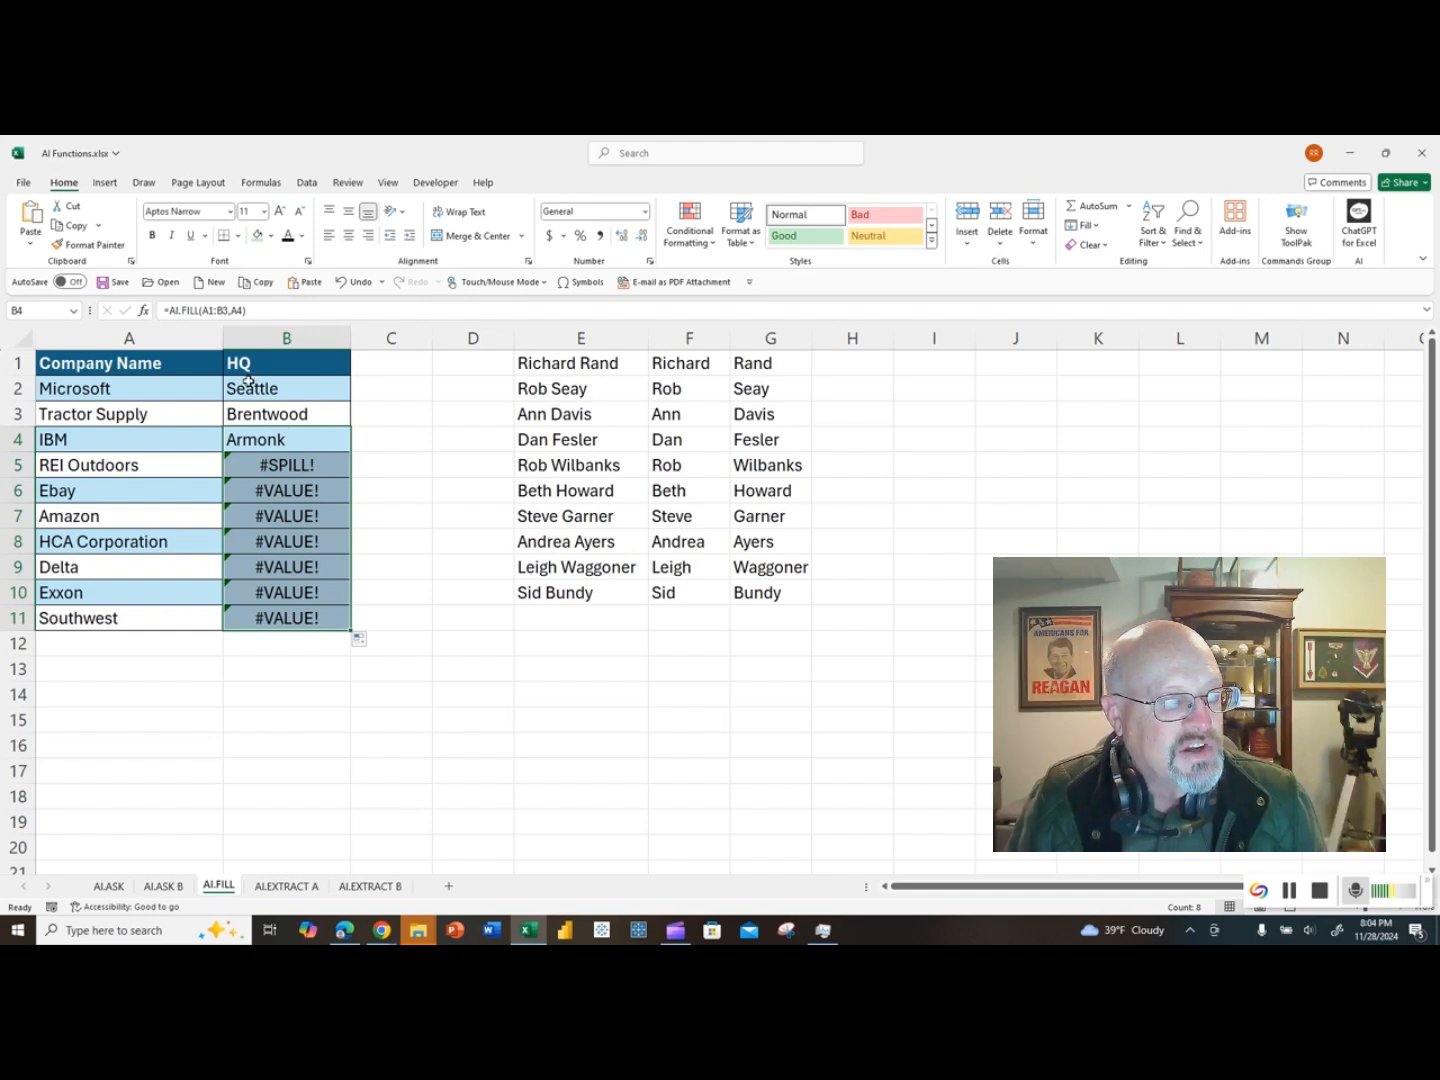
# Step: Clear the headquarters cells B5:B11 on the AI.FILL sheet
pyautogui.moveTo(256, 462); pyautogui.dragTo(278, 613)
pyautogui.press('Delete')
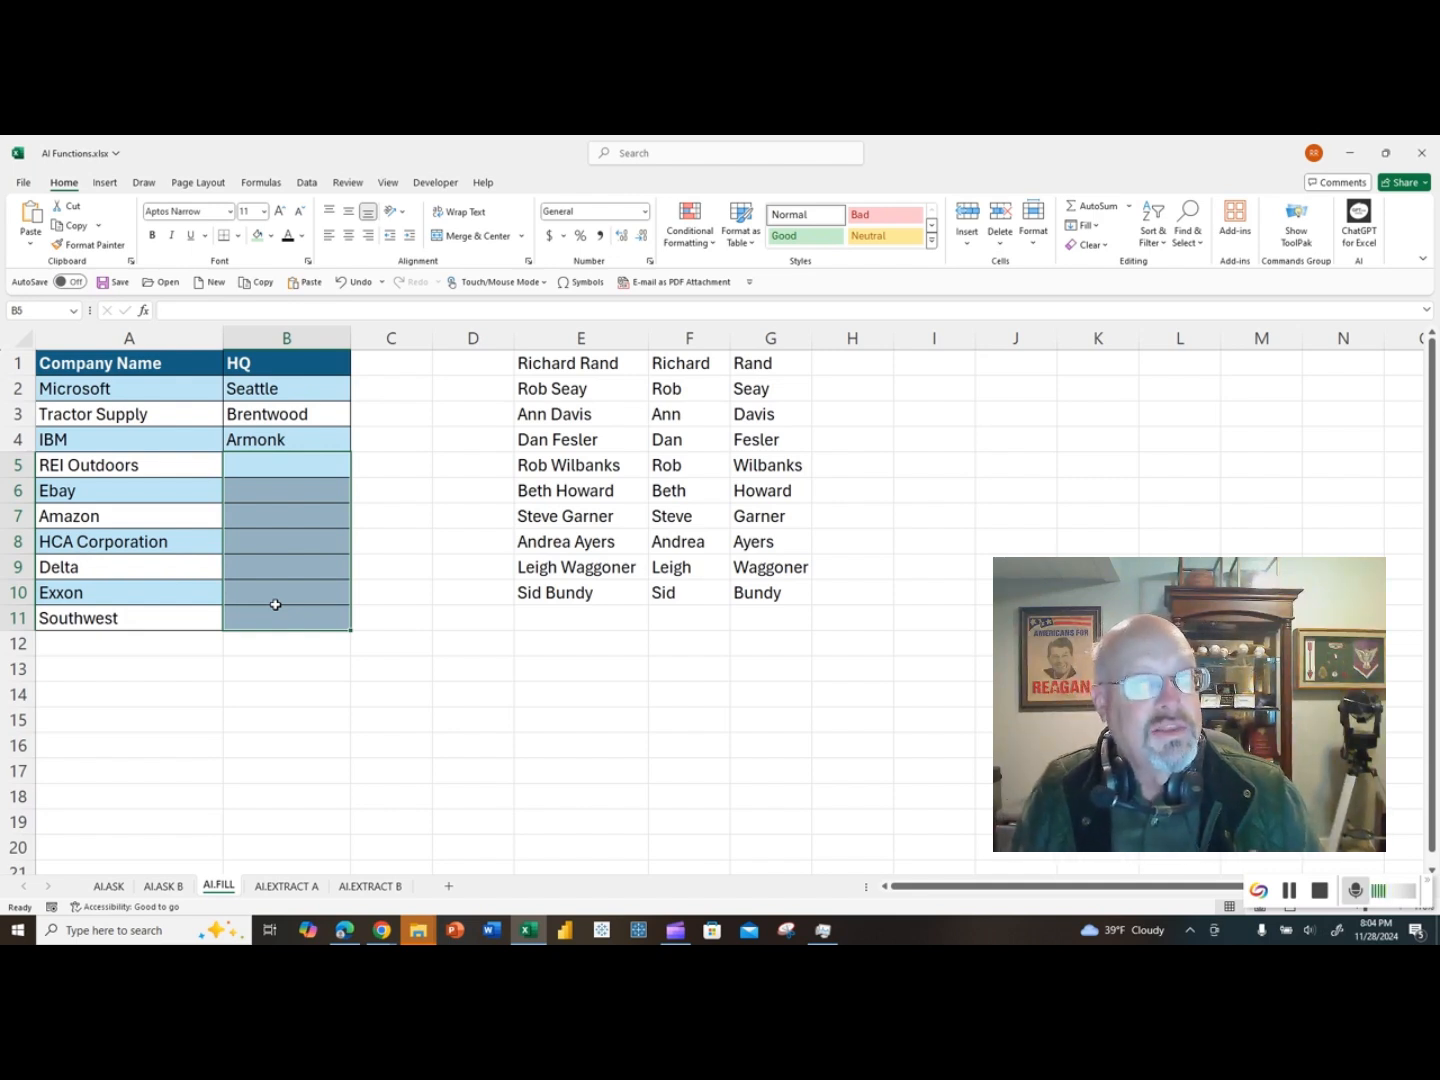
pyautogui.press('Up')
pyautogui.press('Down')
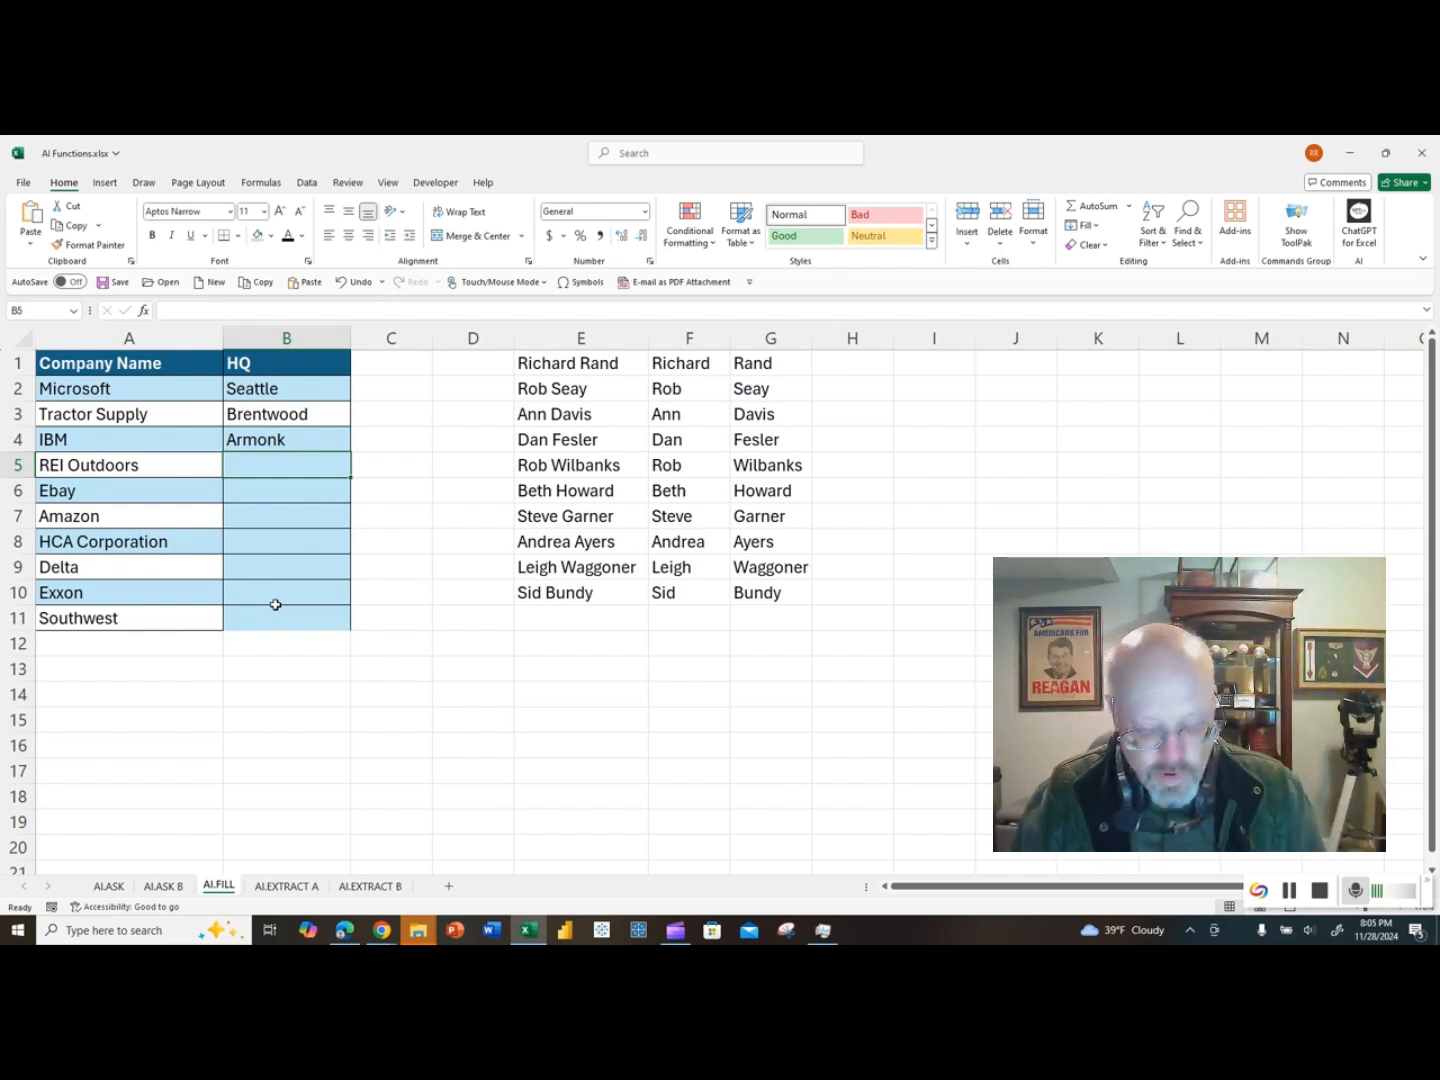
# Step: Enter an AI.FILL formula in B5 with the absolute range $A$1:$B$3 as the example and A5 as the partial argument
pyautogui.write('=')
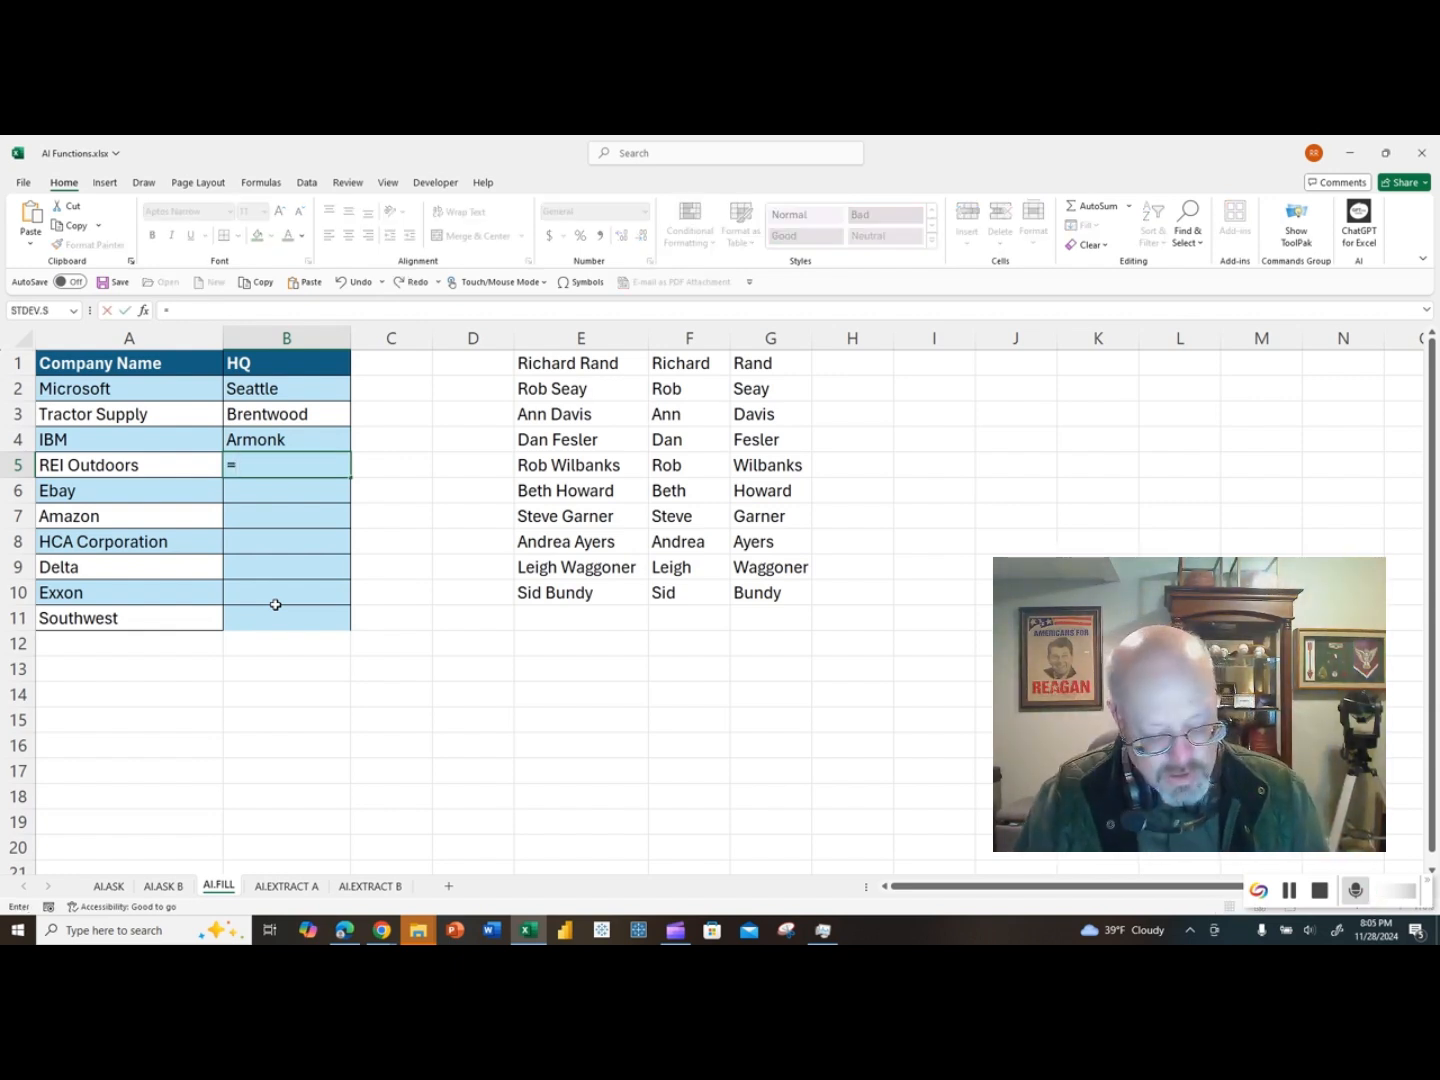
pyautogui.write('ai.f')
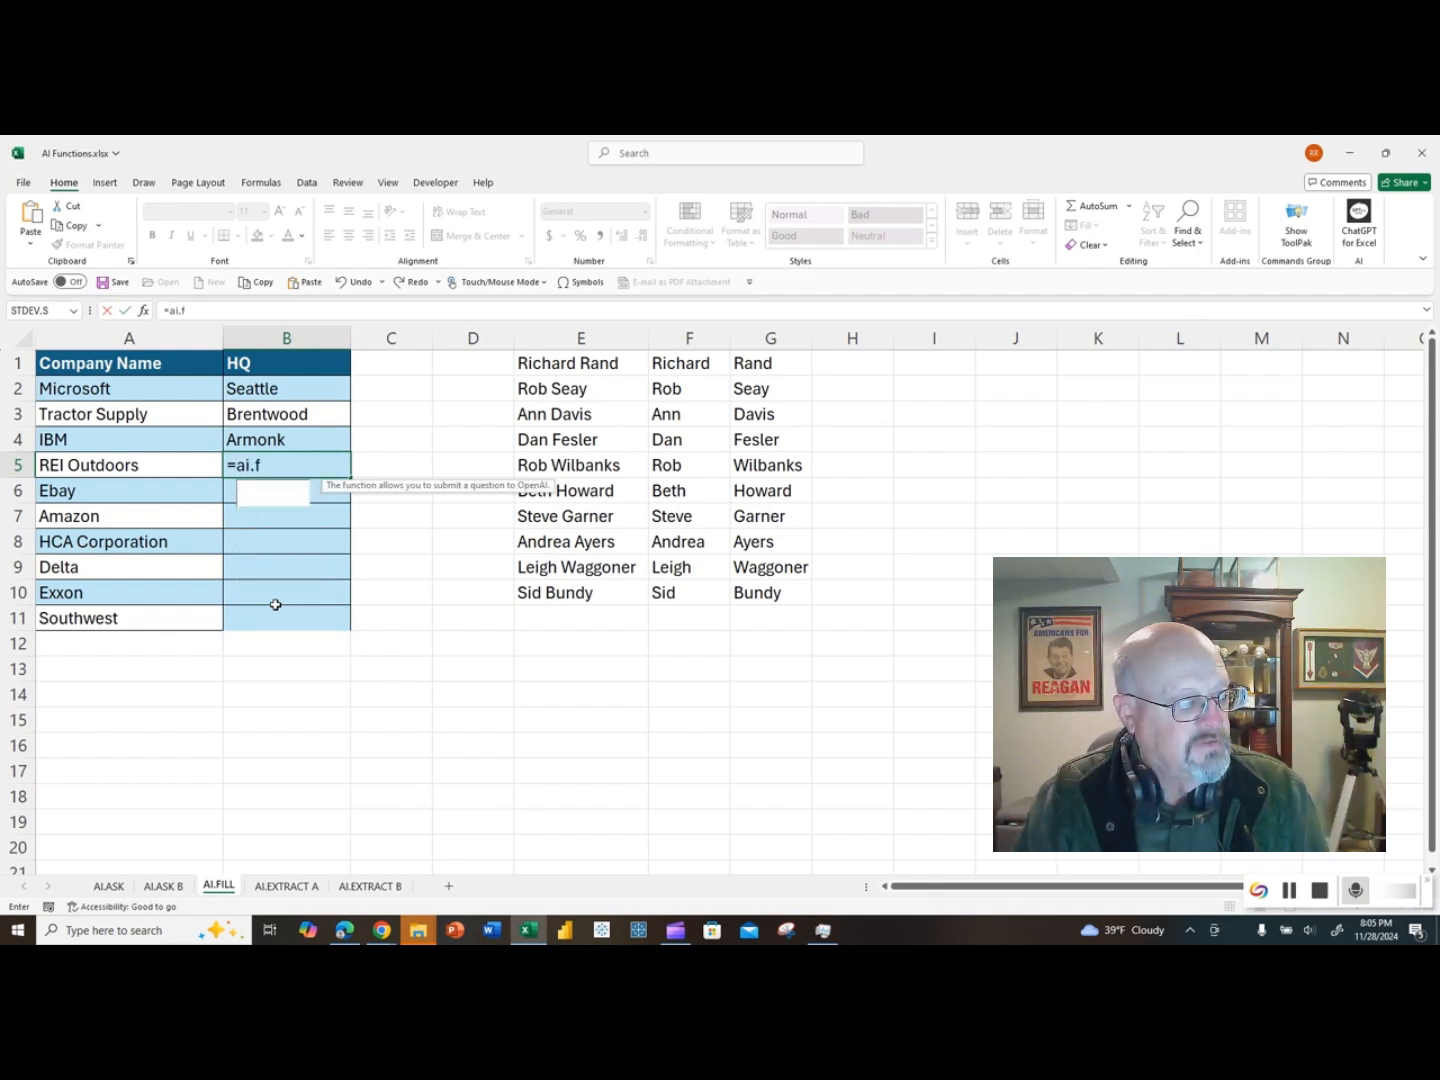
pyautogui.write('ill(')
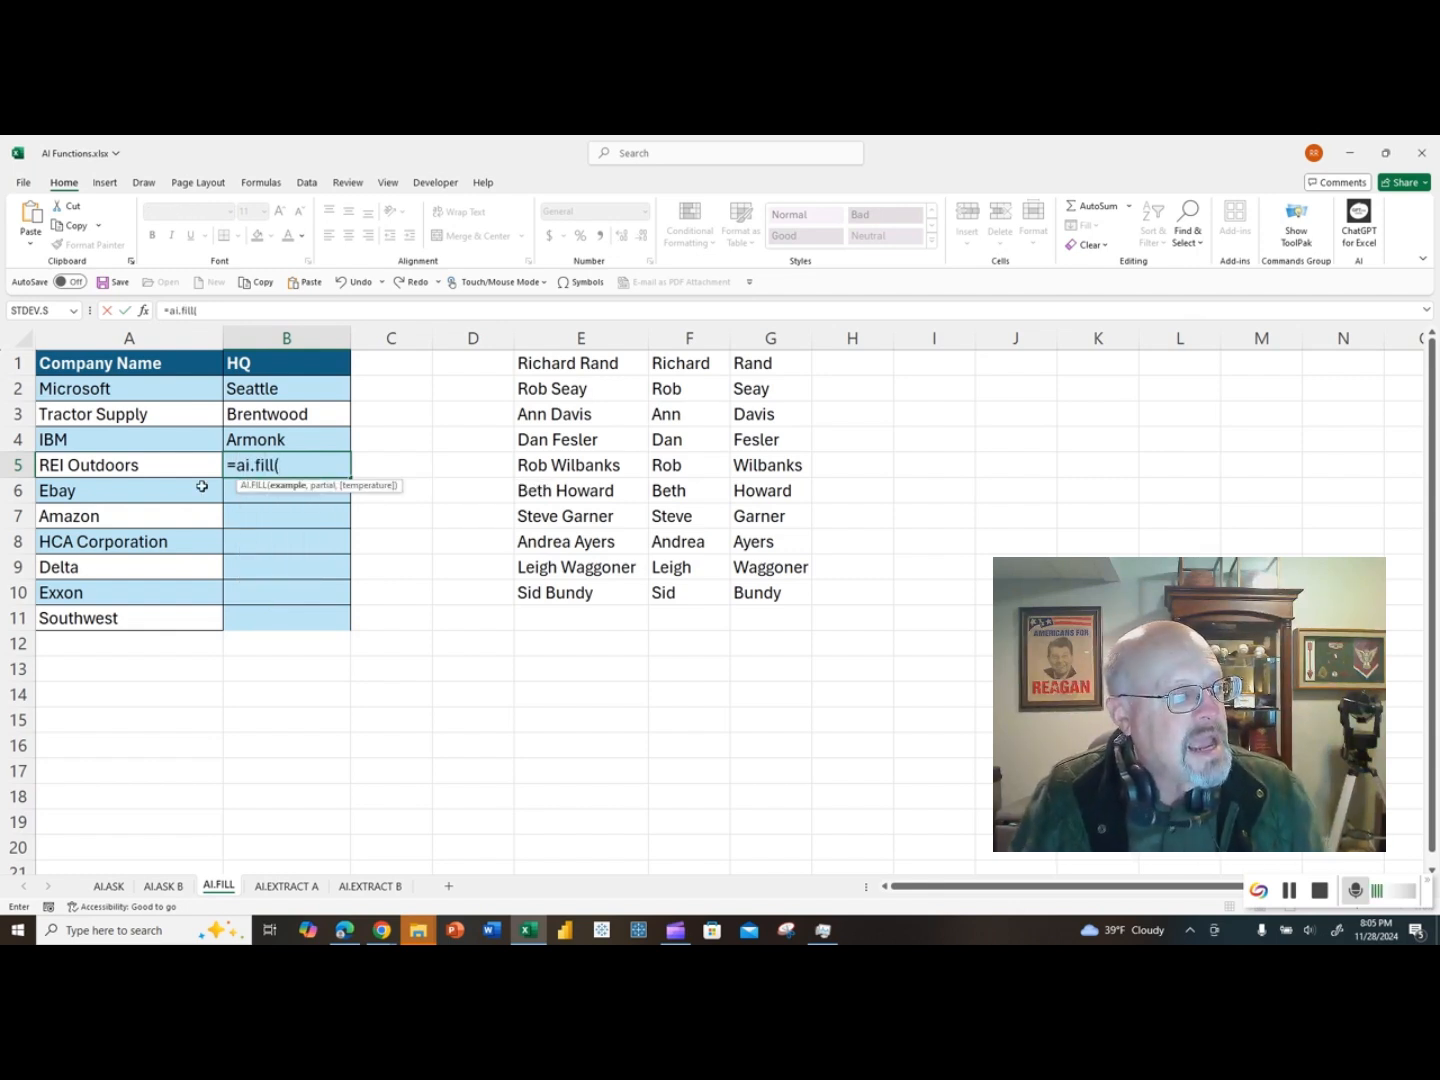
pyautogui.click(184, 365)
pyautogui.moveTo(185, 364); pyautogui.dragTo(248, 419)
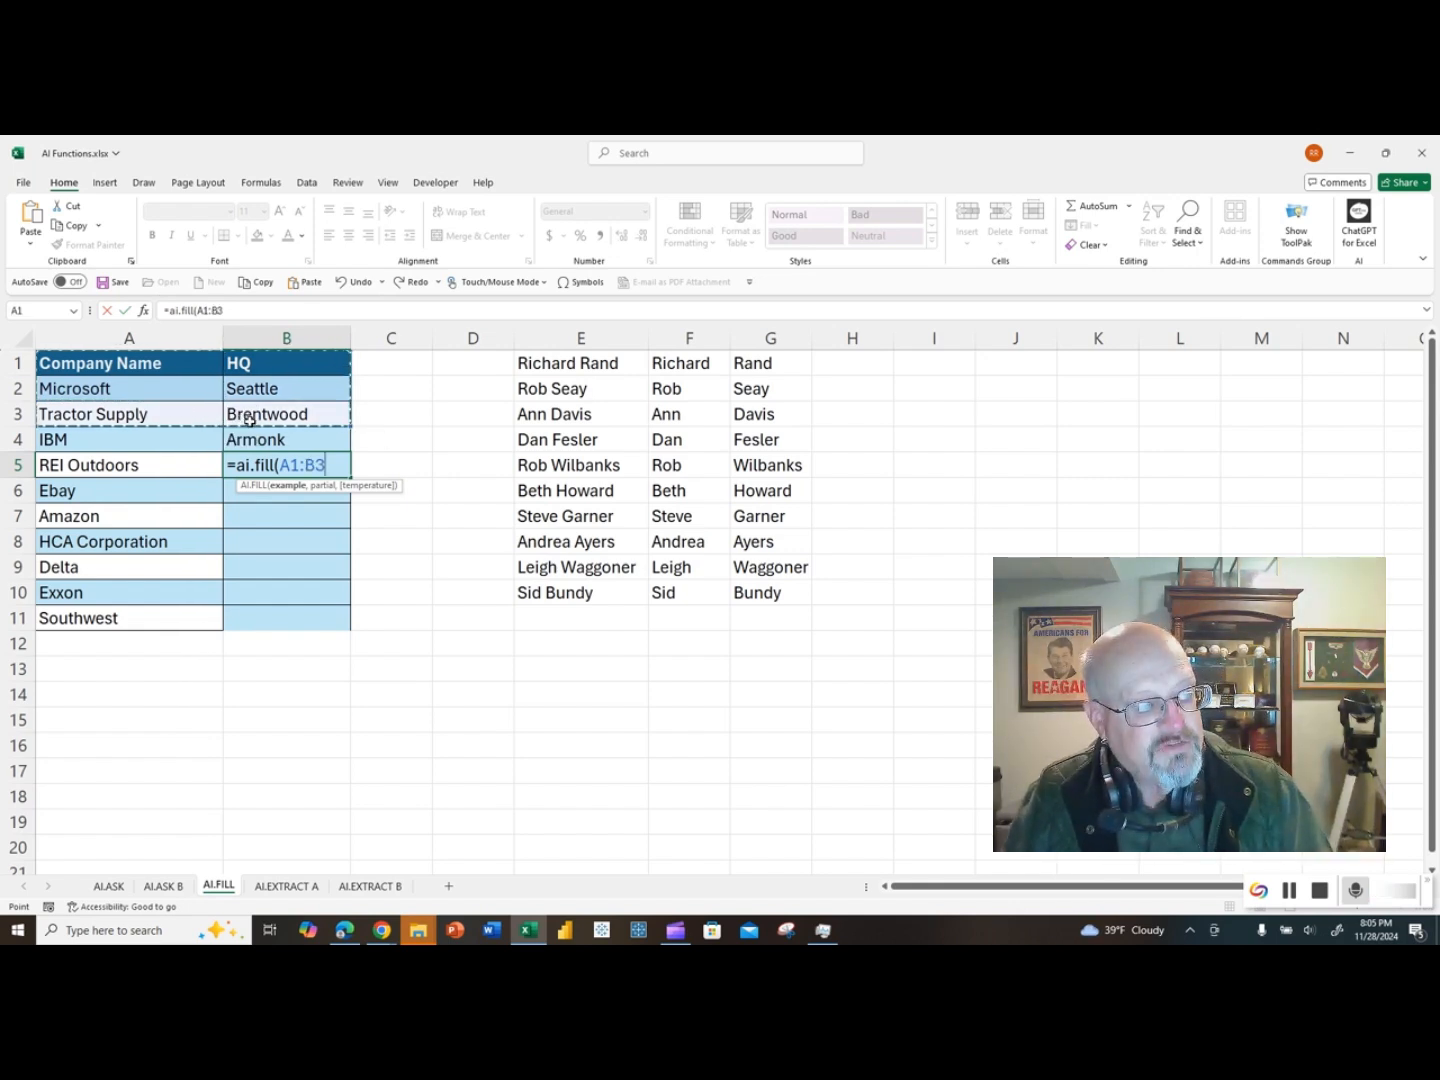
pyautogui.press('F4')
pyautogui.write(',')
pyautogui.click(149, 467)
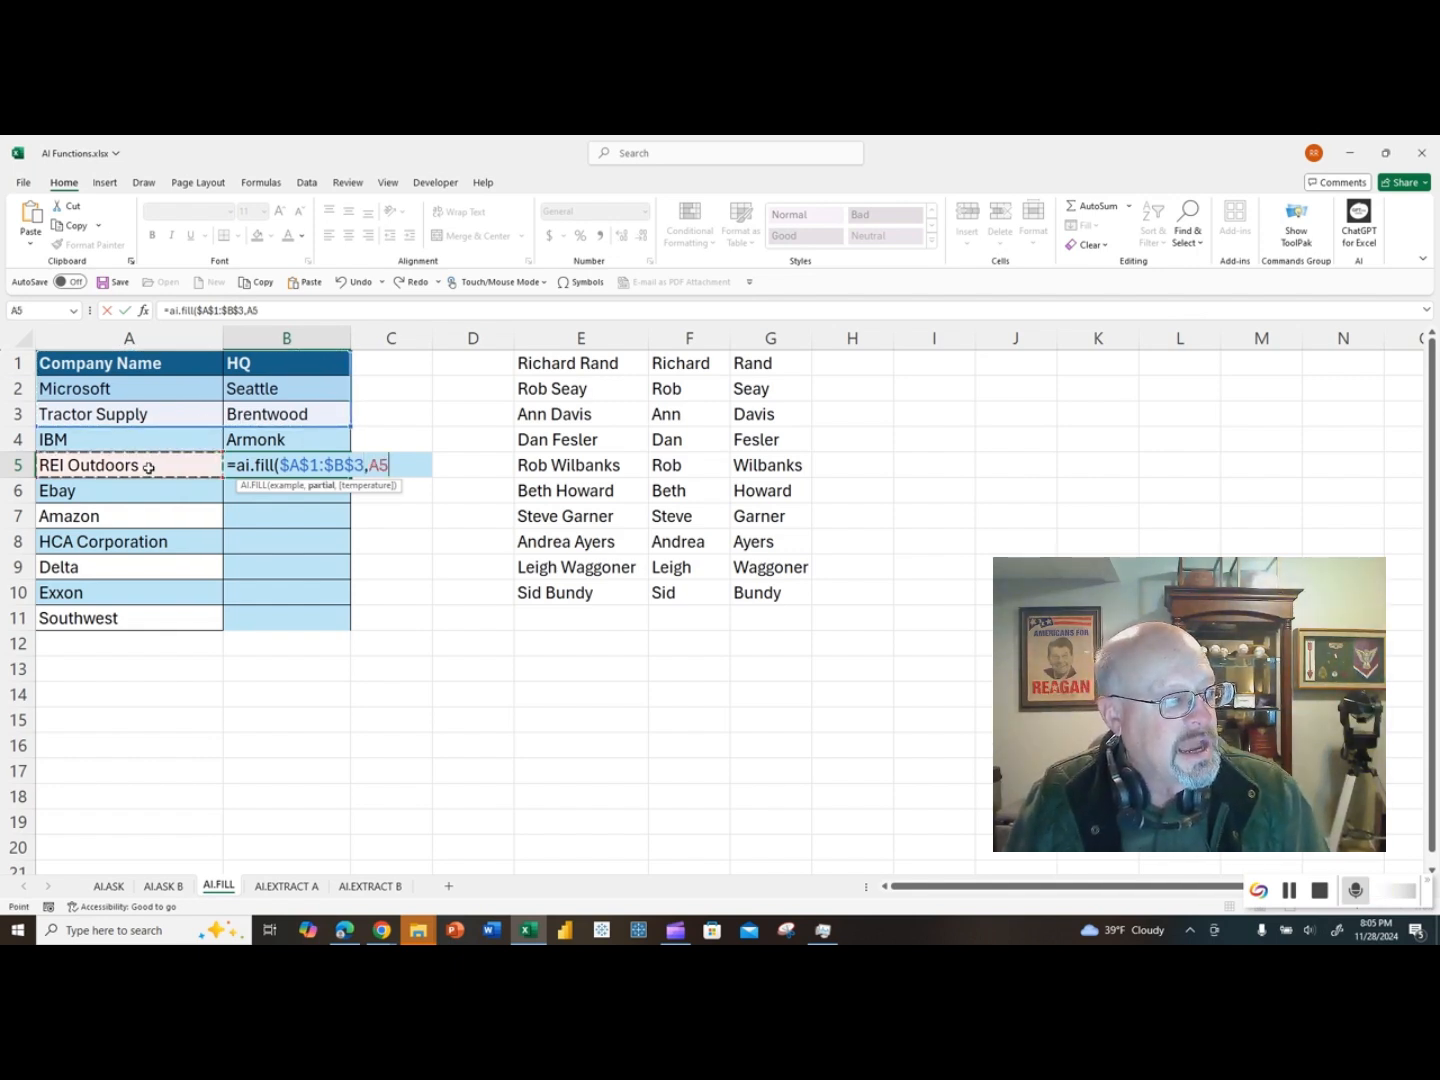
pyautogui.press('Return')
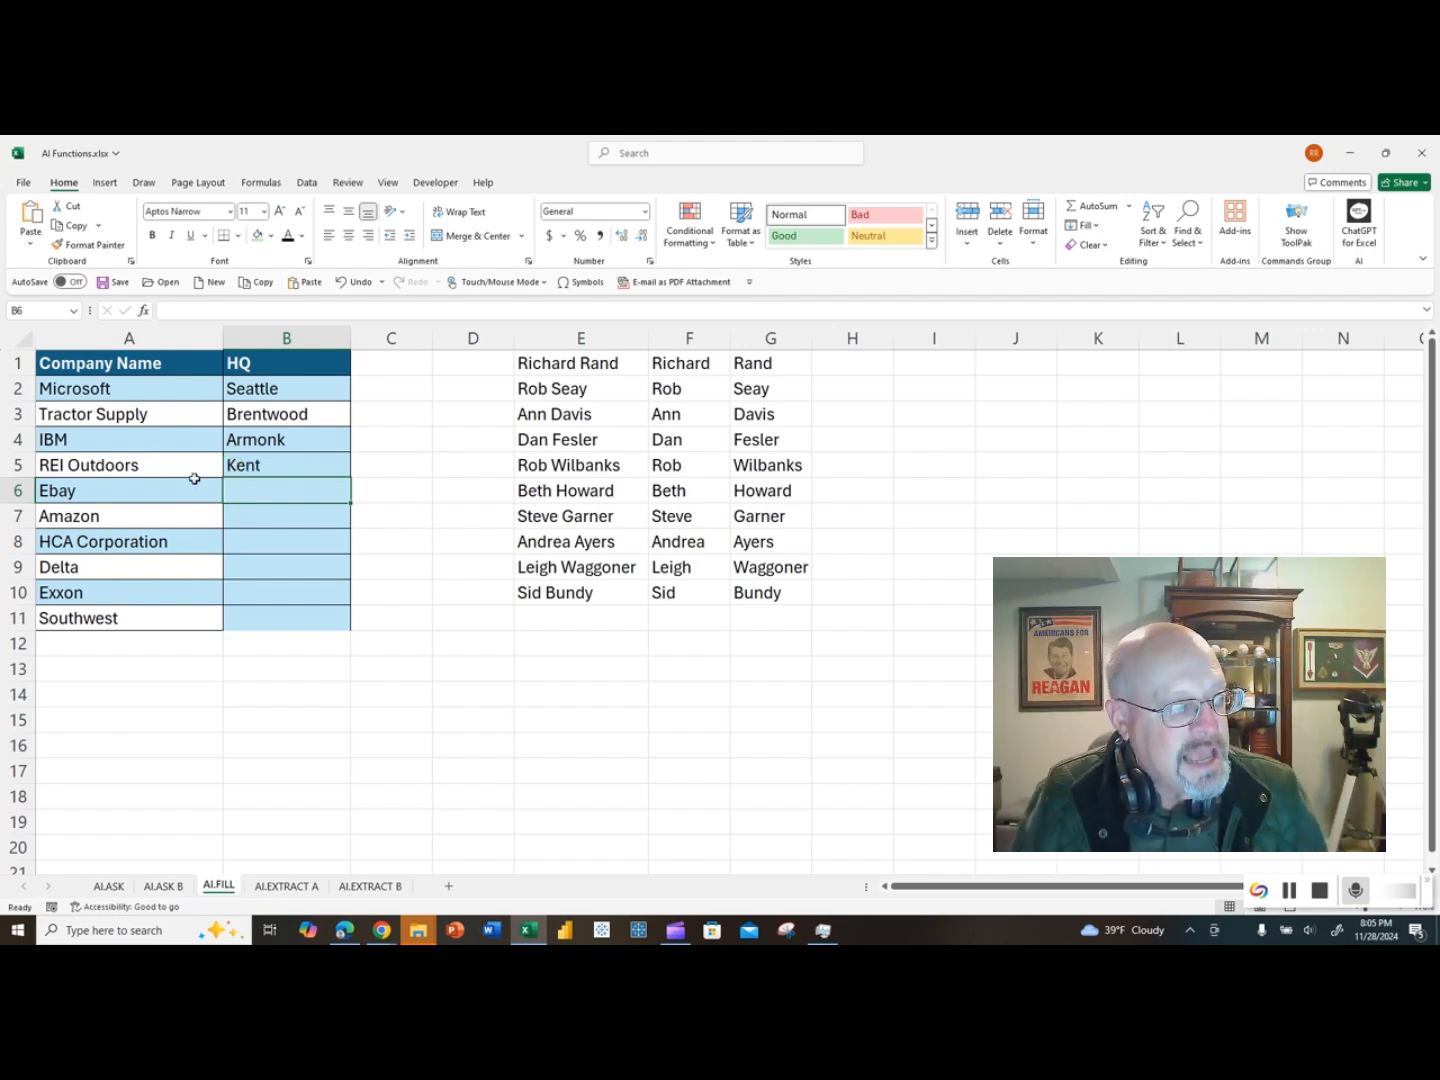
# Step: Copy the AI.FILL formula from B5 down to B11, and refill B7 from the formula in B6
pyautogui.click(282, 466)
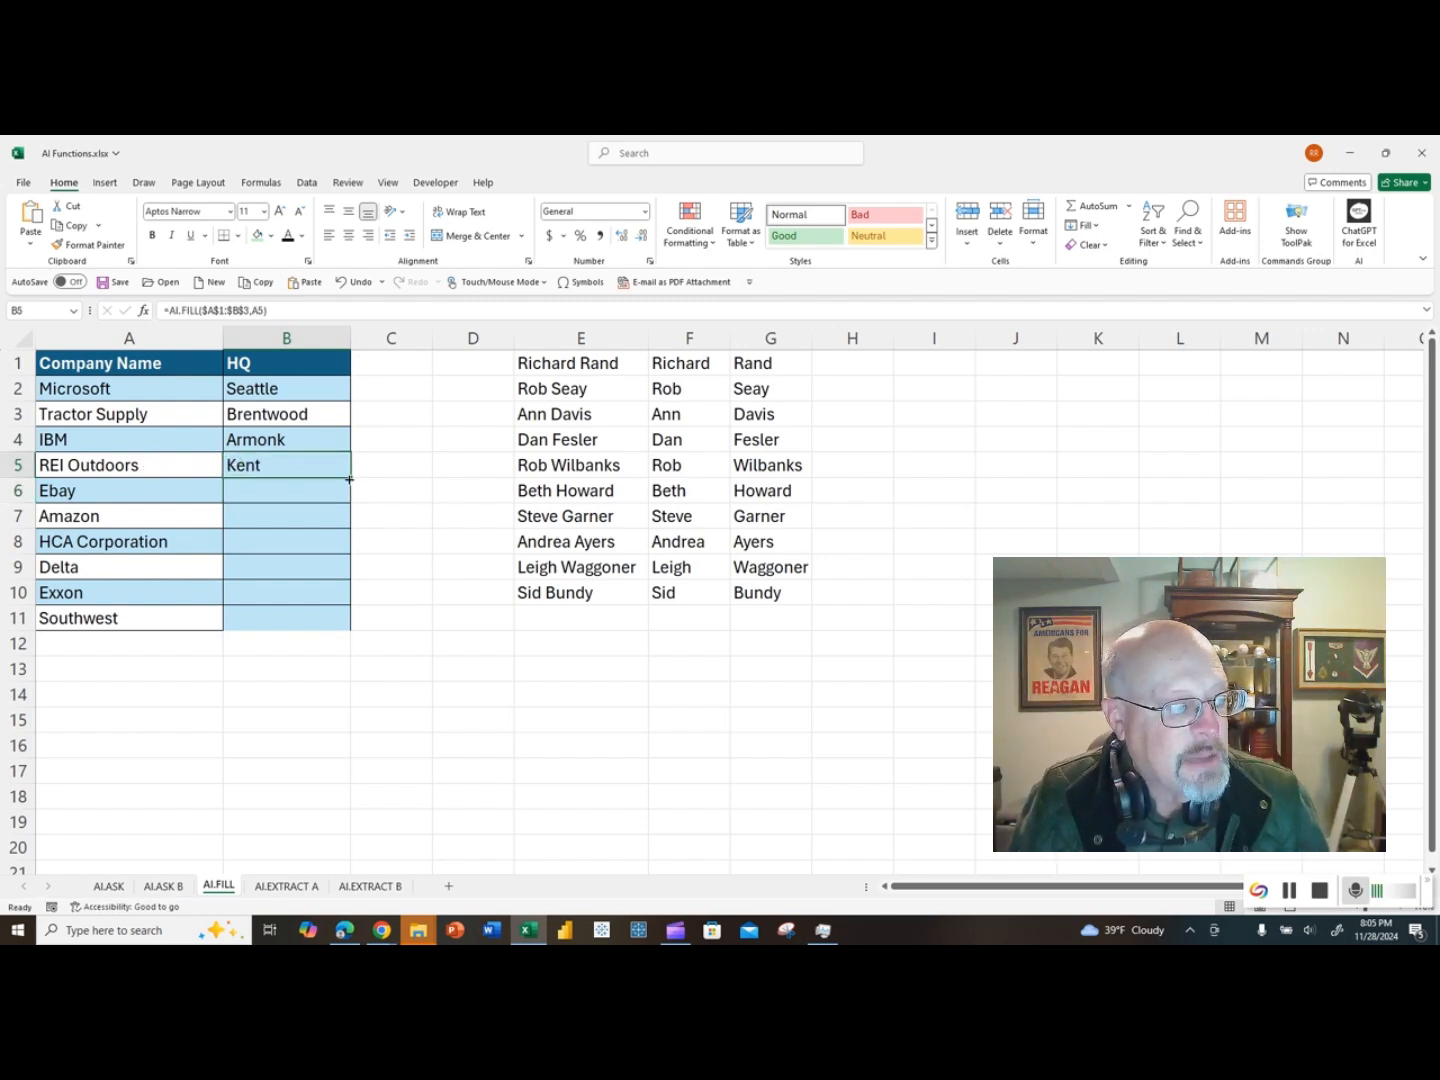
pyautogui.moveTo(348, 479); pyautogui.dragTo(349, 626)
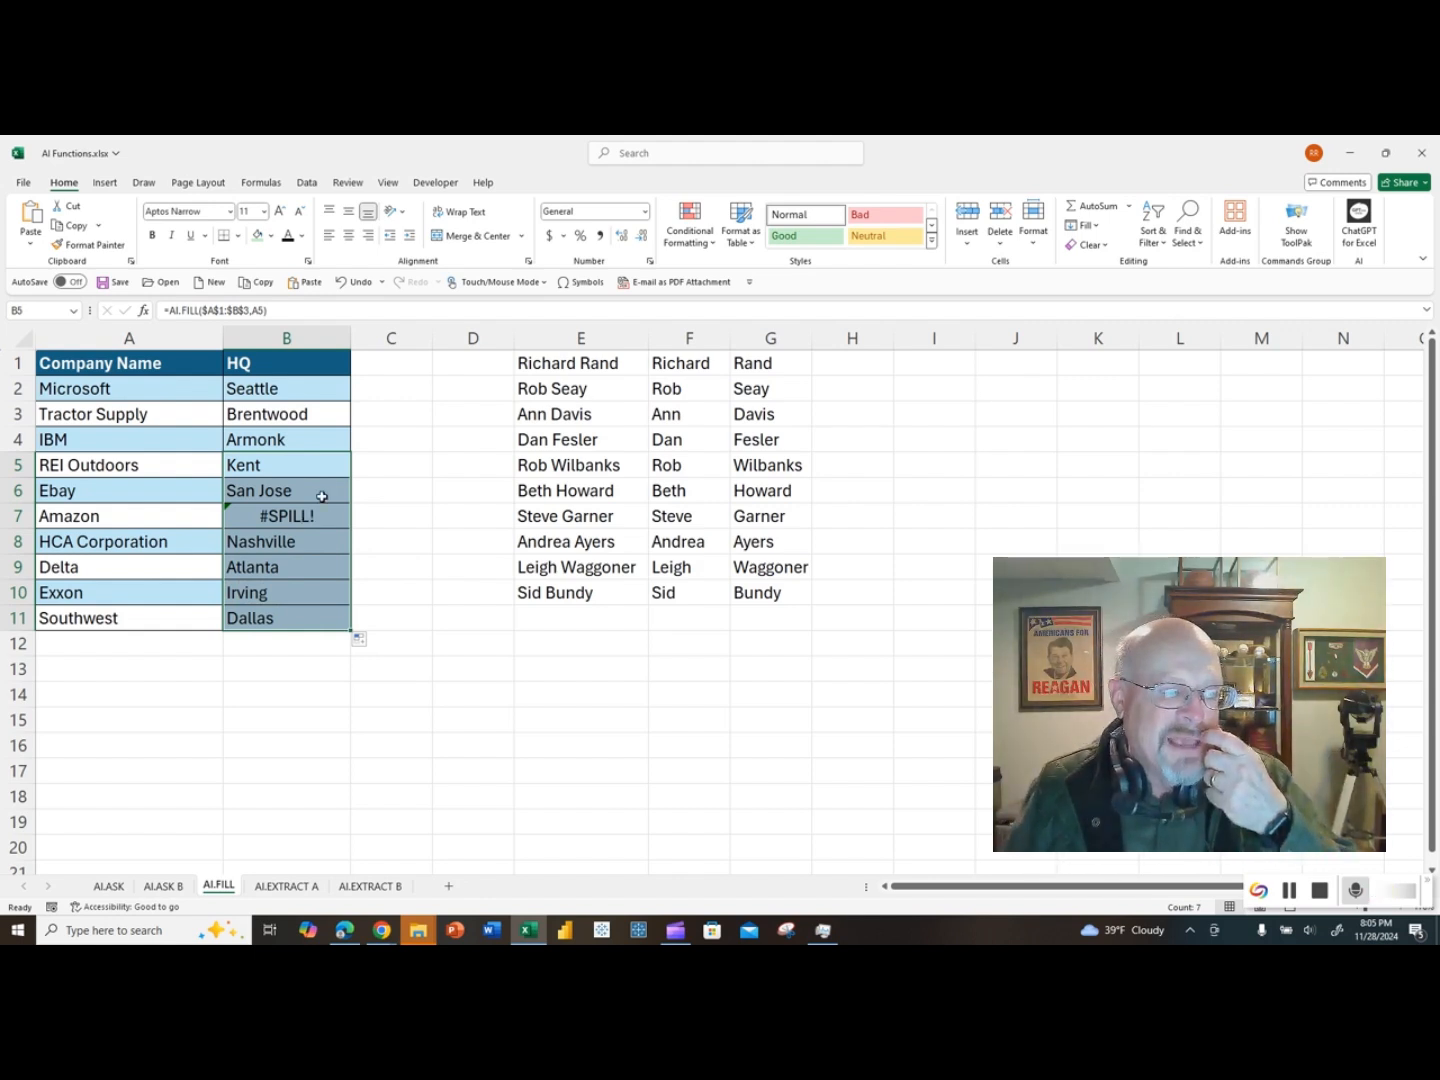
pyautogui.click(316, 519)
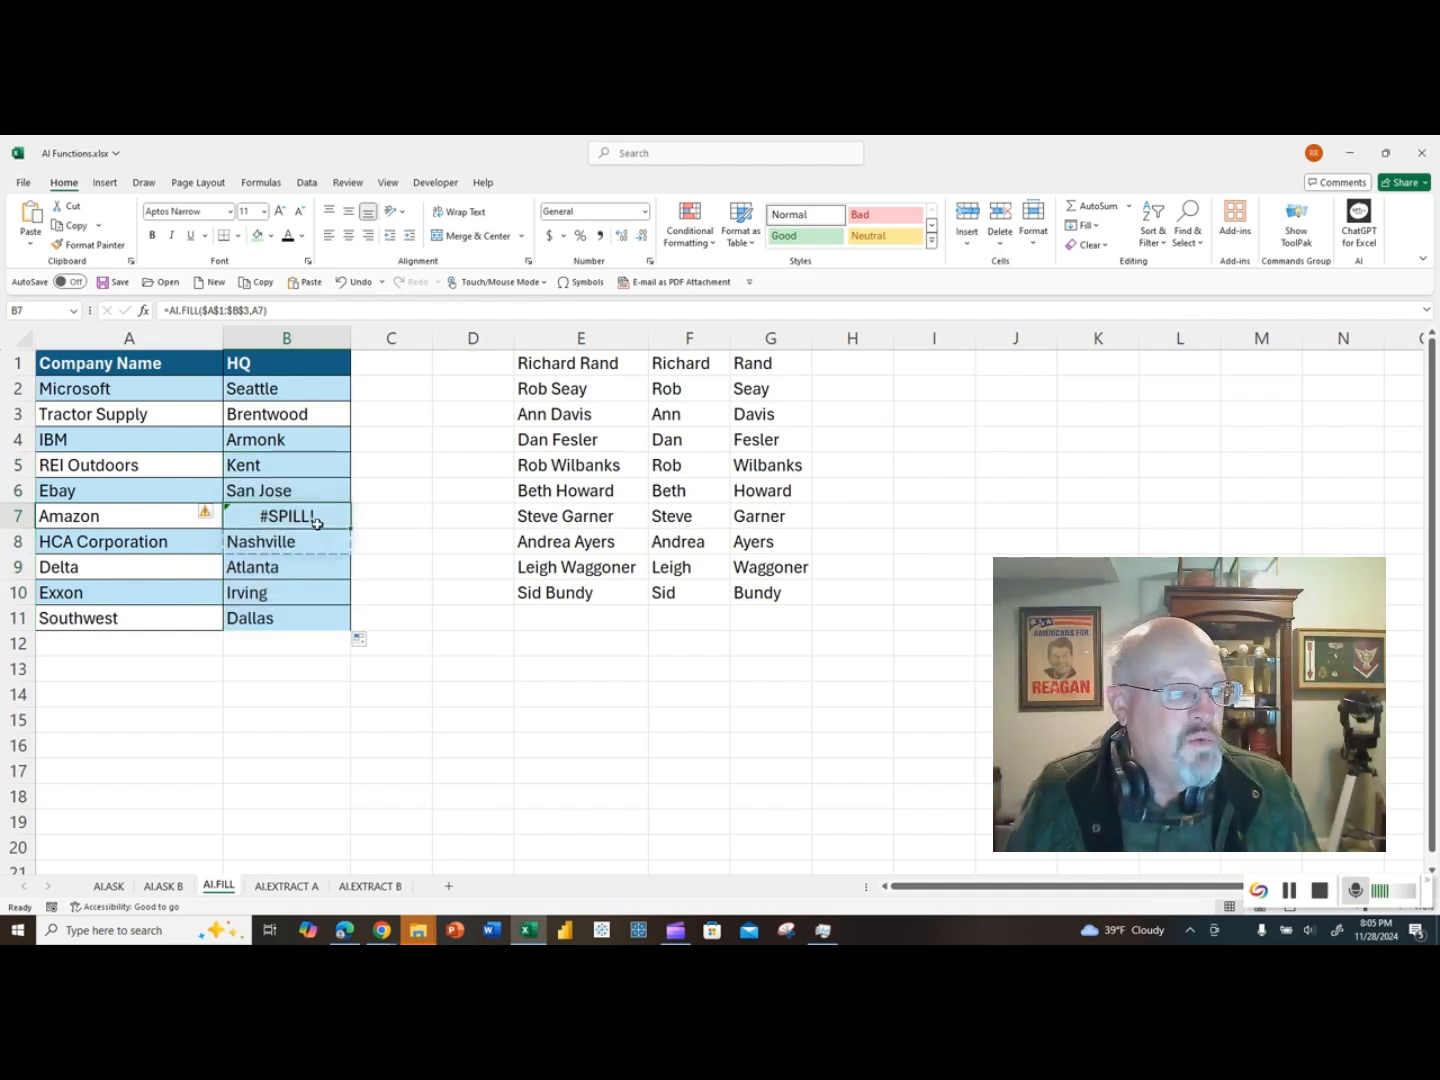
pyautogui.click(317, 498)
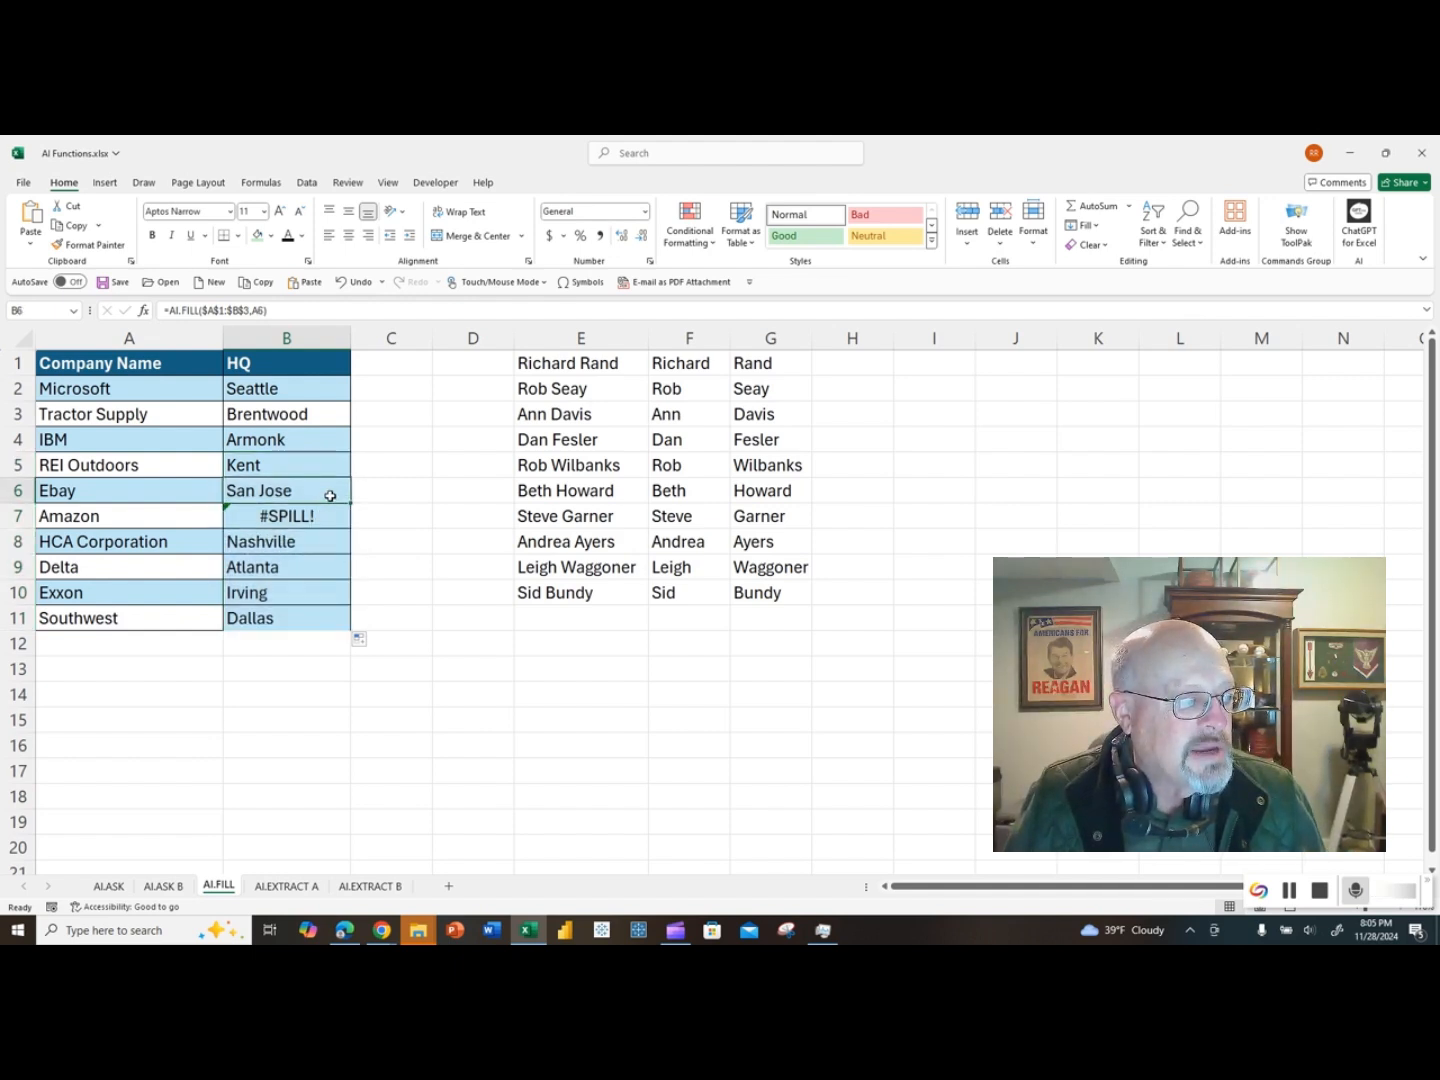
pyautogui.moveTo(350, 503); pyautogui.dragTo(350, 522)
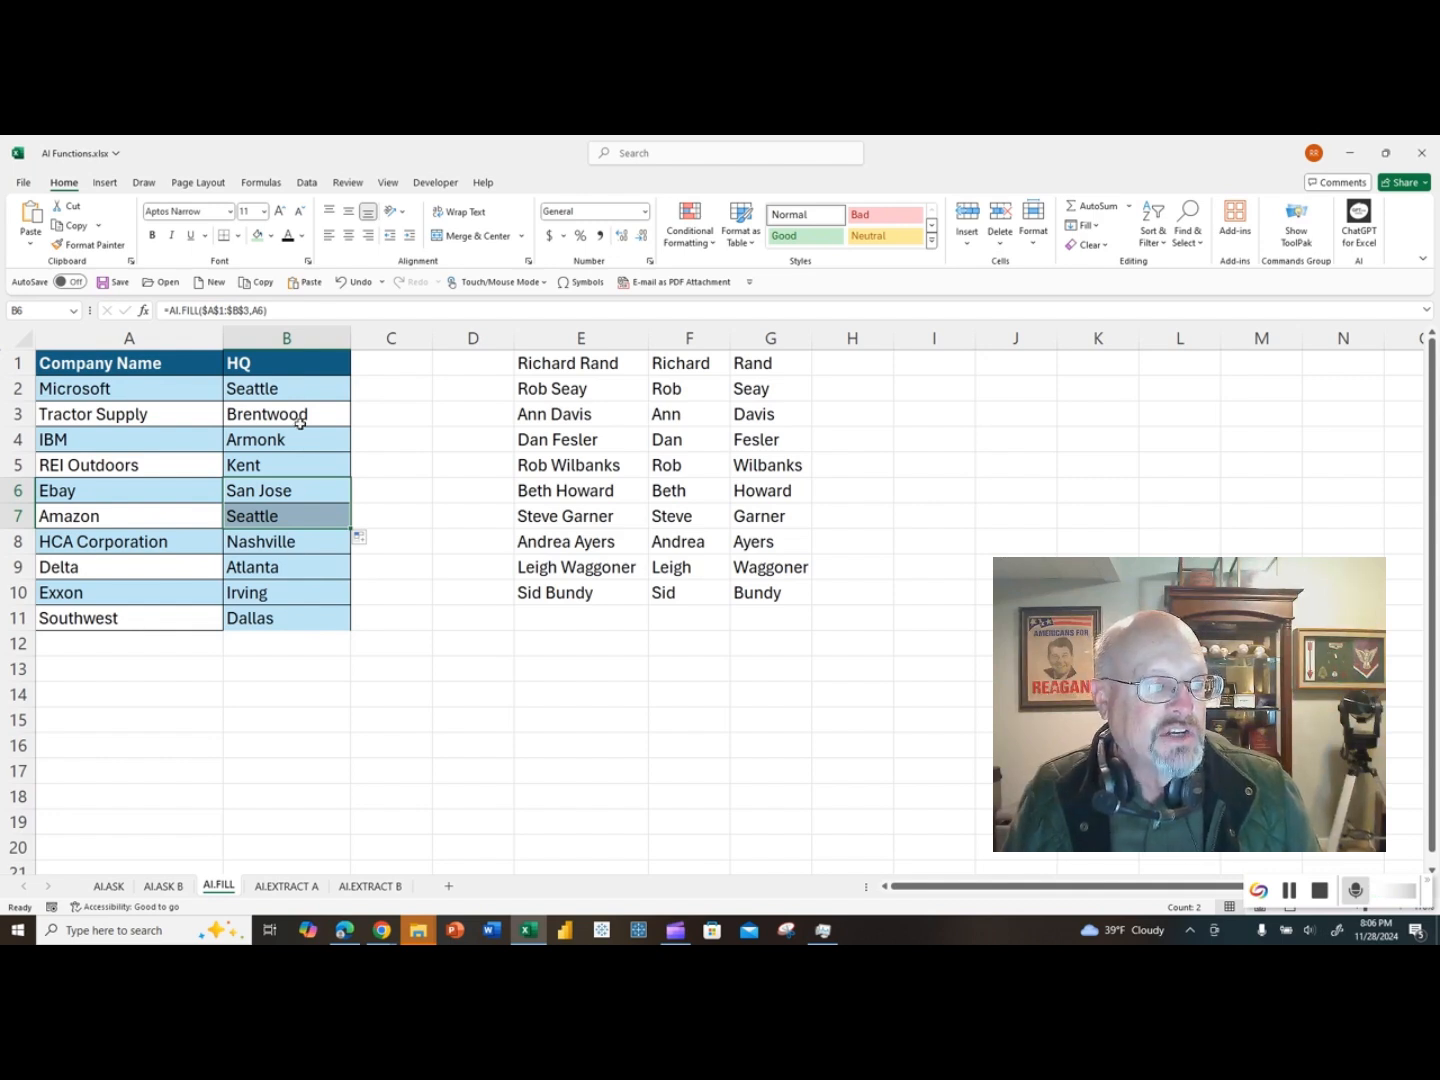
# Step: On the AI.EXTRACT A sheet, enter an AI.EXTRACT formula in B2 with A2 as the value and First Name as the extract argument
pyautogui.click(284, 886)
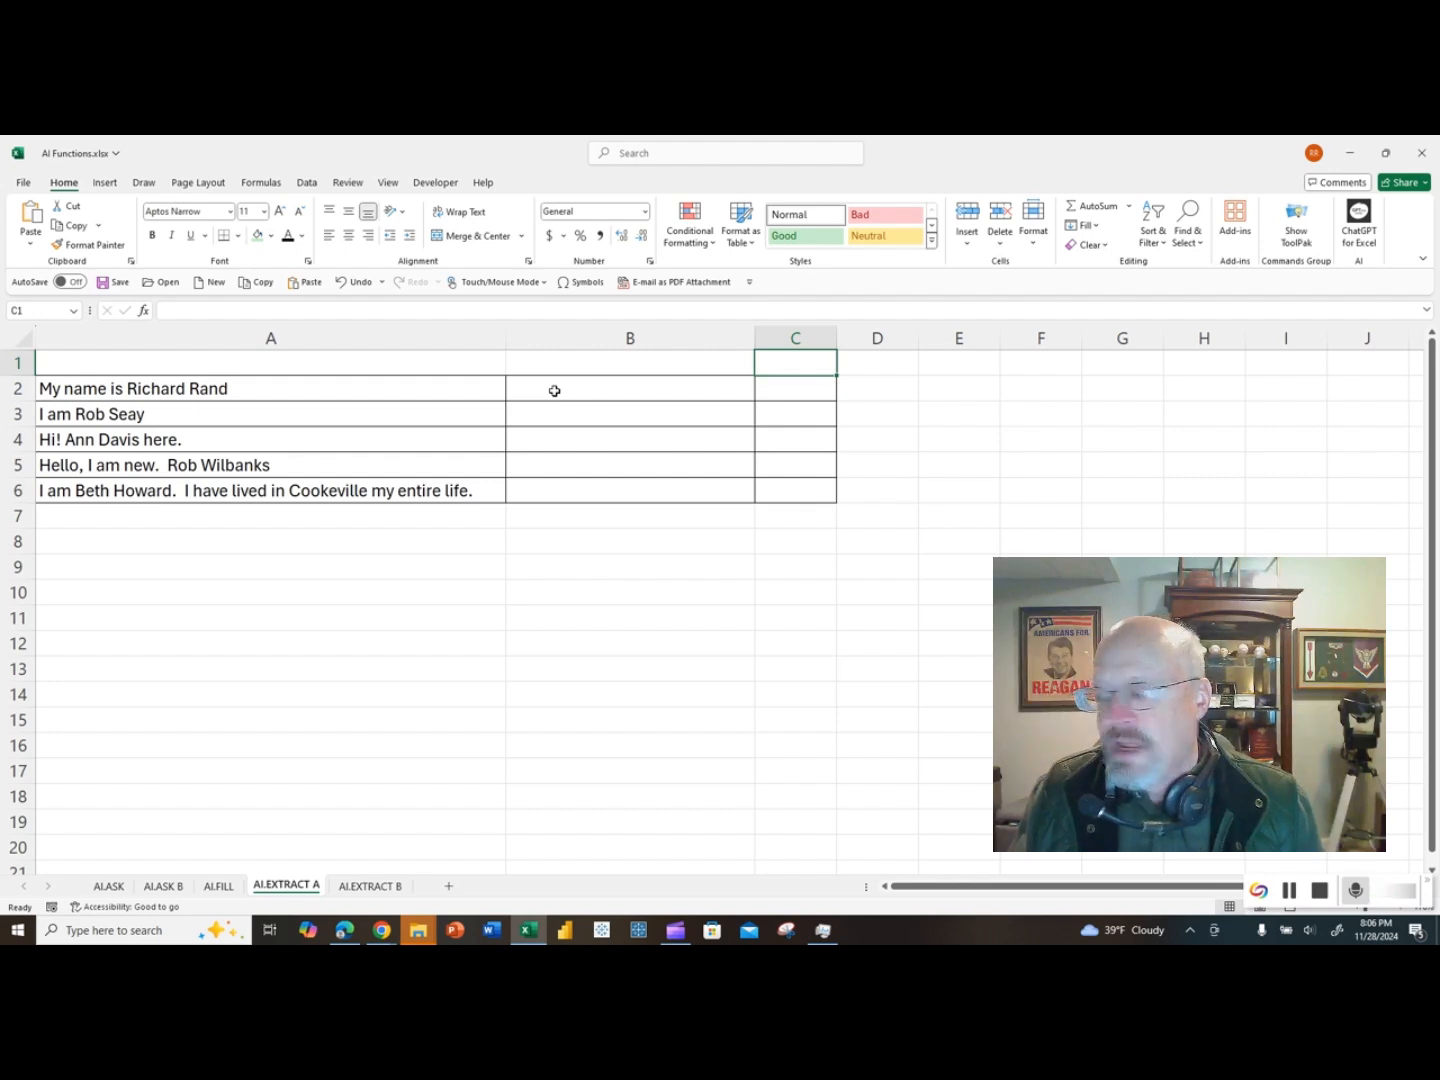
pyautogui.click(553, 391)
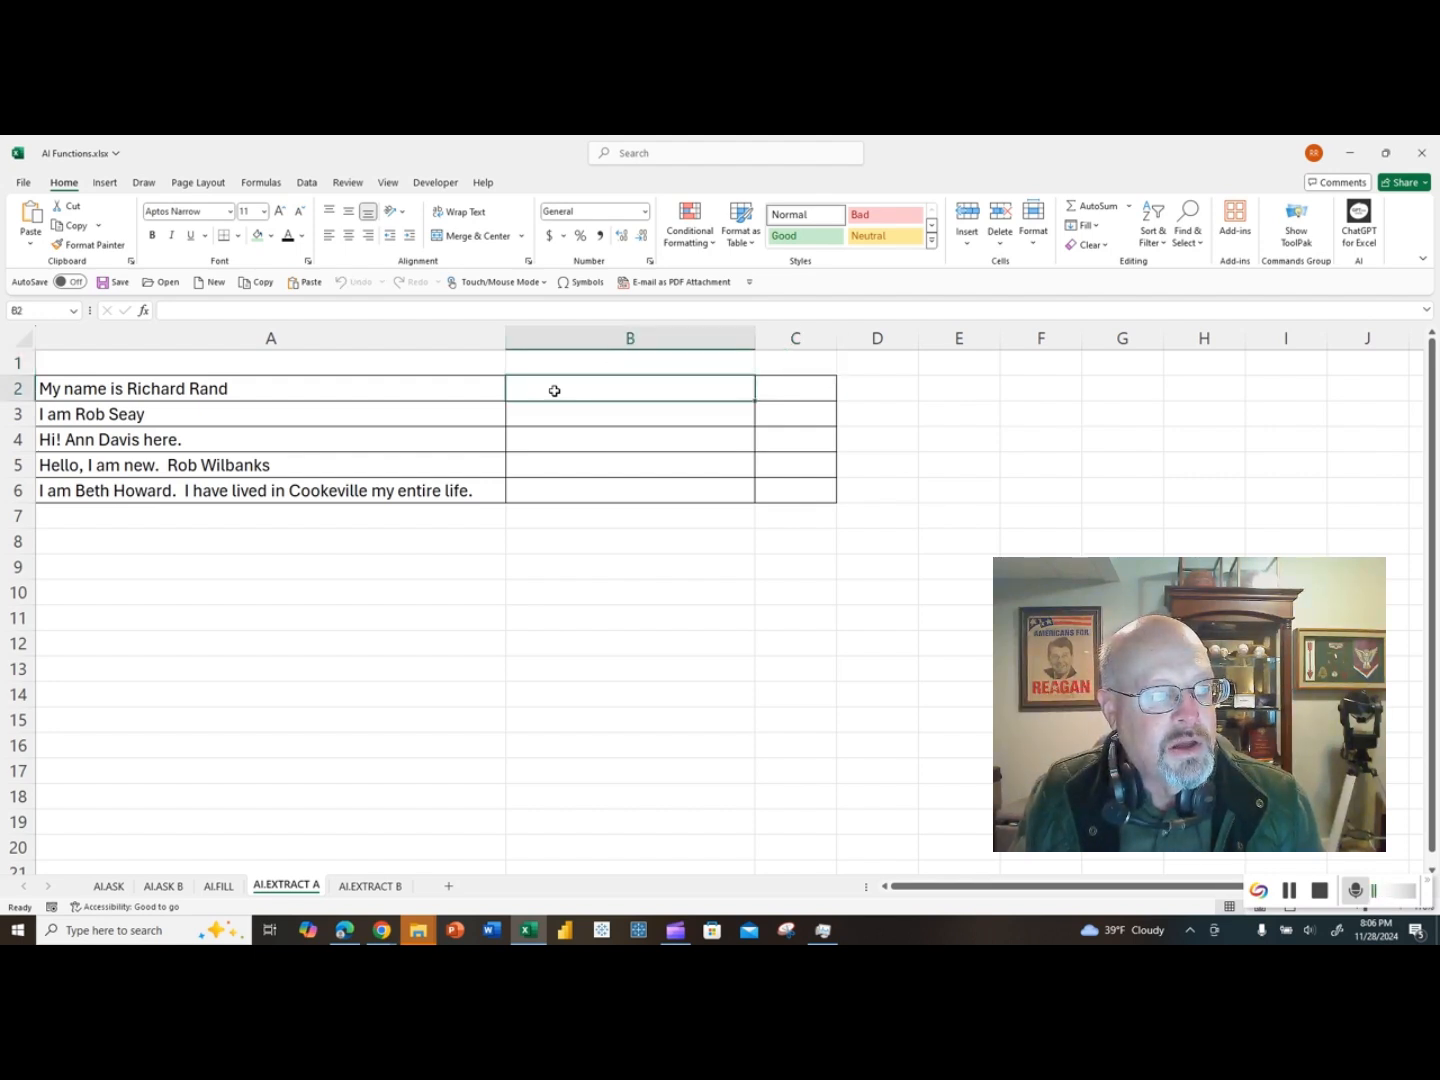
pyautogui.write('=')
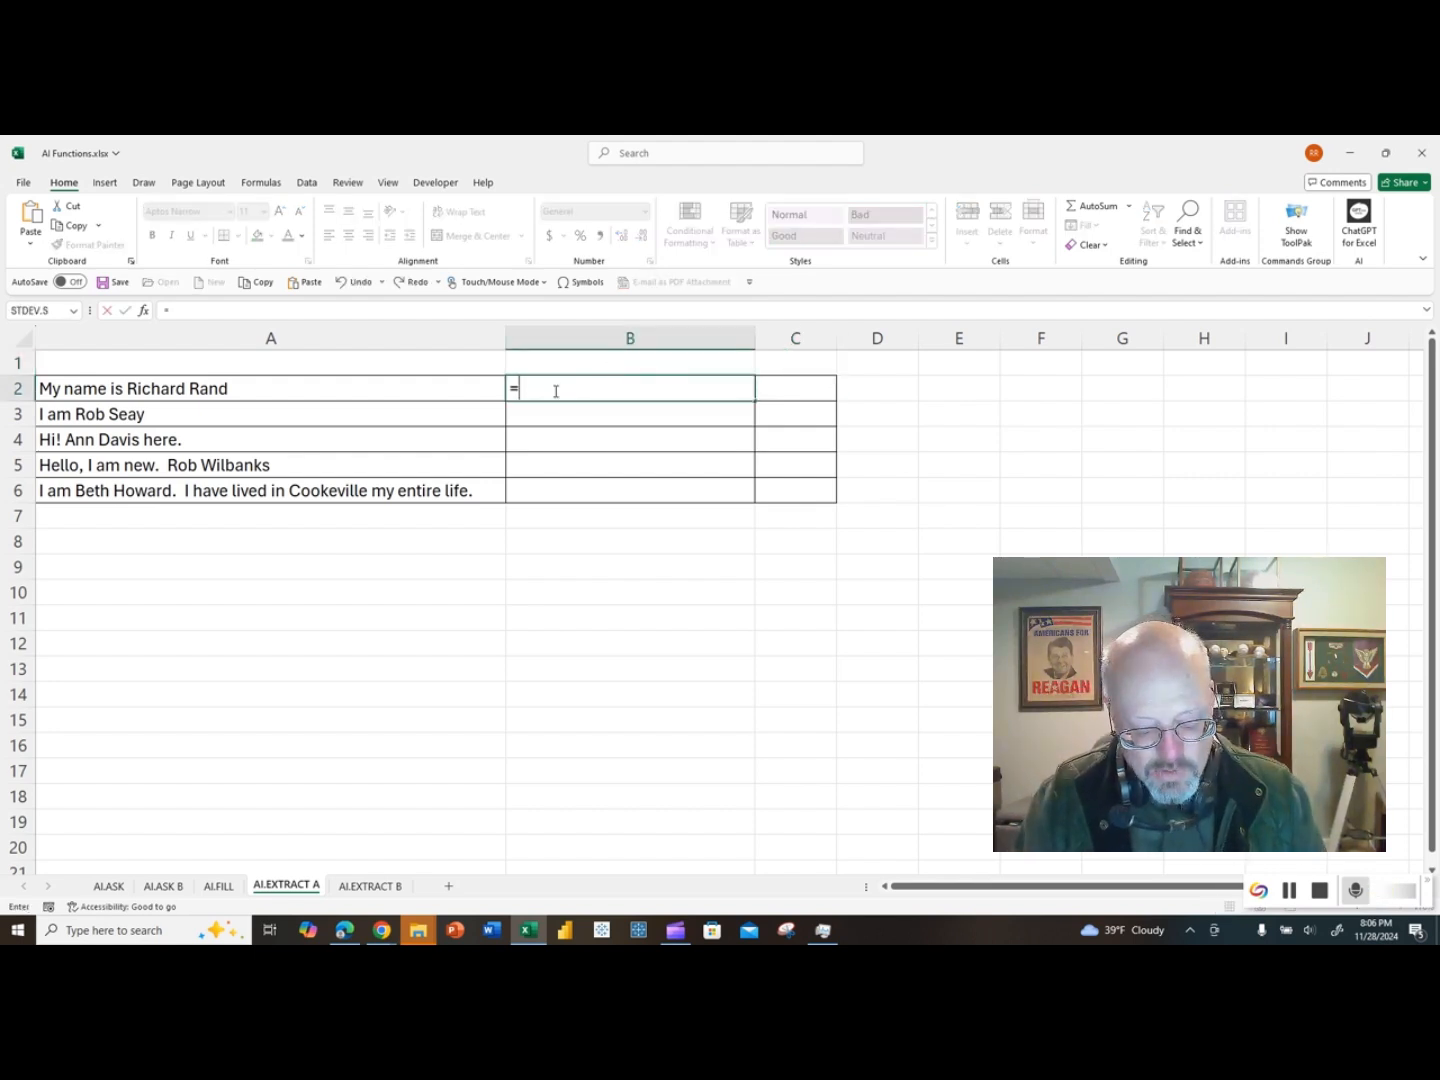
pyautogui.write('ai.extract')
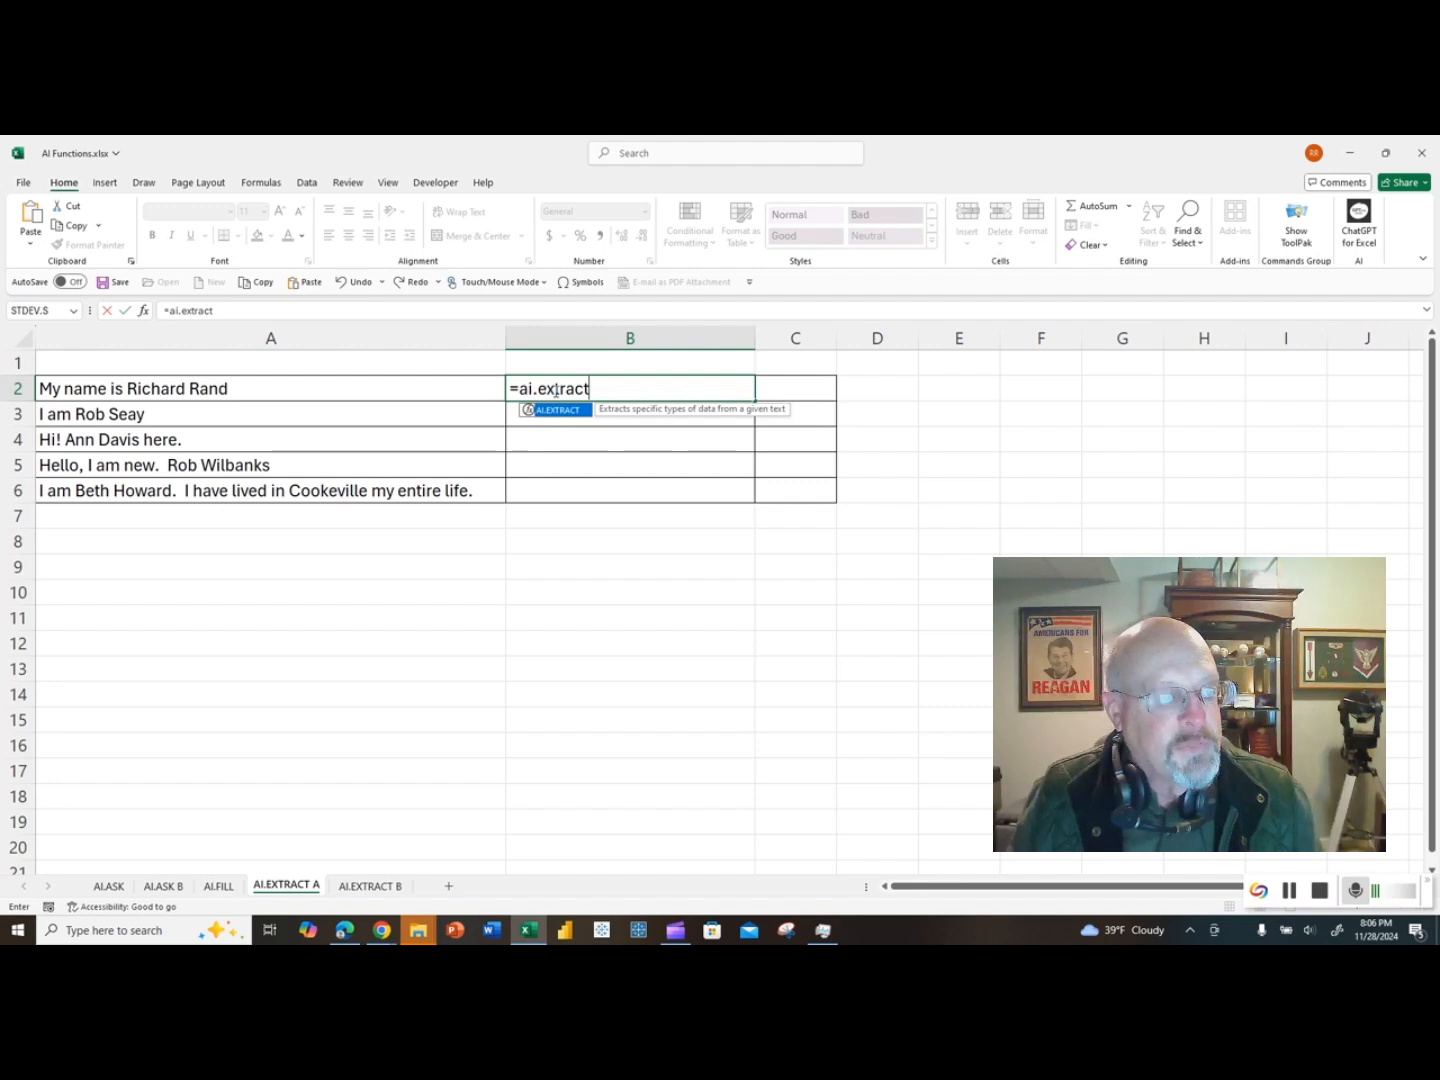
pyautogui.hotkey('ctrl', 'a')
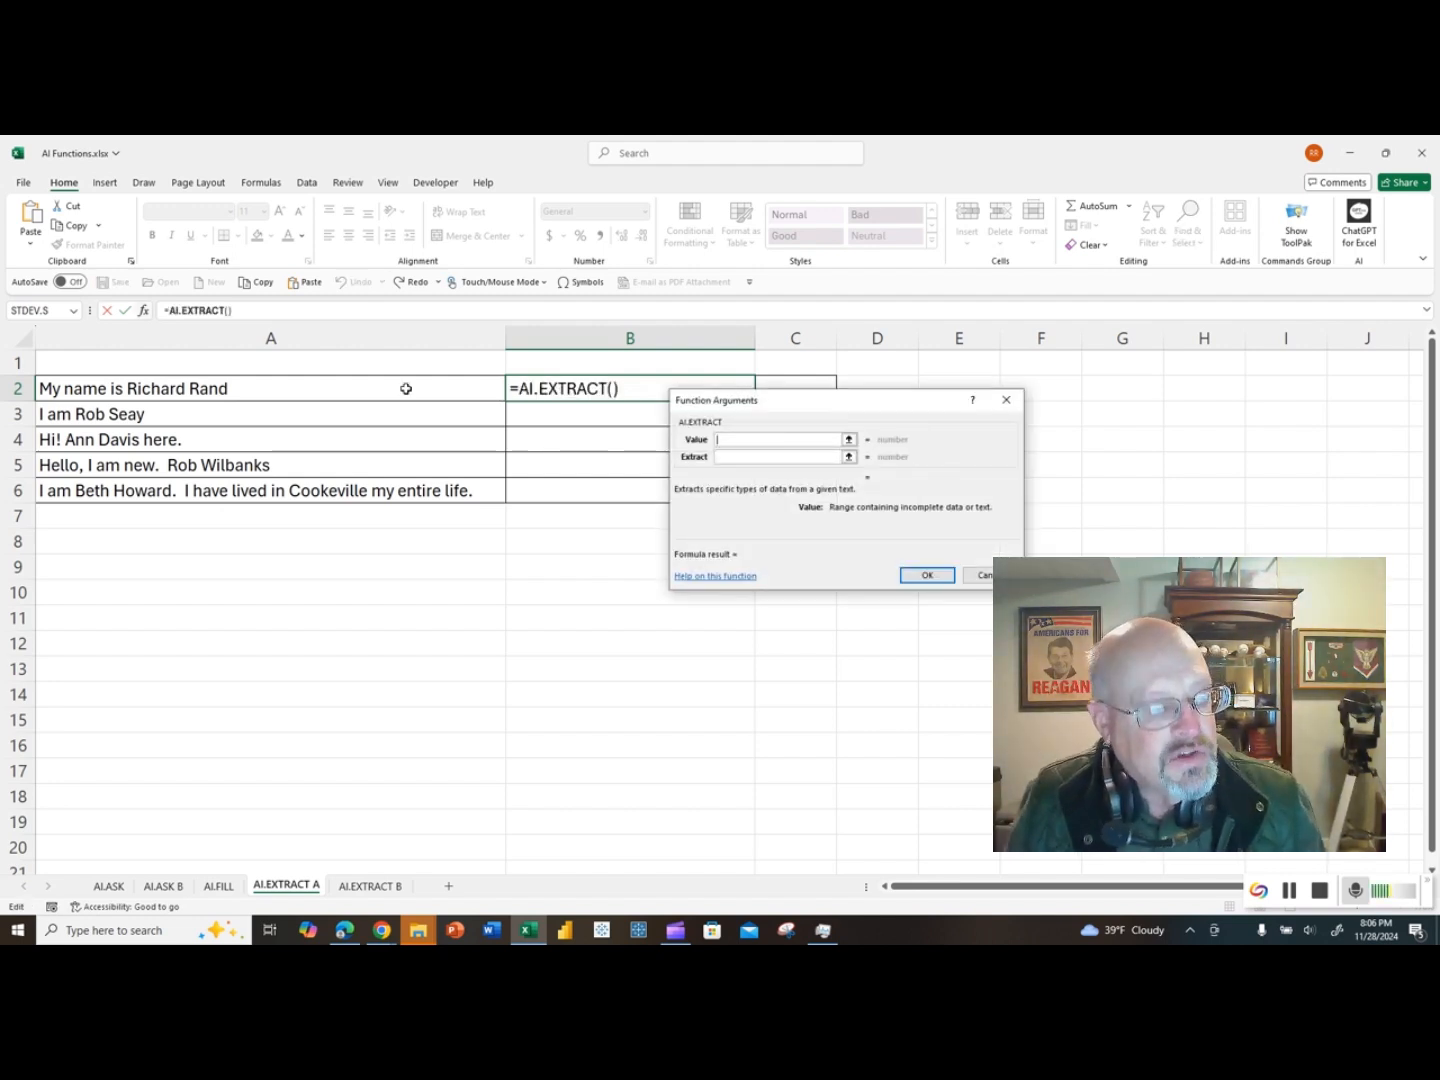
pyautogui.click(152, 390)
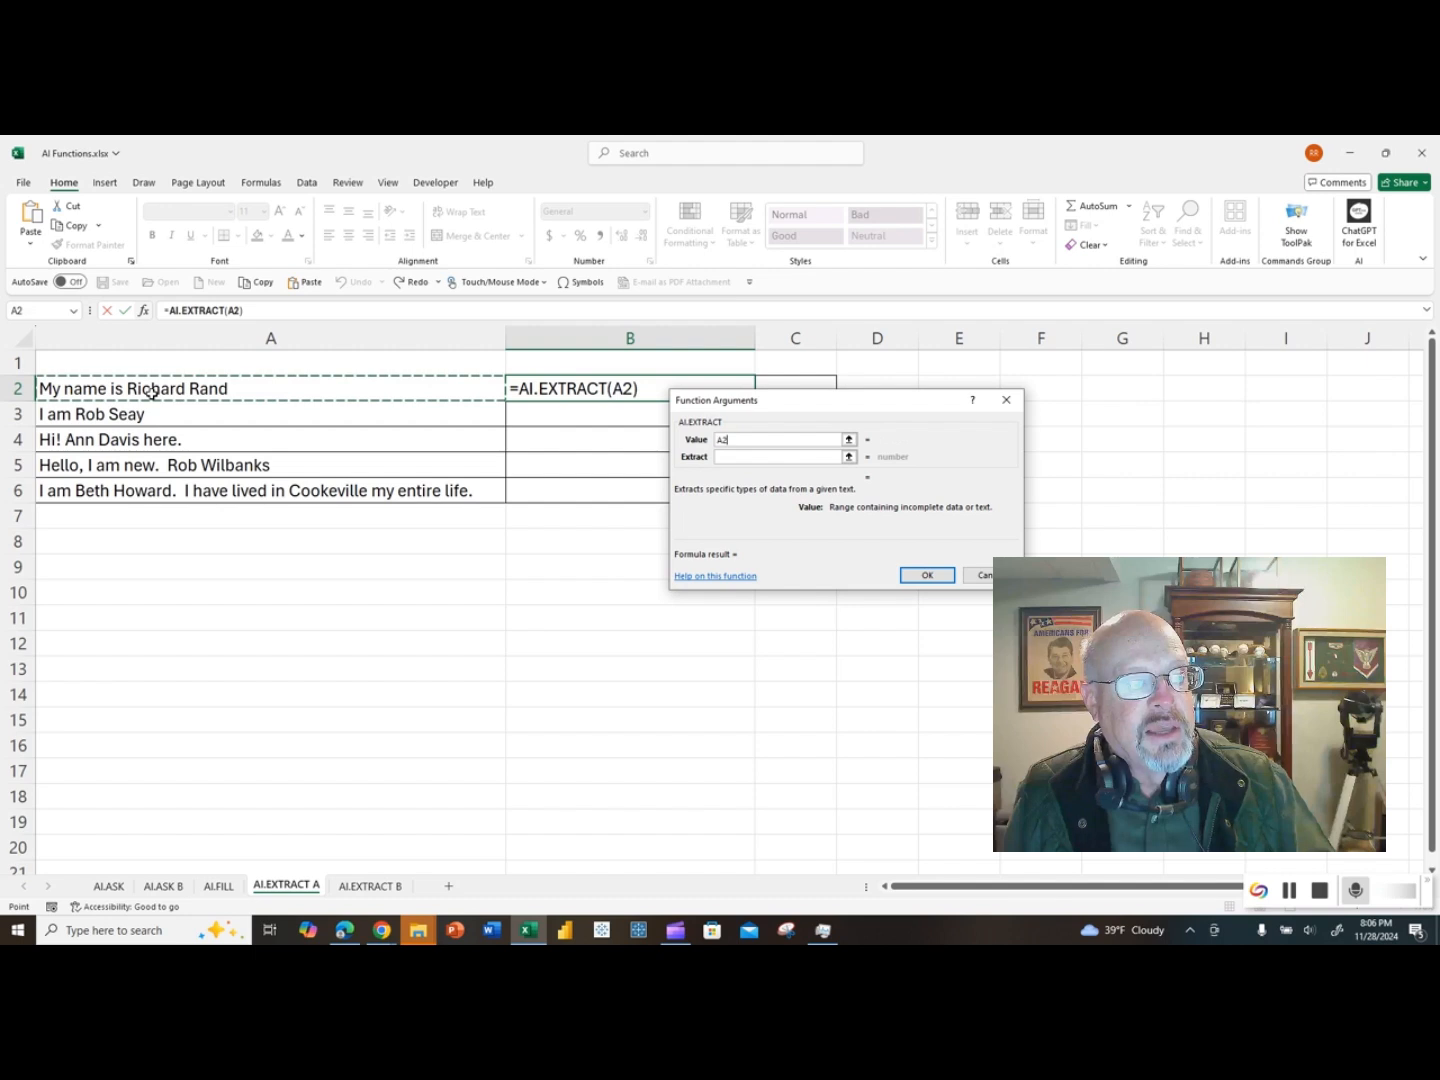
pyautogui.click(724, 457)
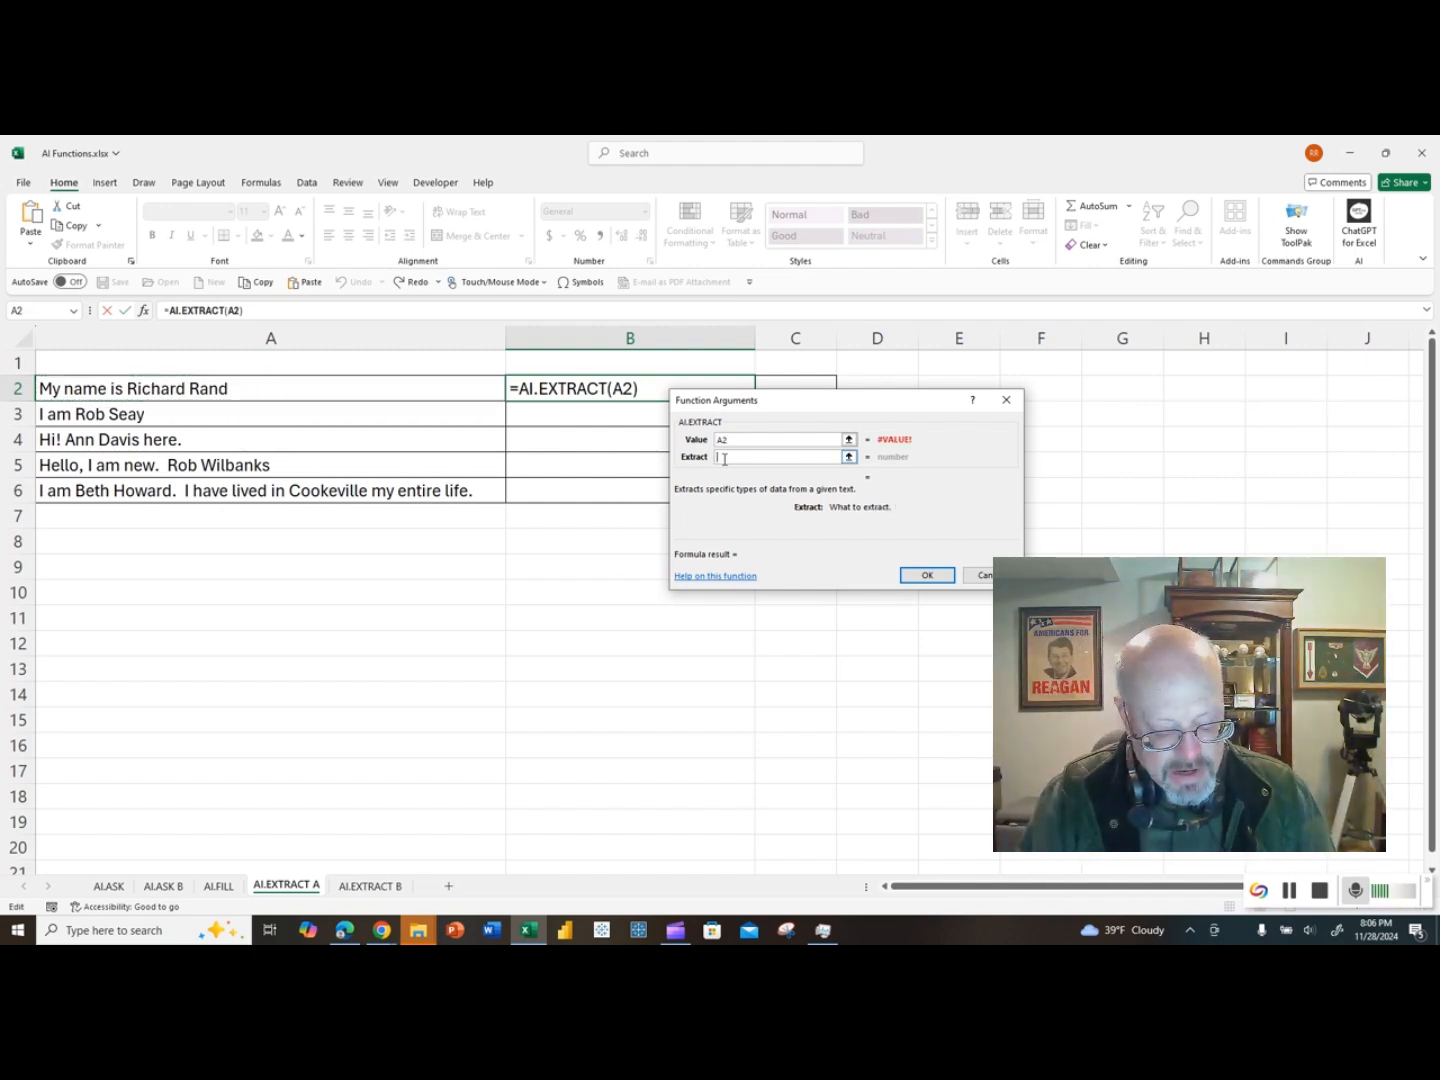
pyautogui.write('First ')
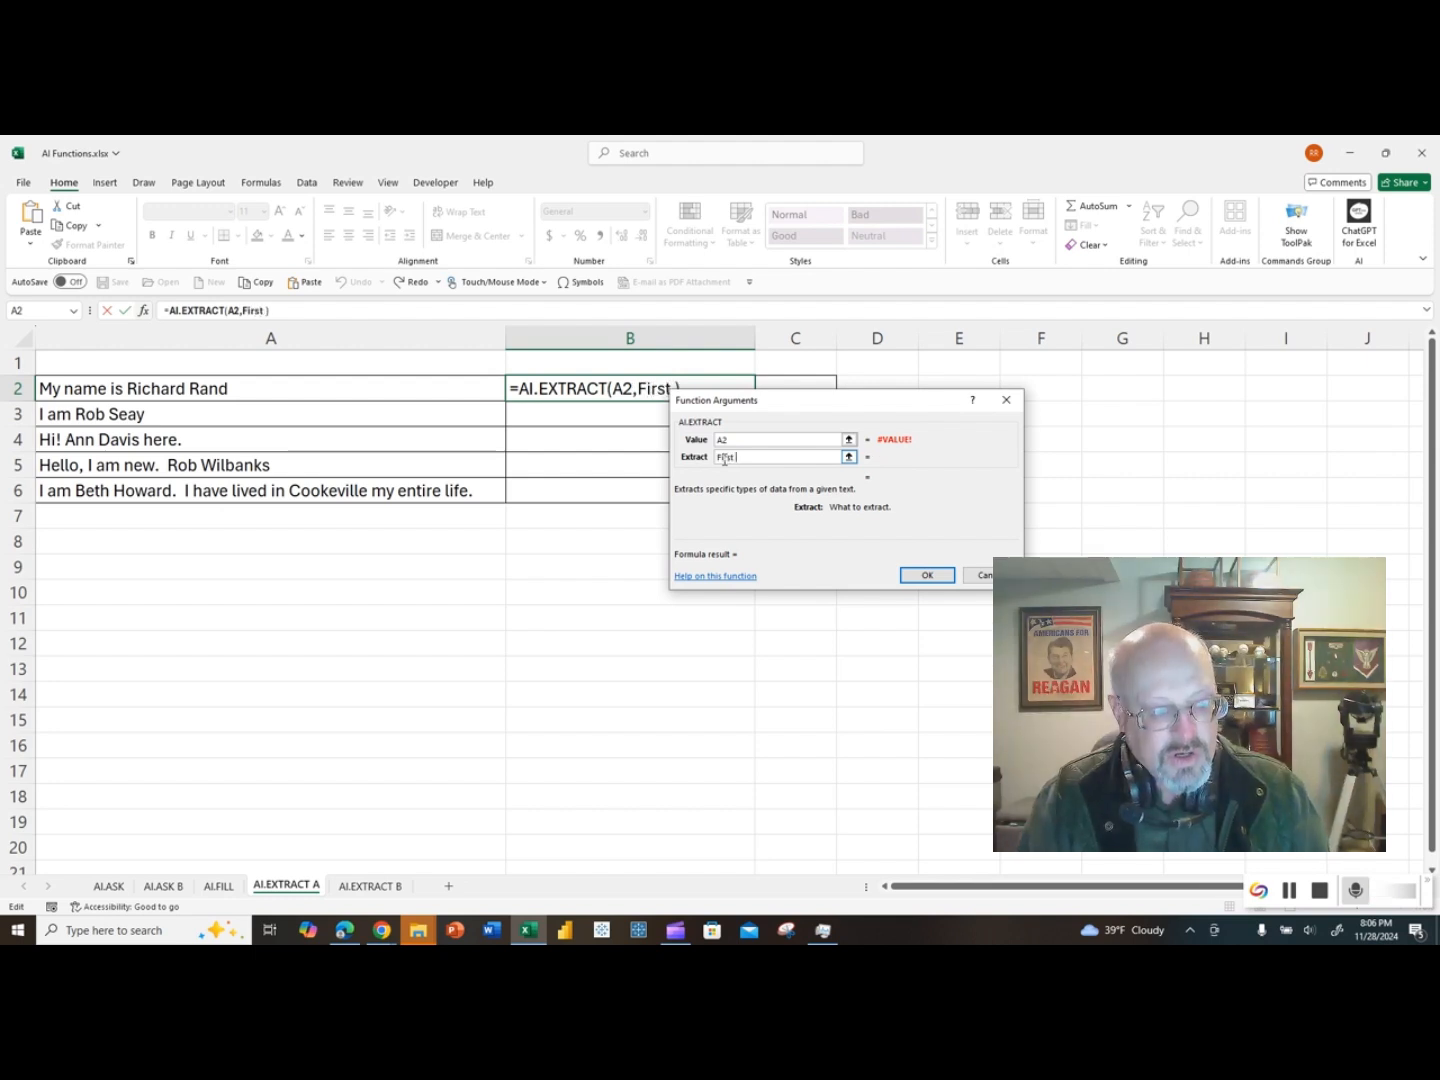
pyautogui.write('Name')
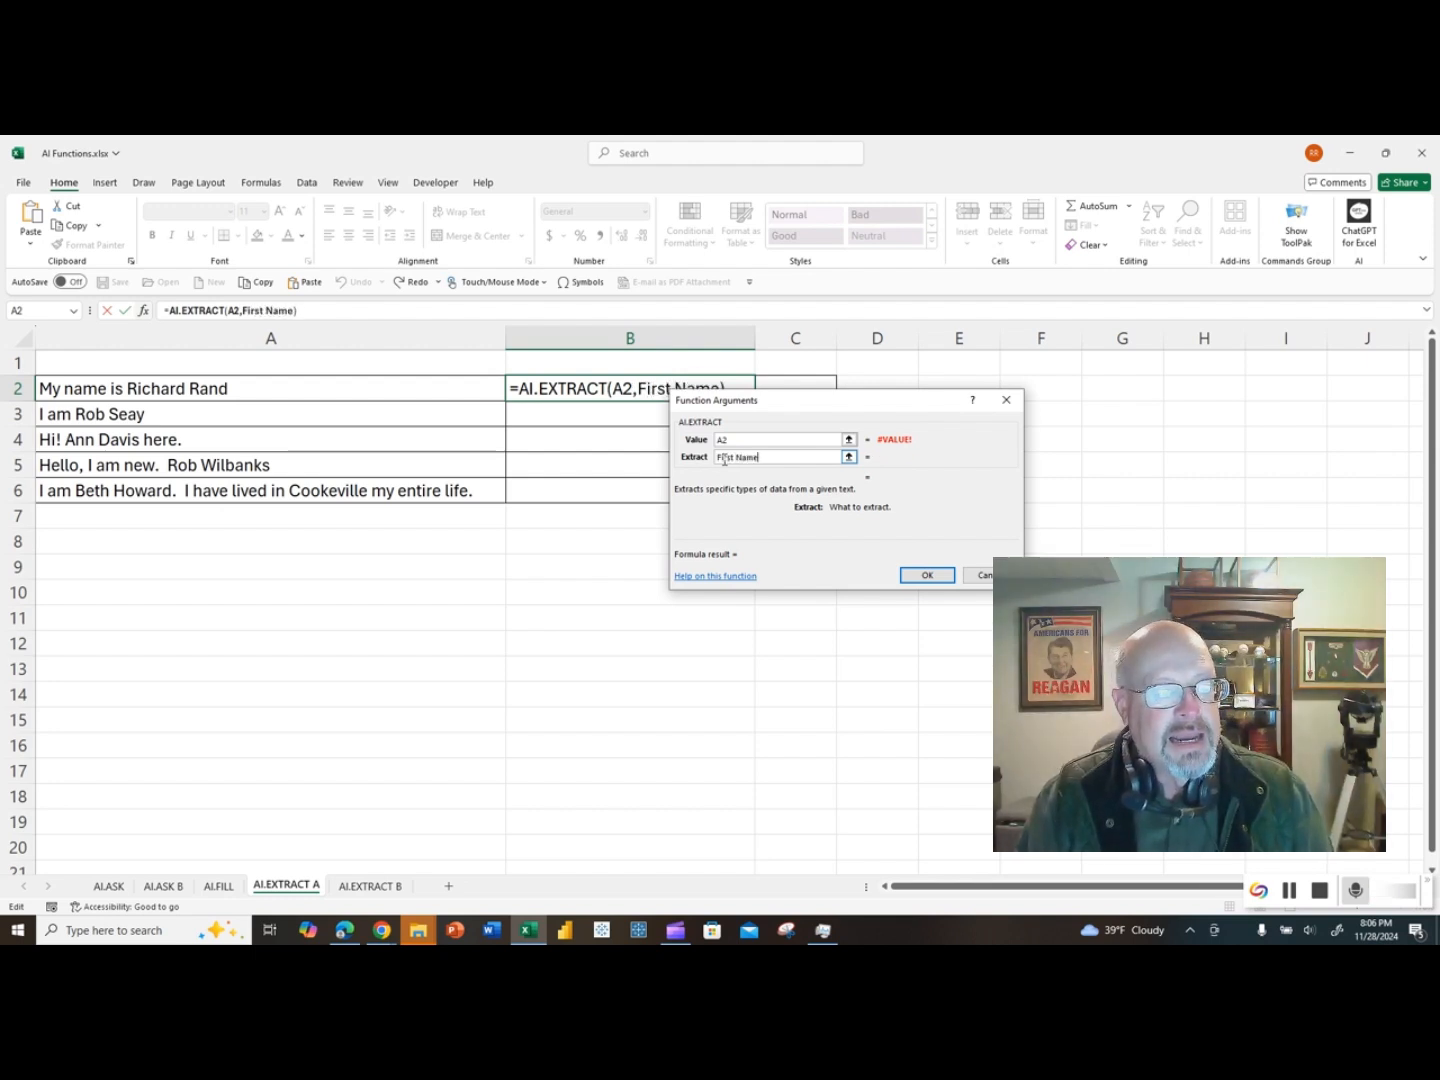
pyautogui.press('Return')
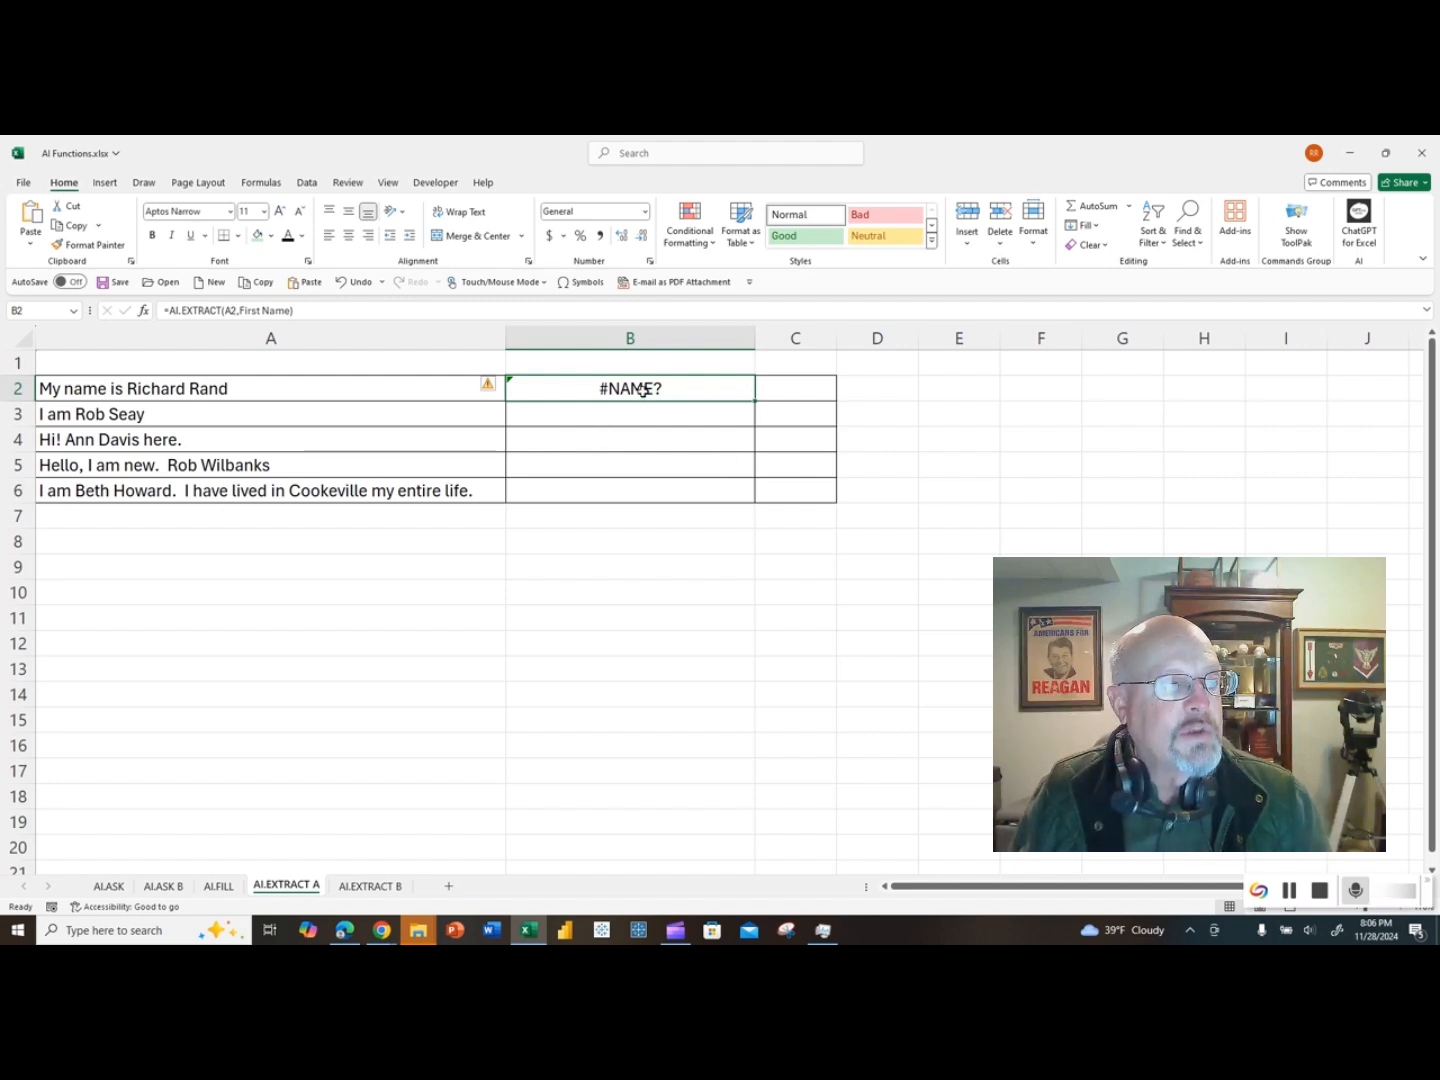
# Step: Enclose First Name in quotation marks in the B2 formula and copy it down to B6
pyautogui.click(335, 307)
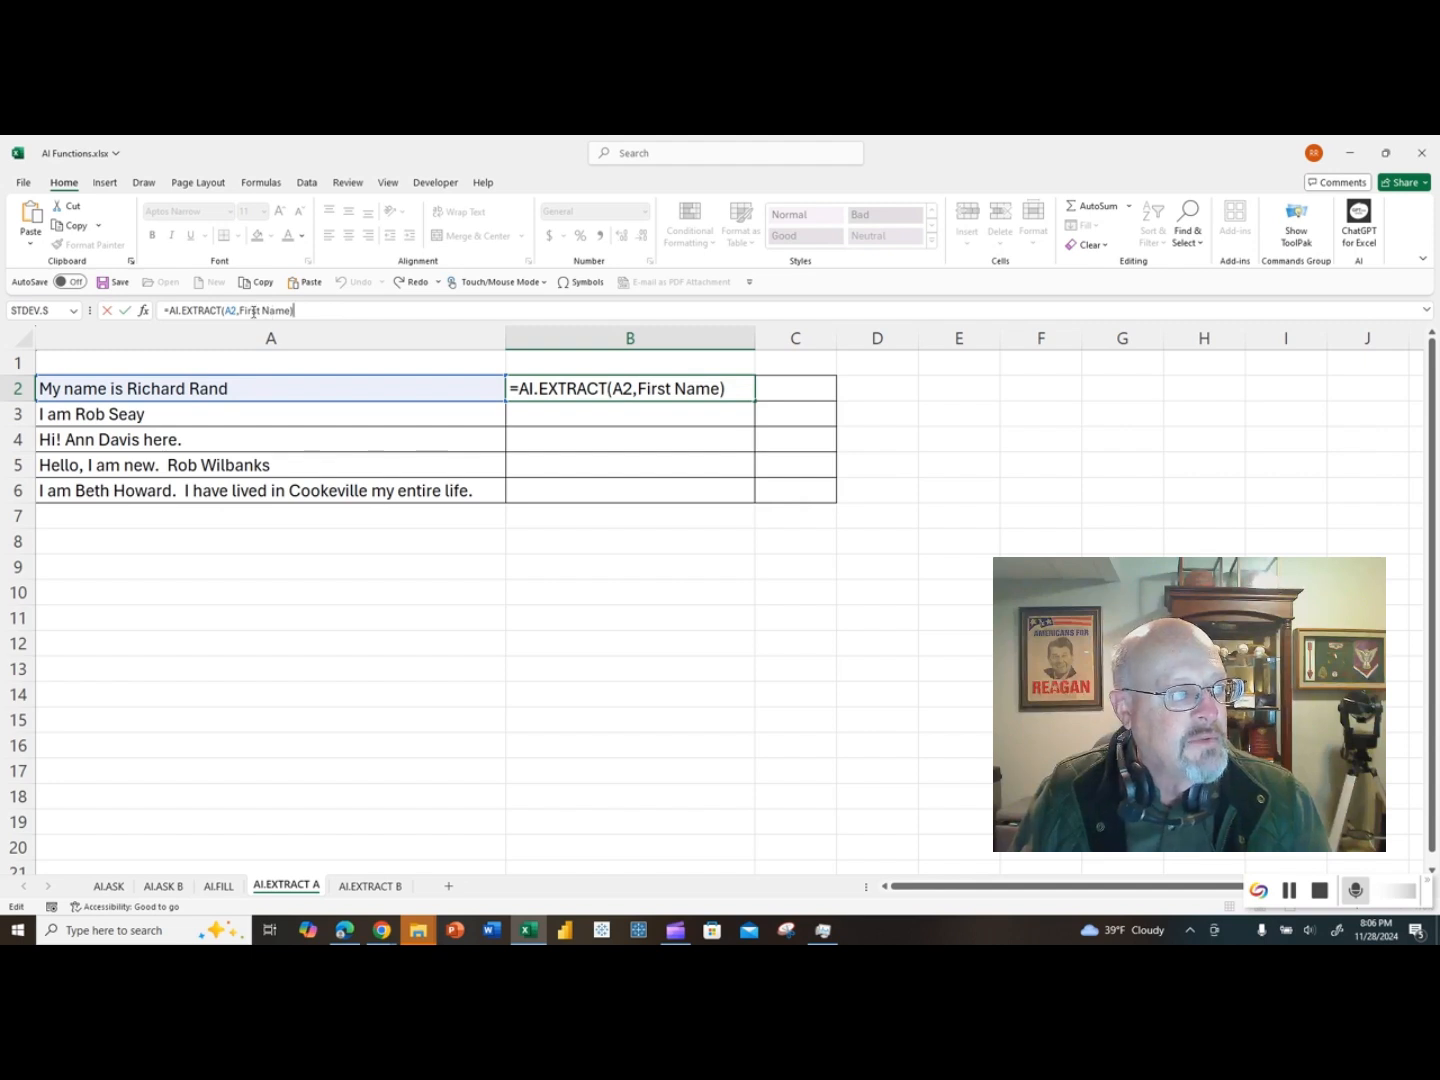
pyautogui.click(240, 311)
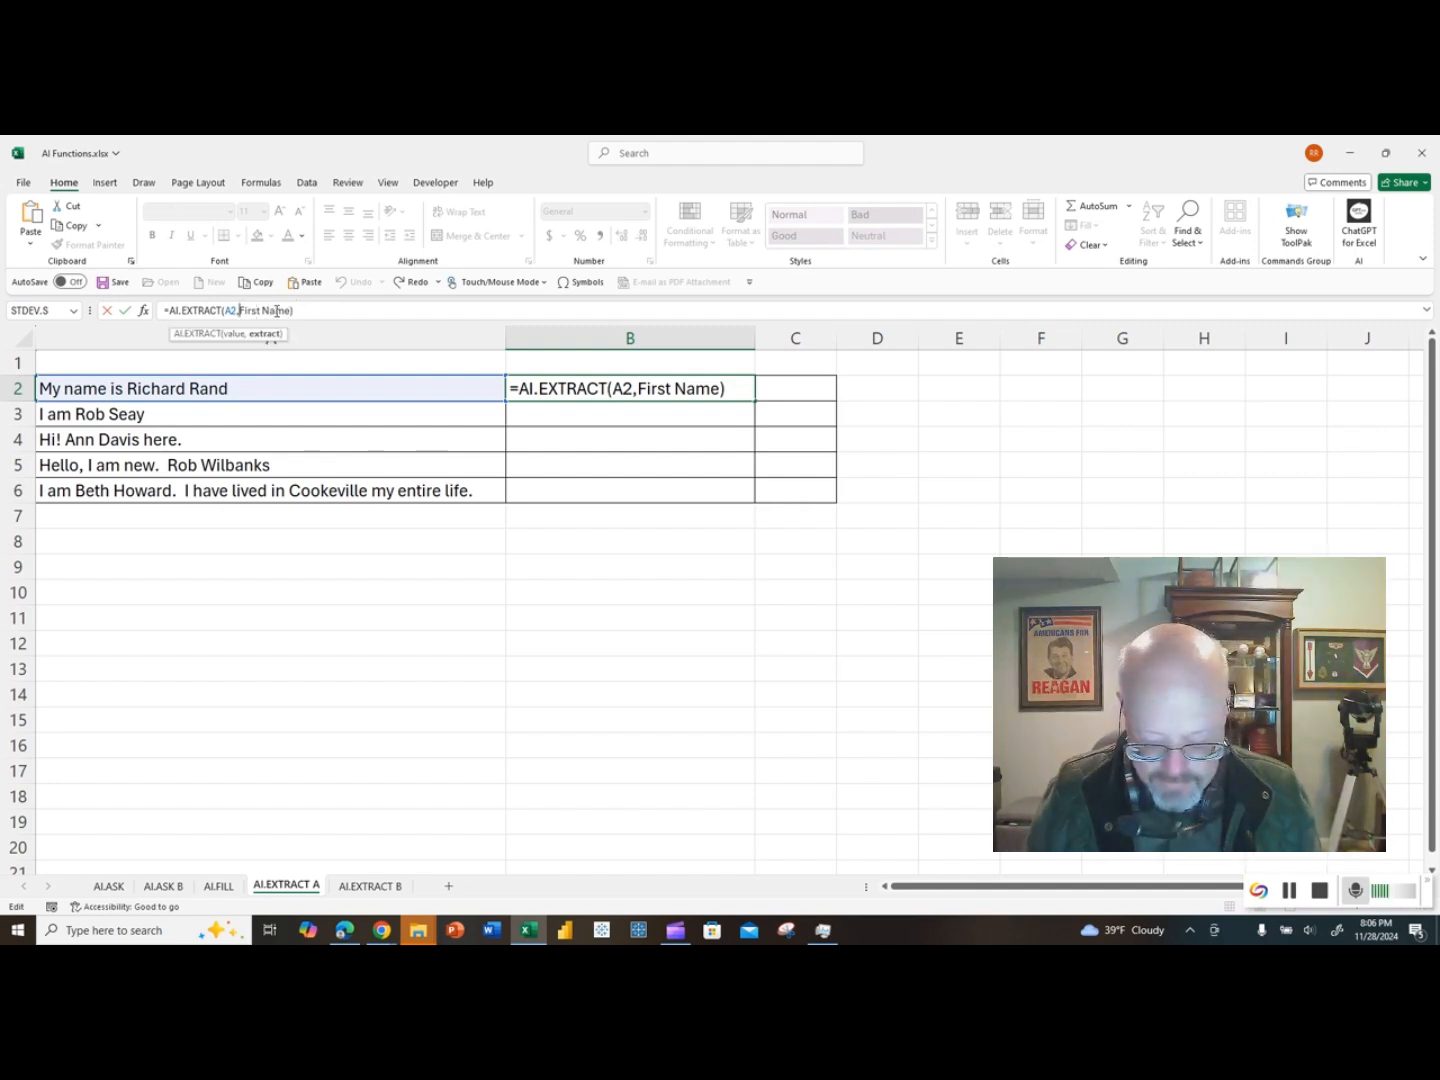
pyautogui.write('"')
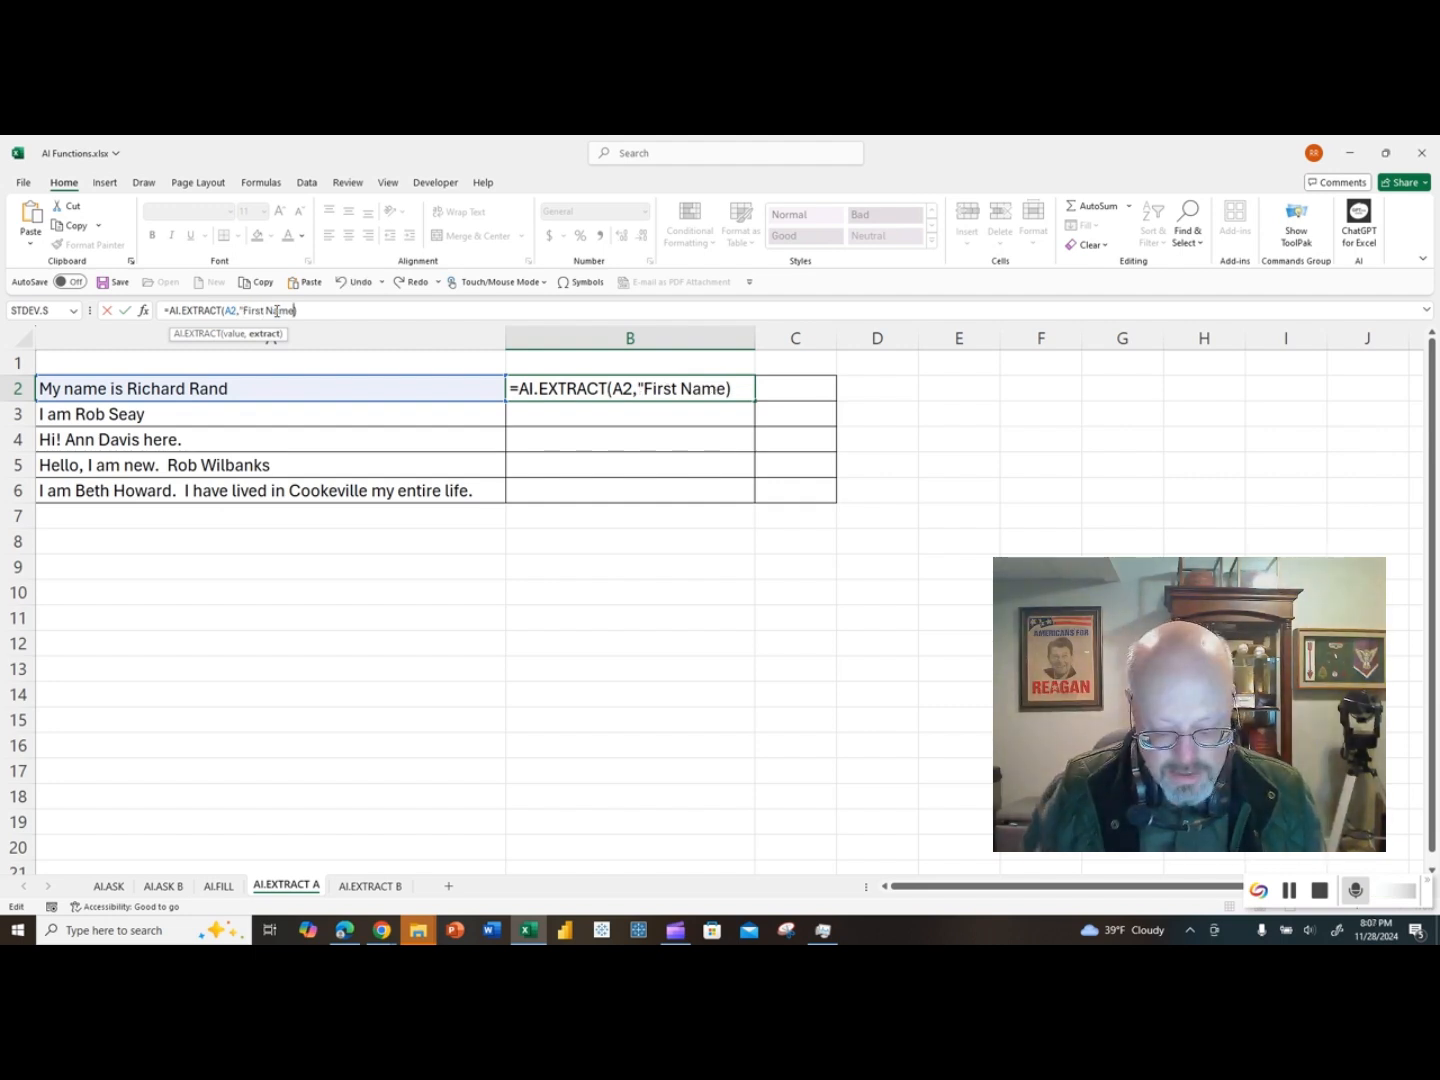
pyautogui.write('"')
pyautogui.press('Return')
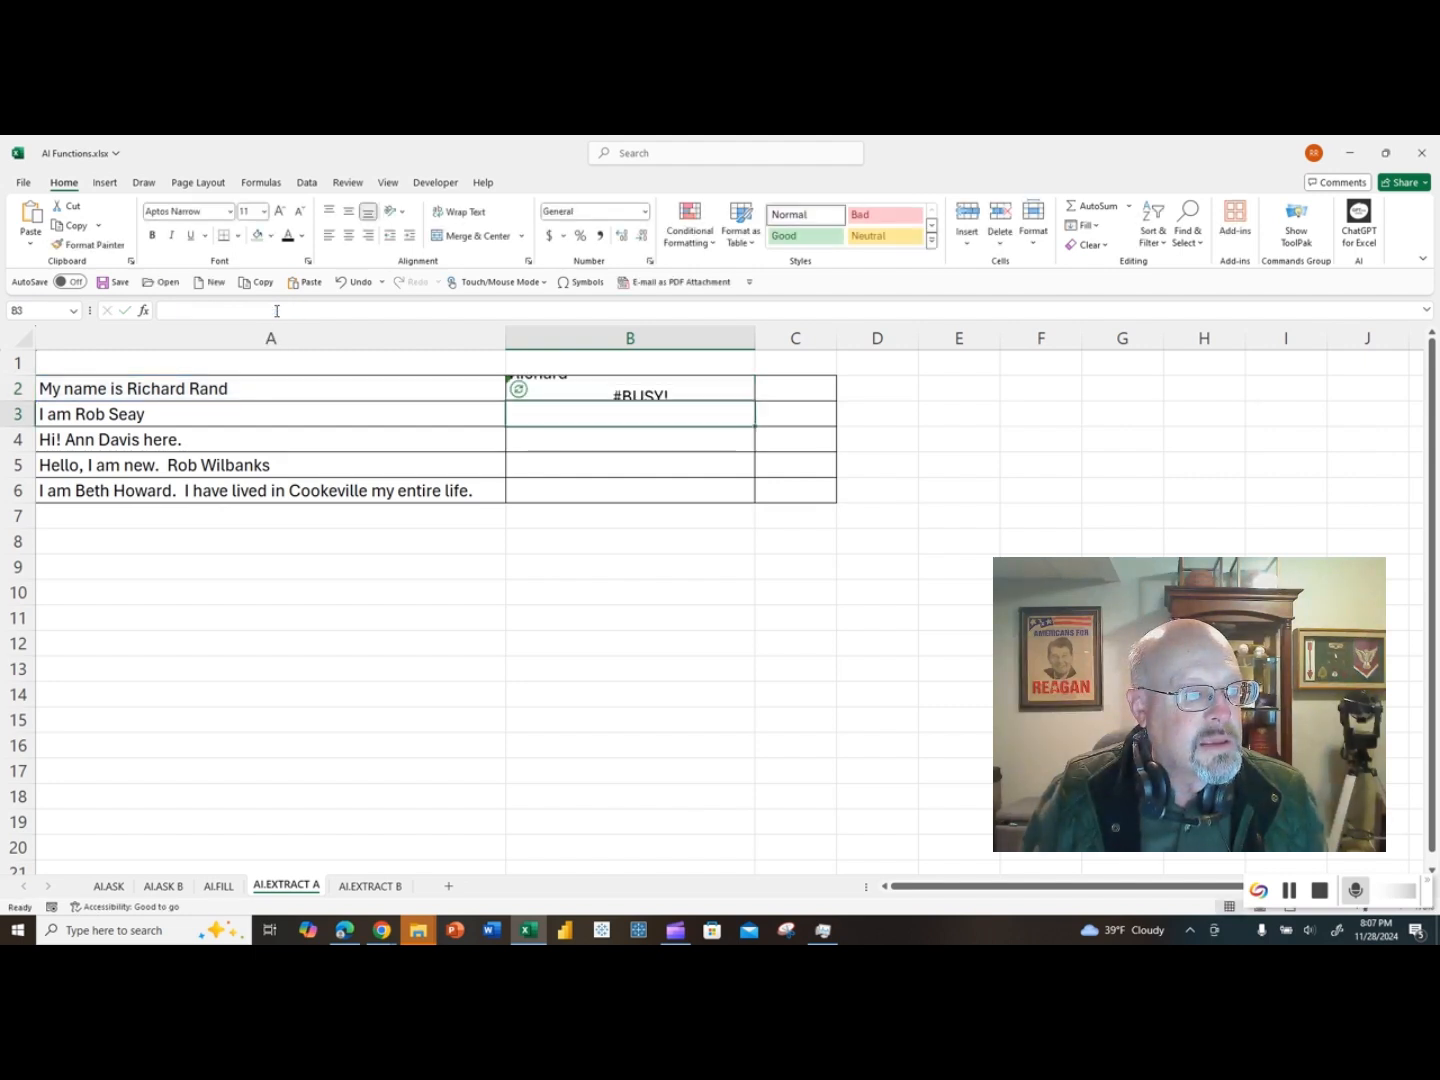
pyautogui.click(516, 388)
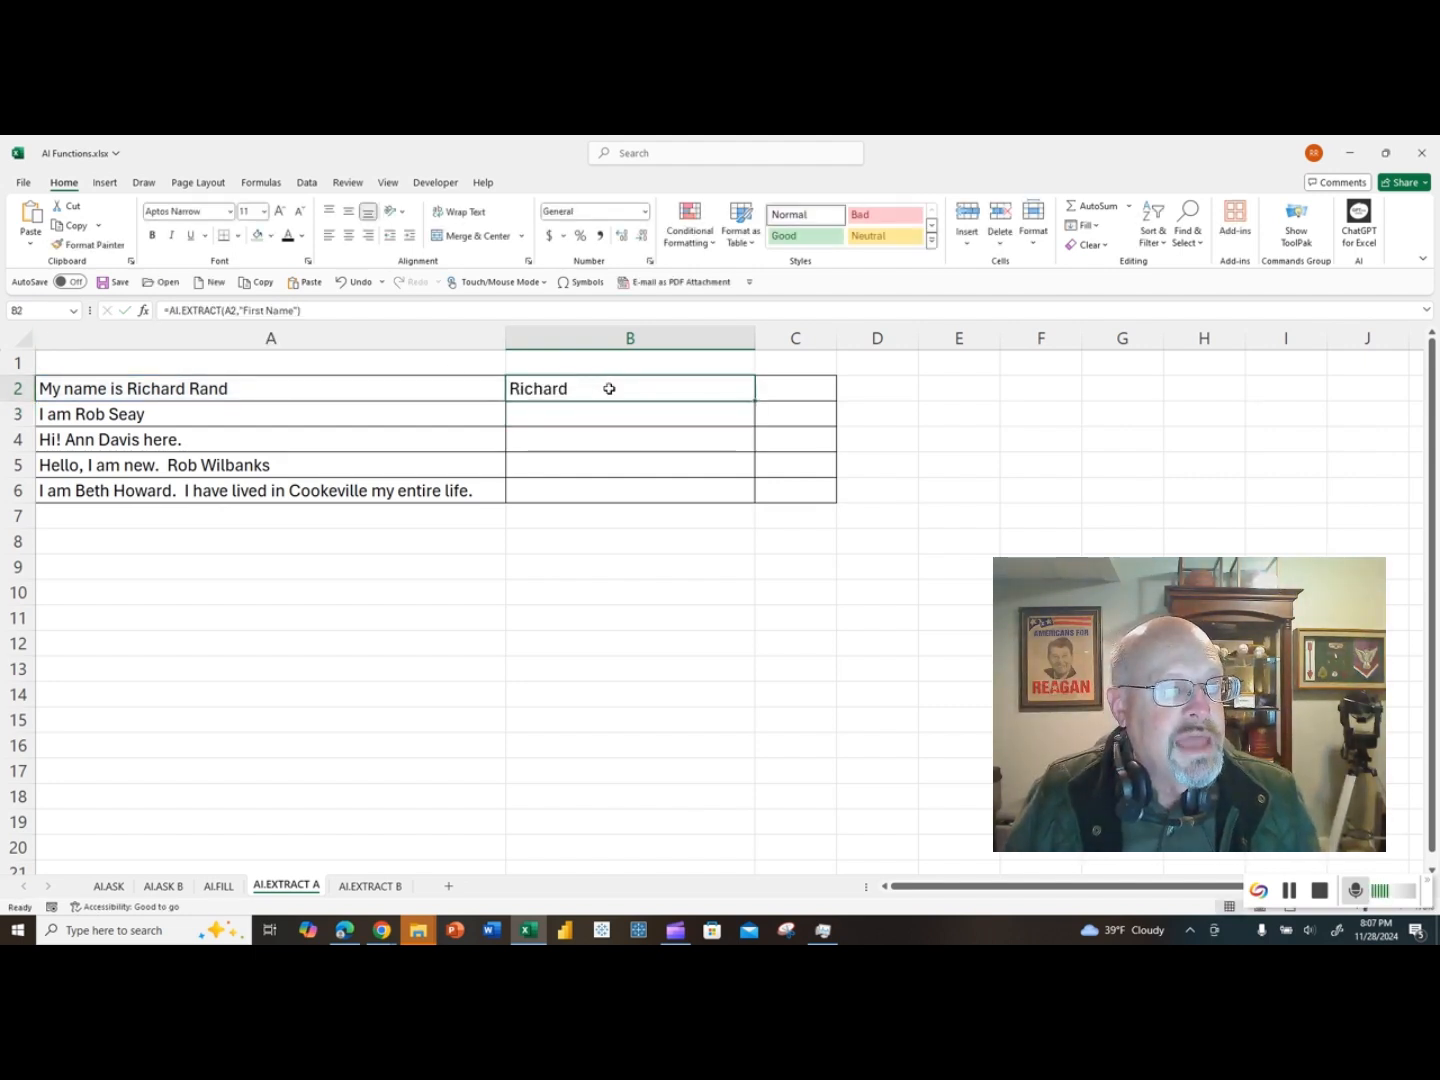
pyautogui.moveTo(755, 400); pyautogui.dragTo(752, 495)
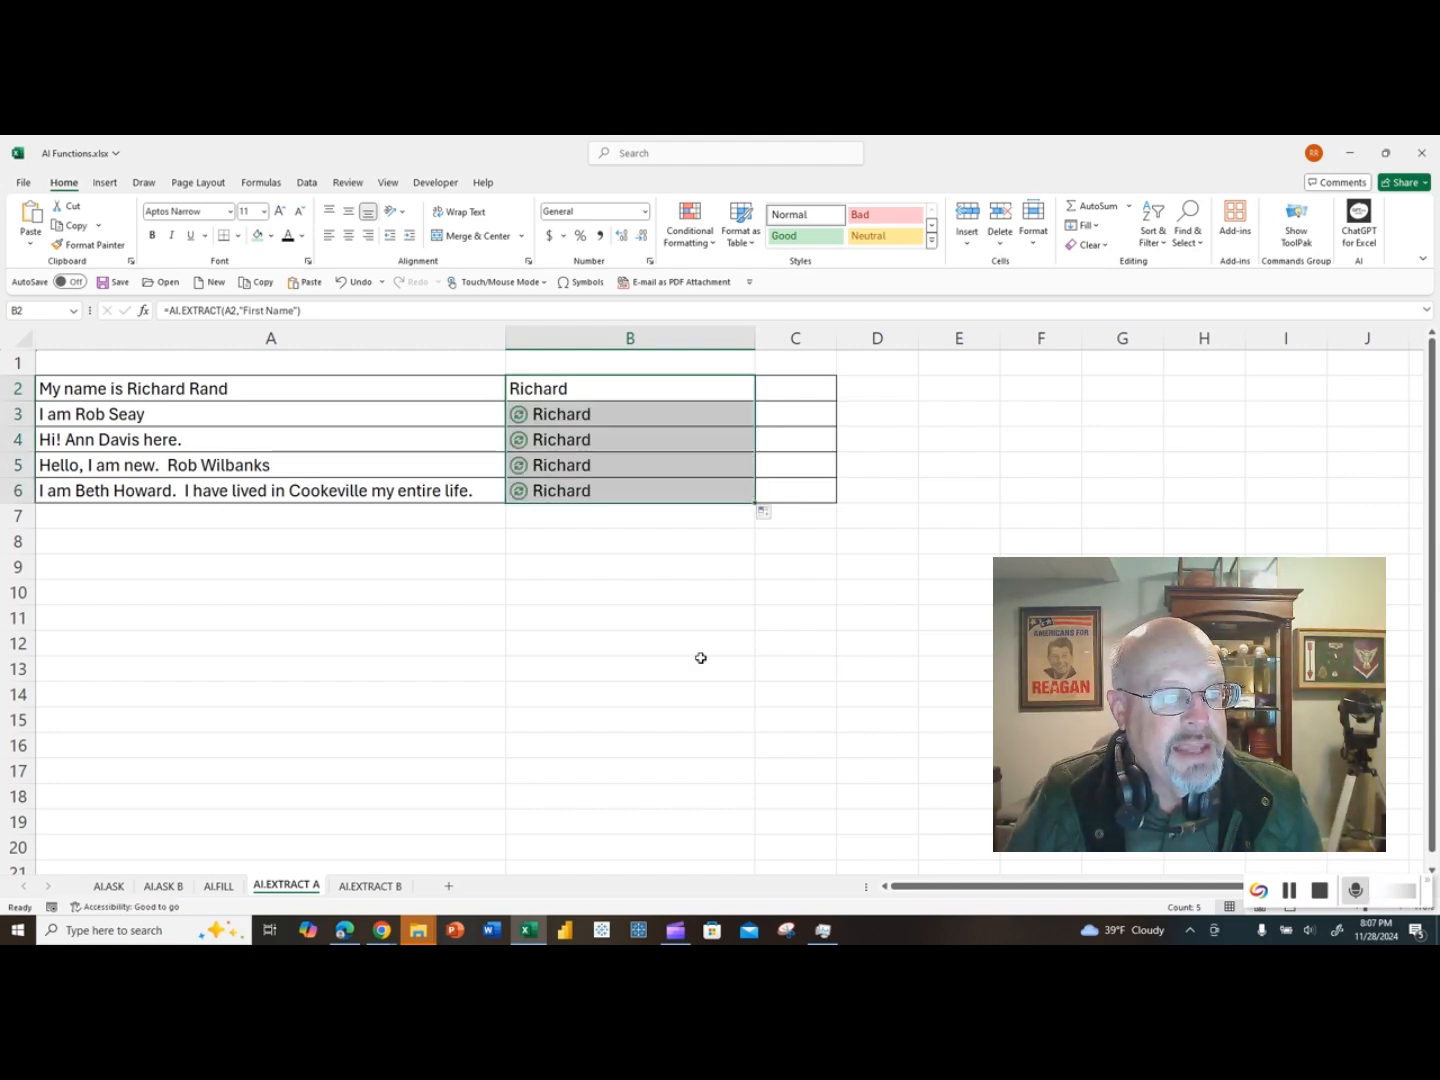
# Step: Enter the heading "Last Name" in C1
pyautogui.click(779, 366)
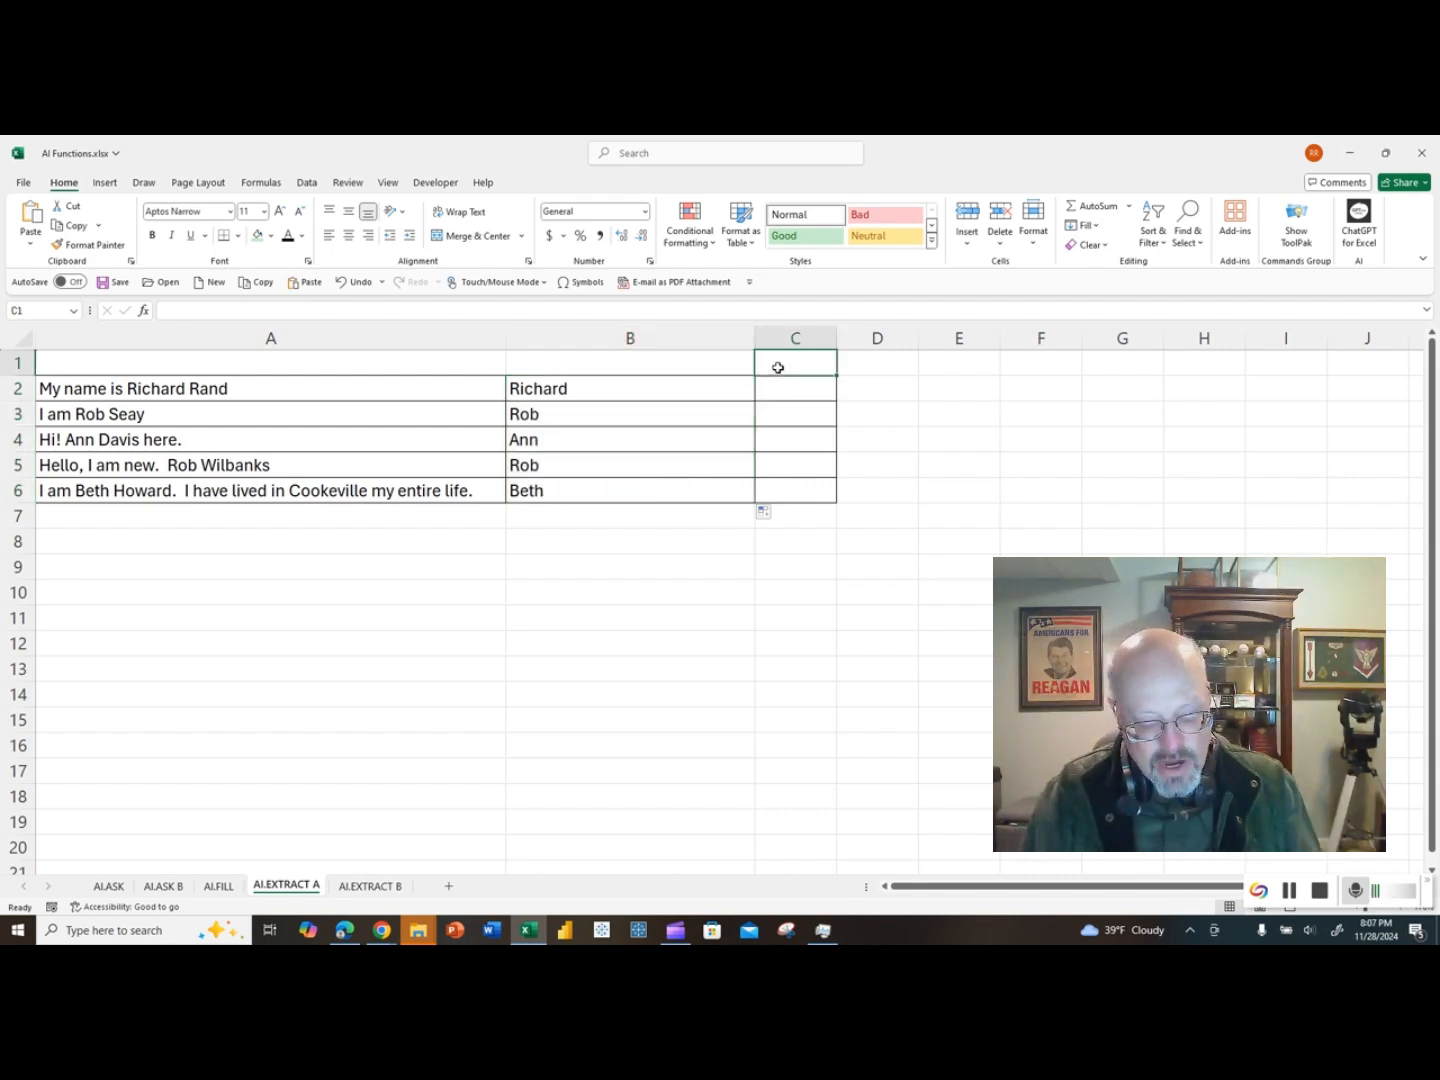
pyautogui.write('Last Name')
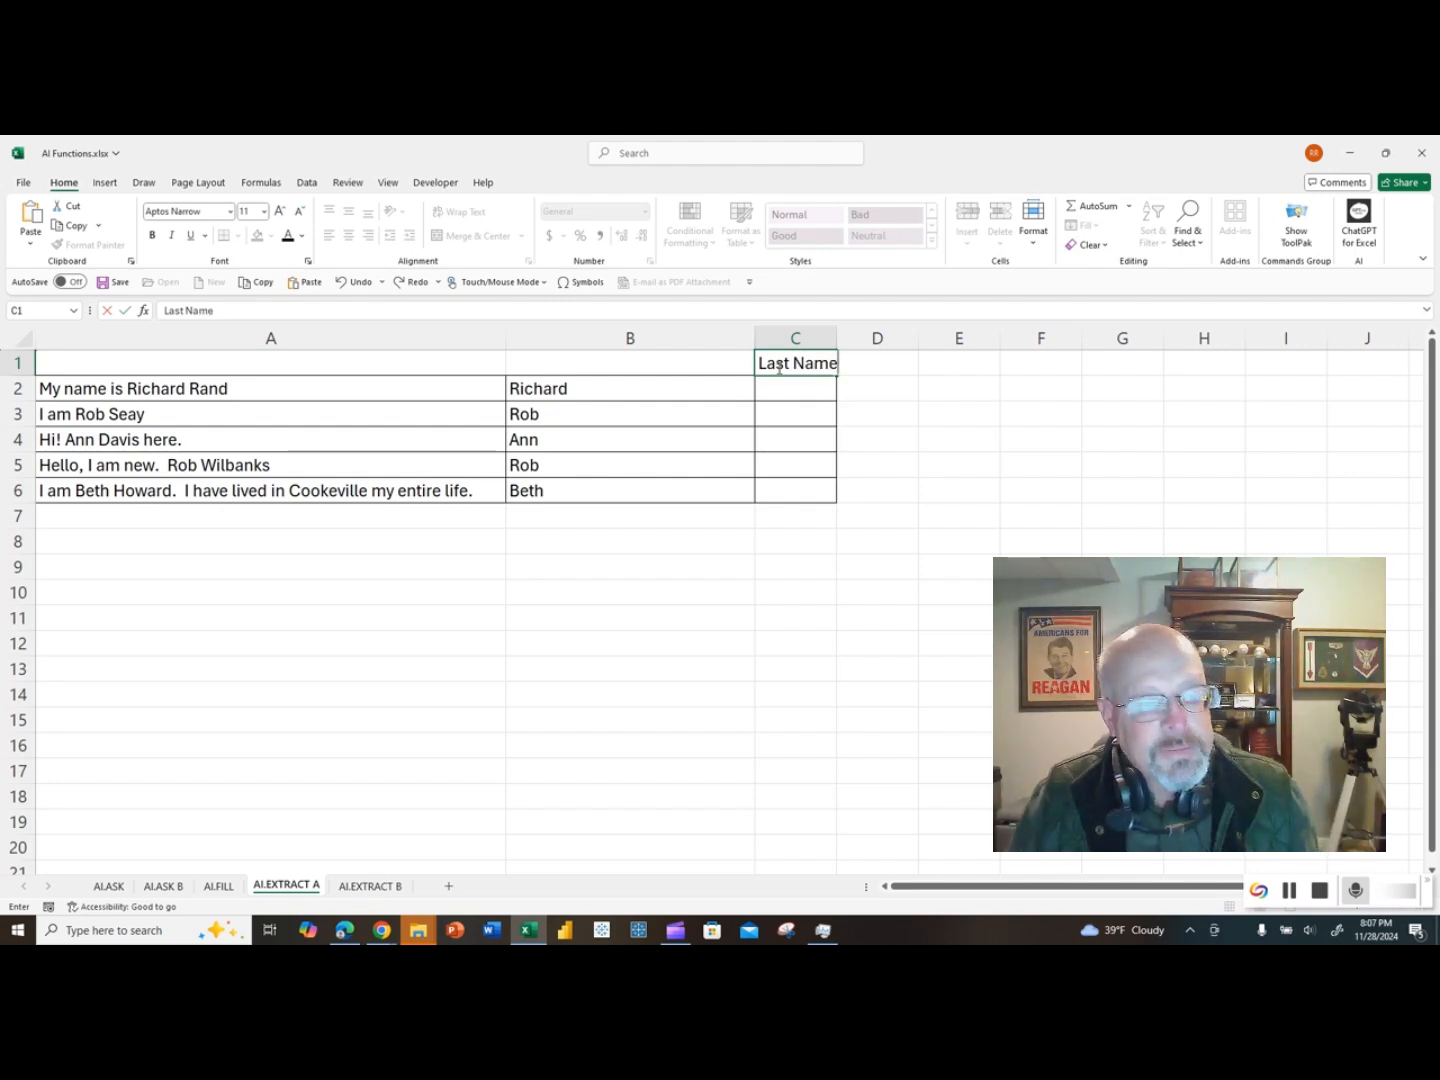
pyautogui.press('Return')
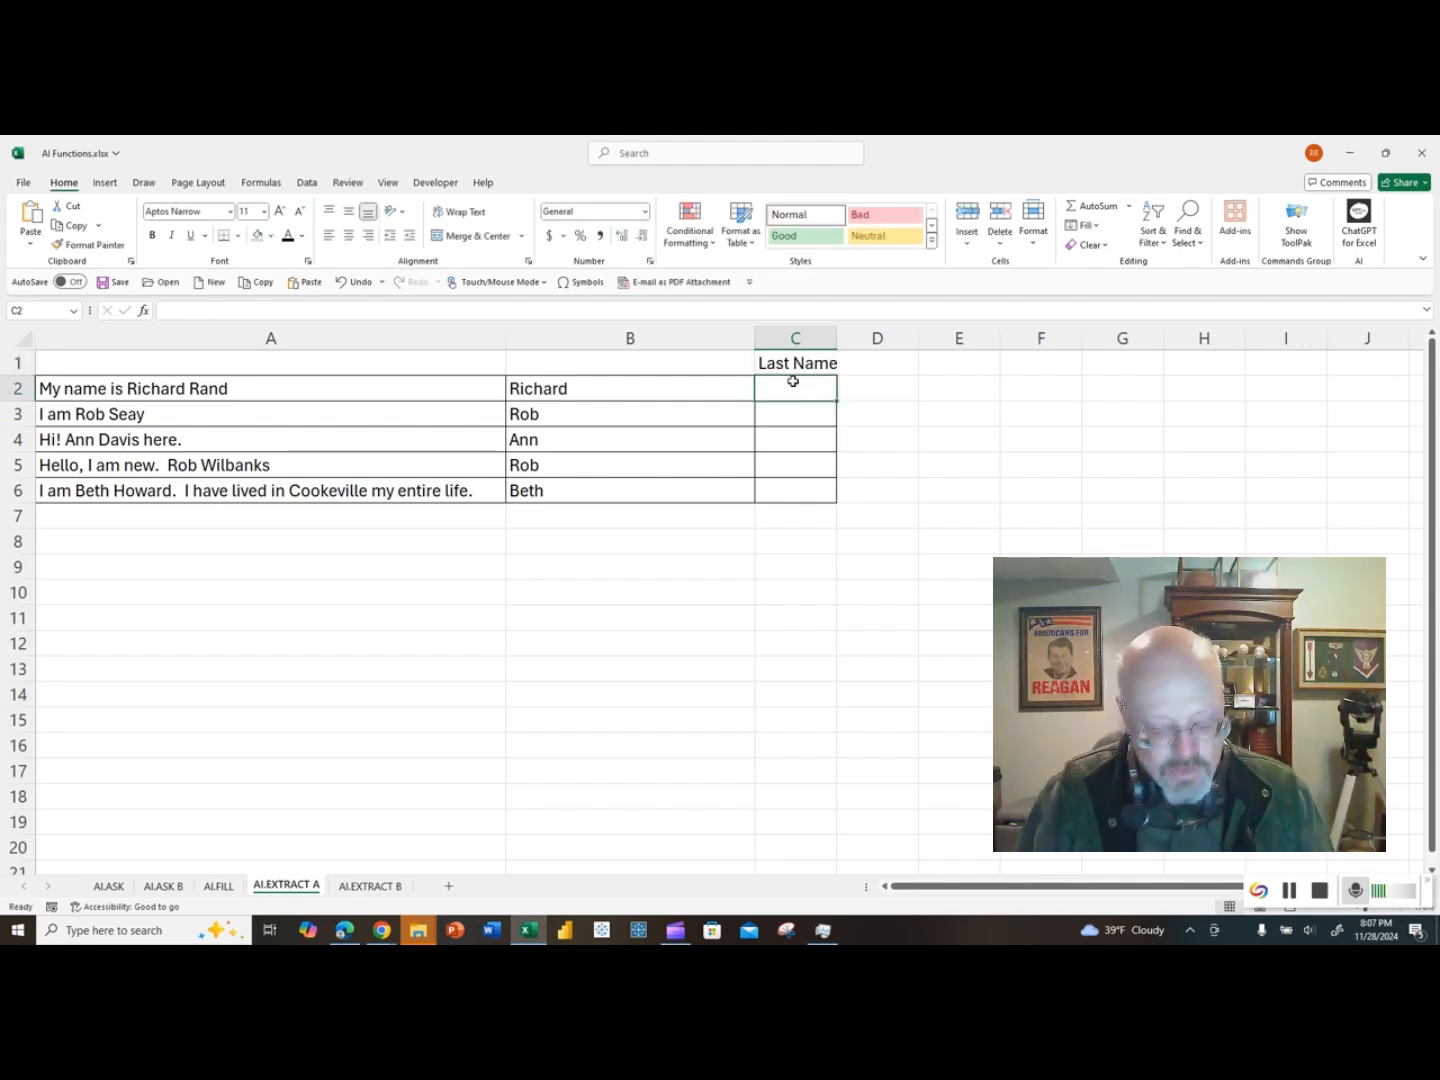
# Step: Enter an AI.EXTRACT formula in C2 with A2 as the value and C1 as the extract argument, and copy it down to C6
pyautogui.write('=ai.extract')
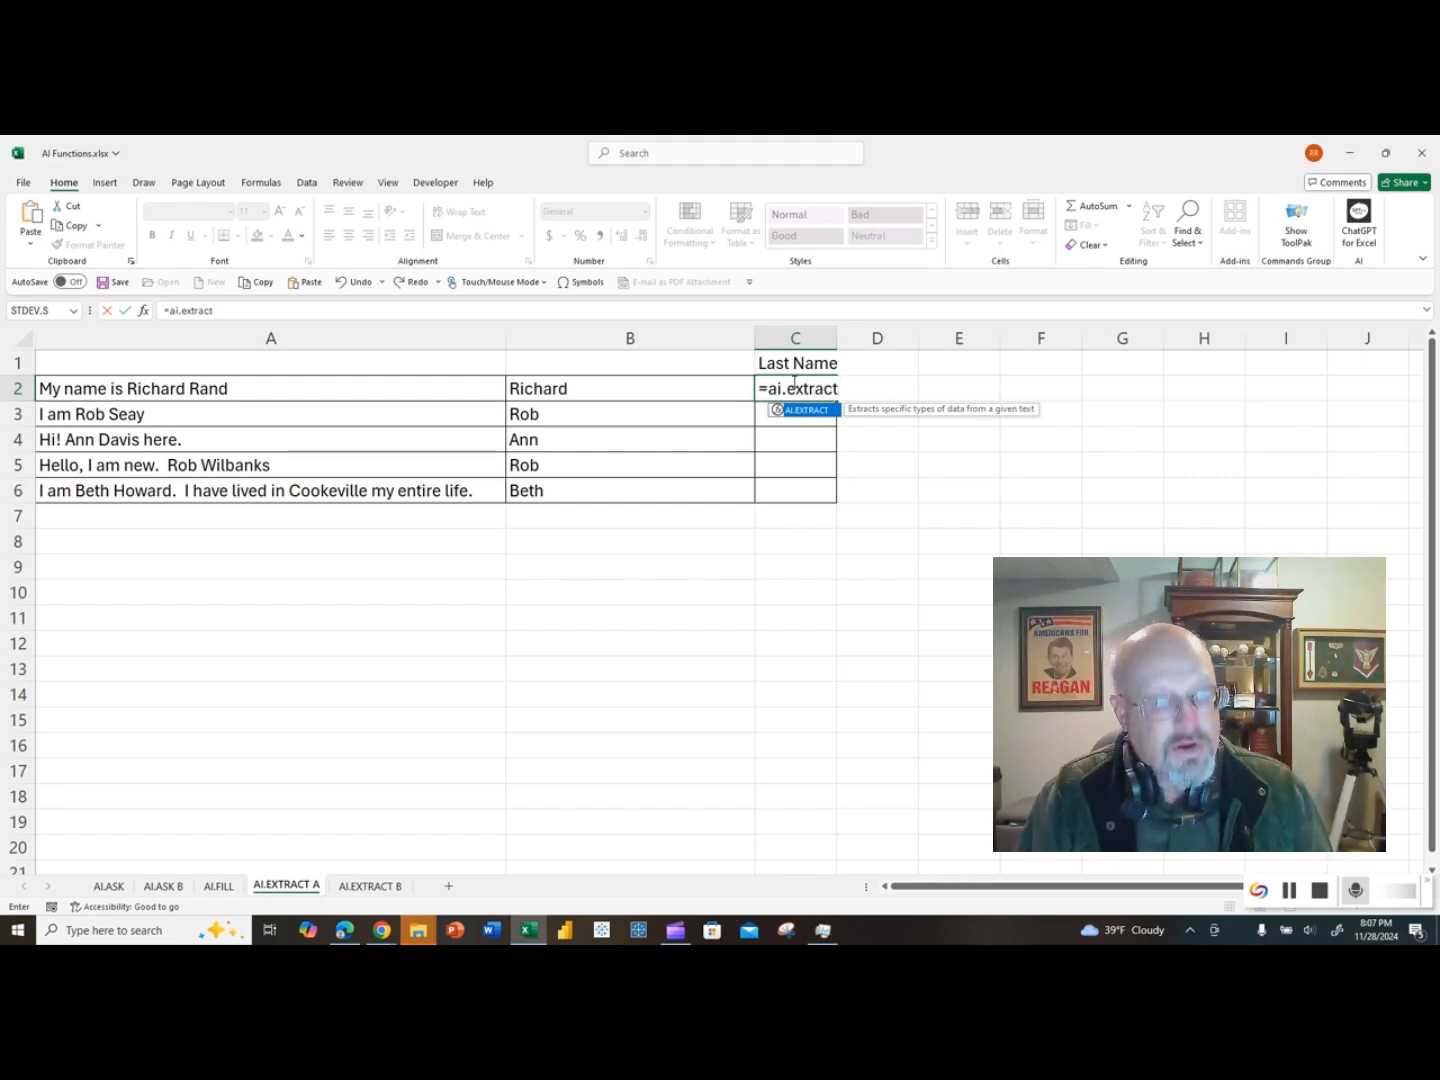
pyautogui.write('(')
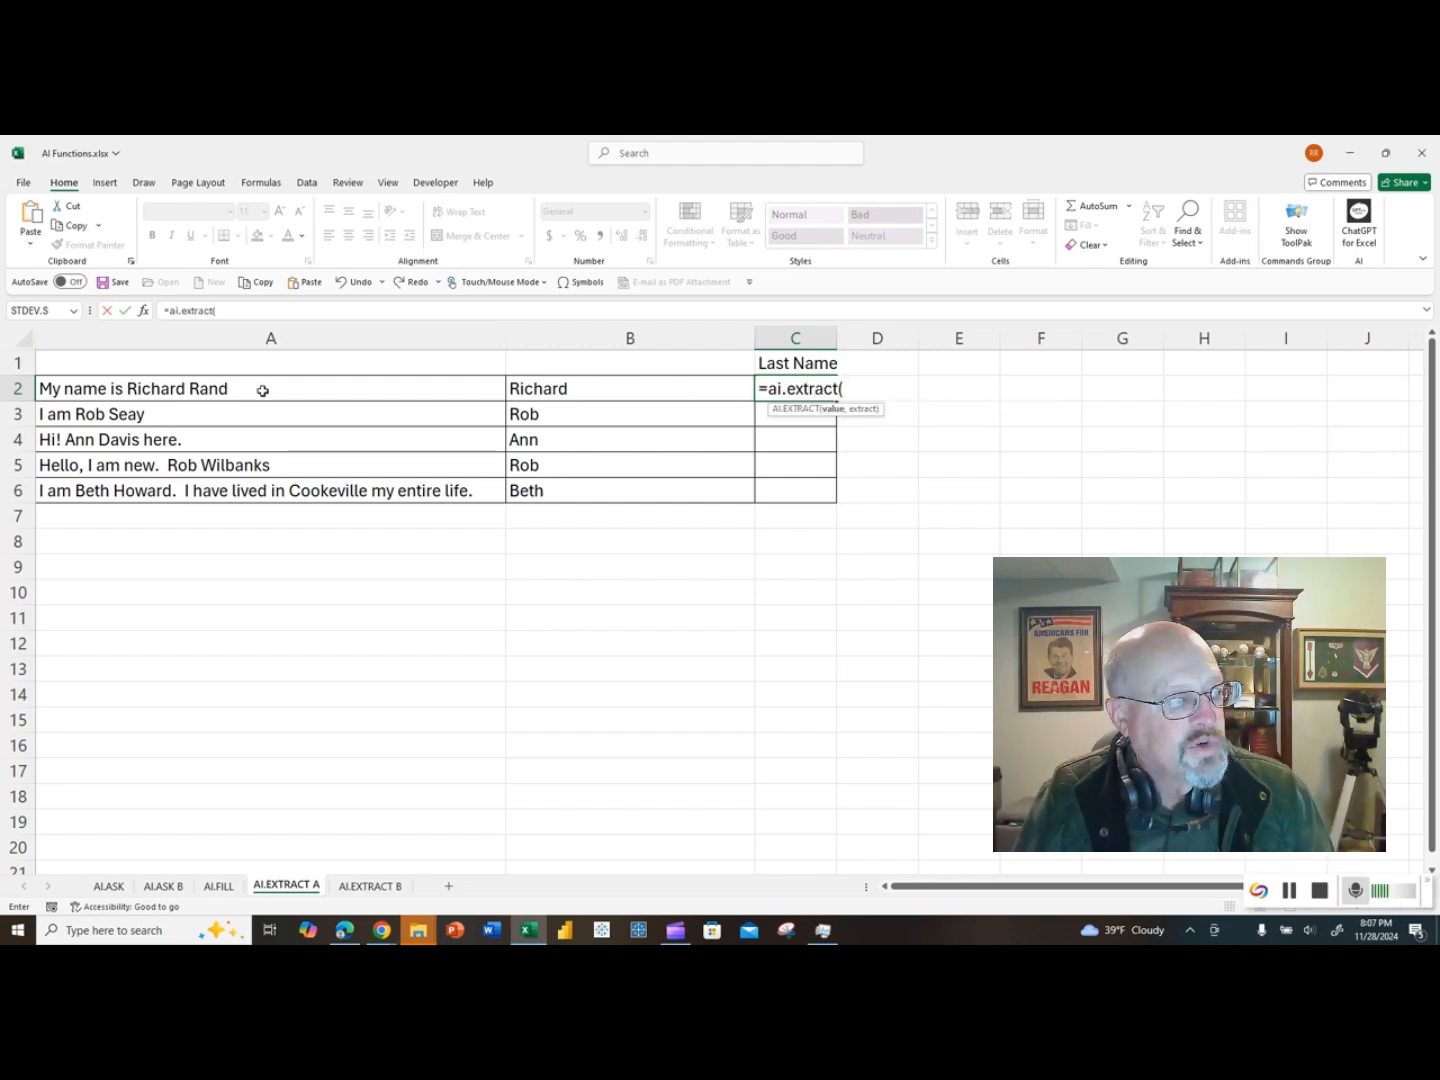
pyautogui.click(262, 391)
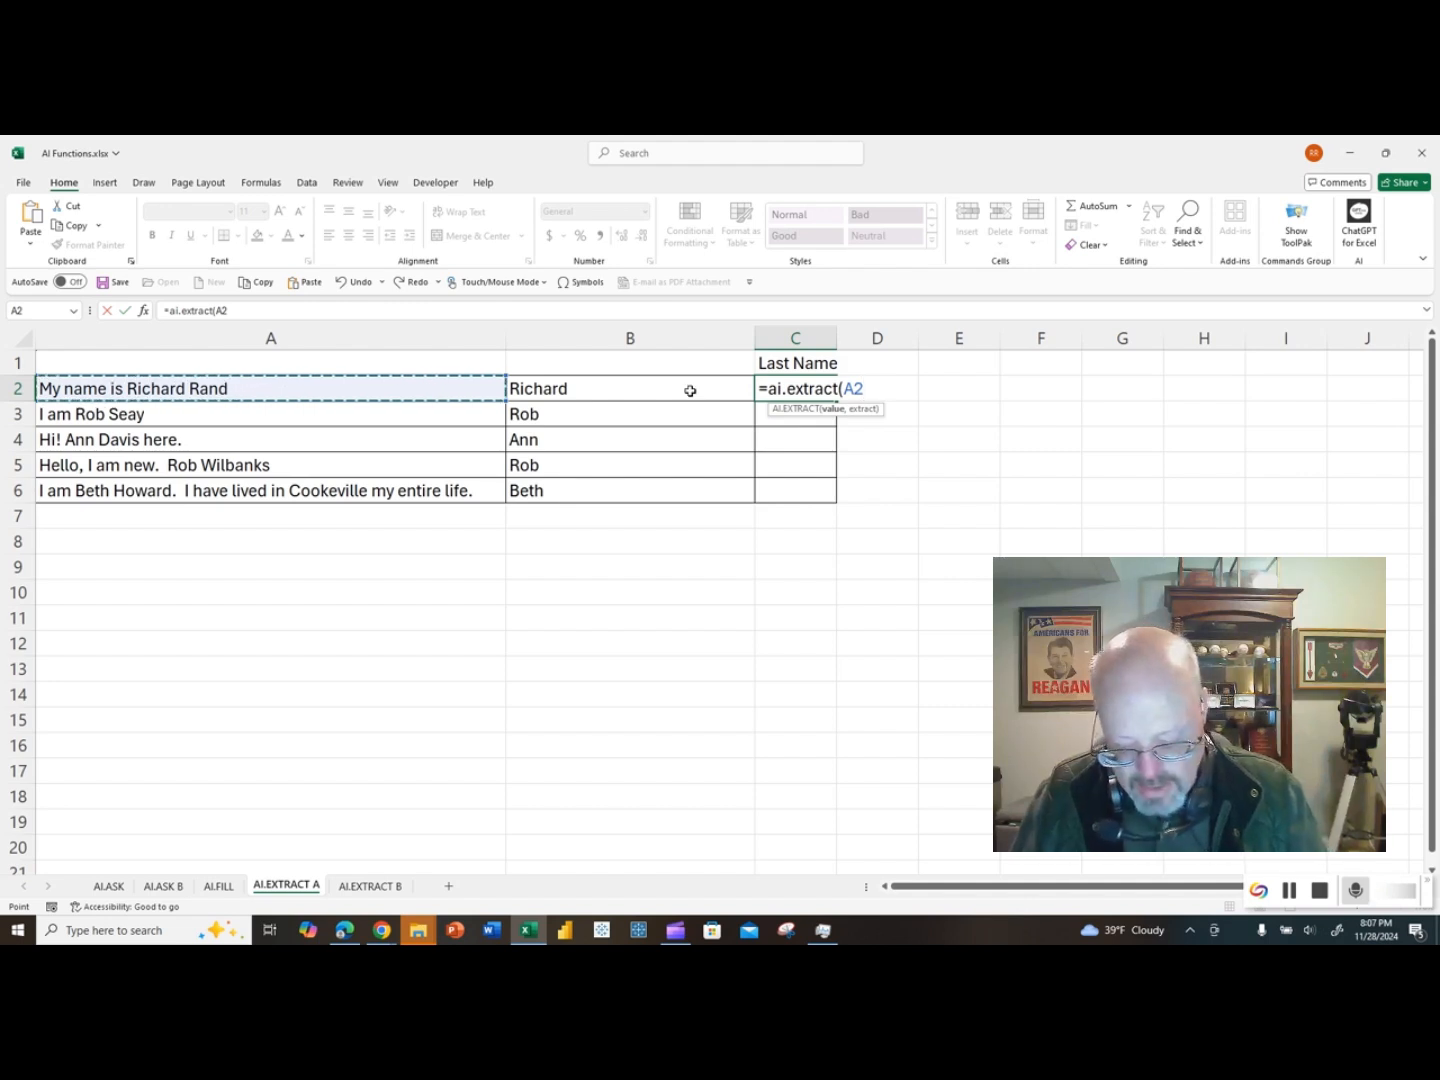
pyautogui.write(',')
pyautogui.click(795, 362)
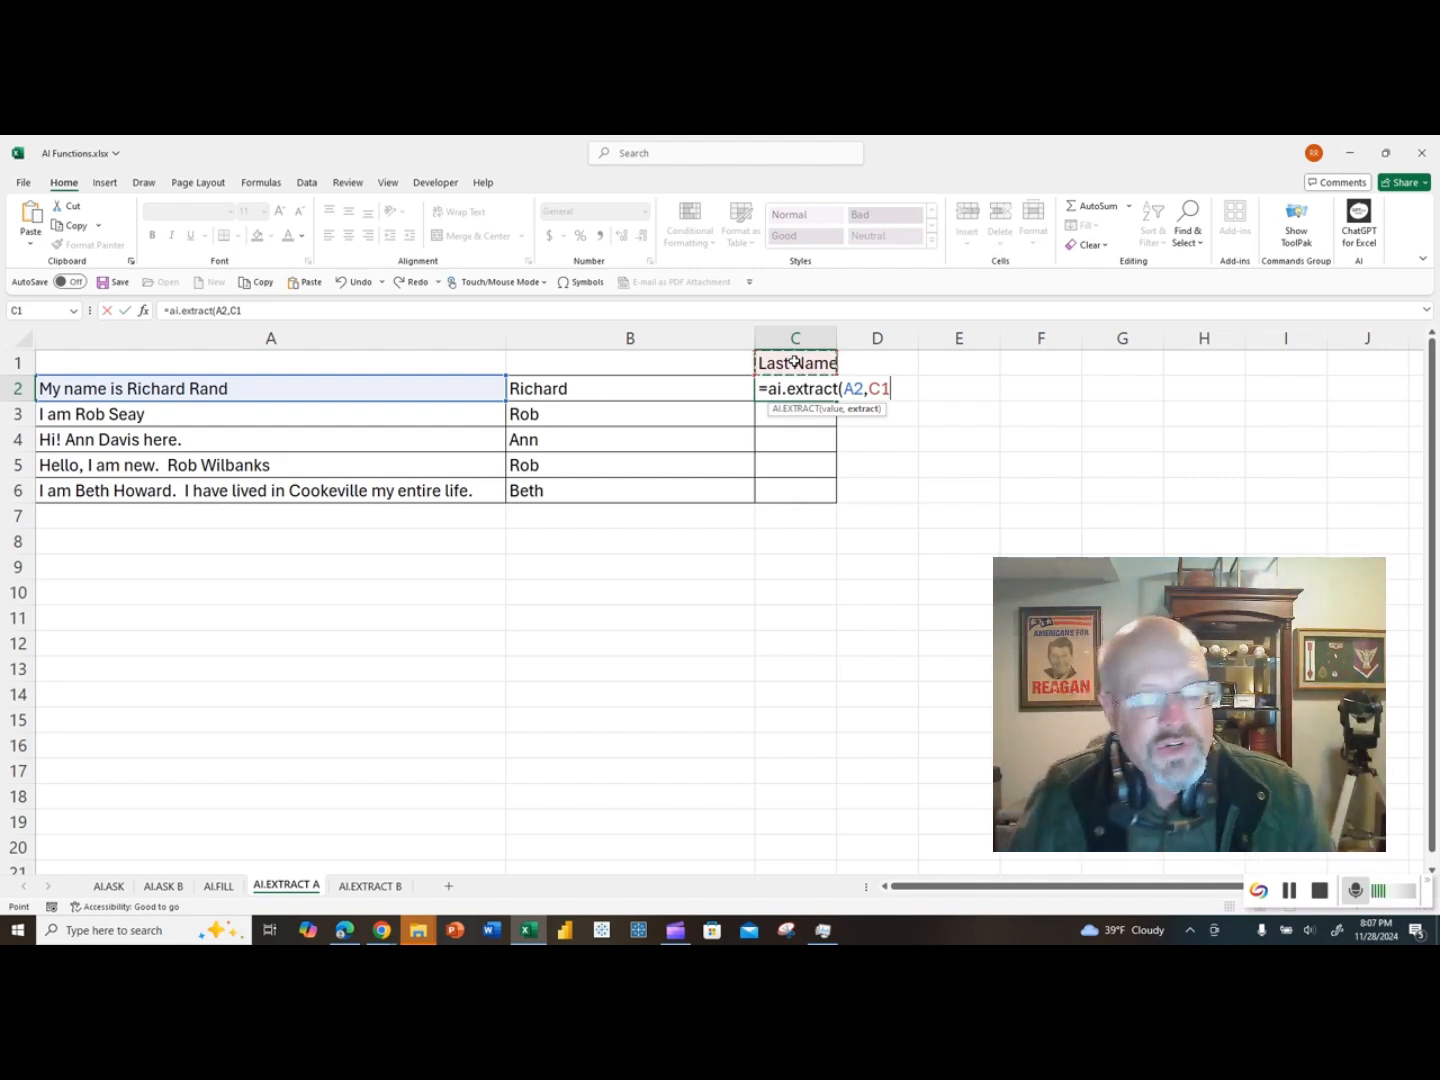
pyautogui.press('Return')
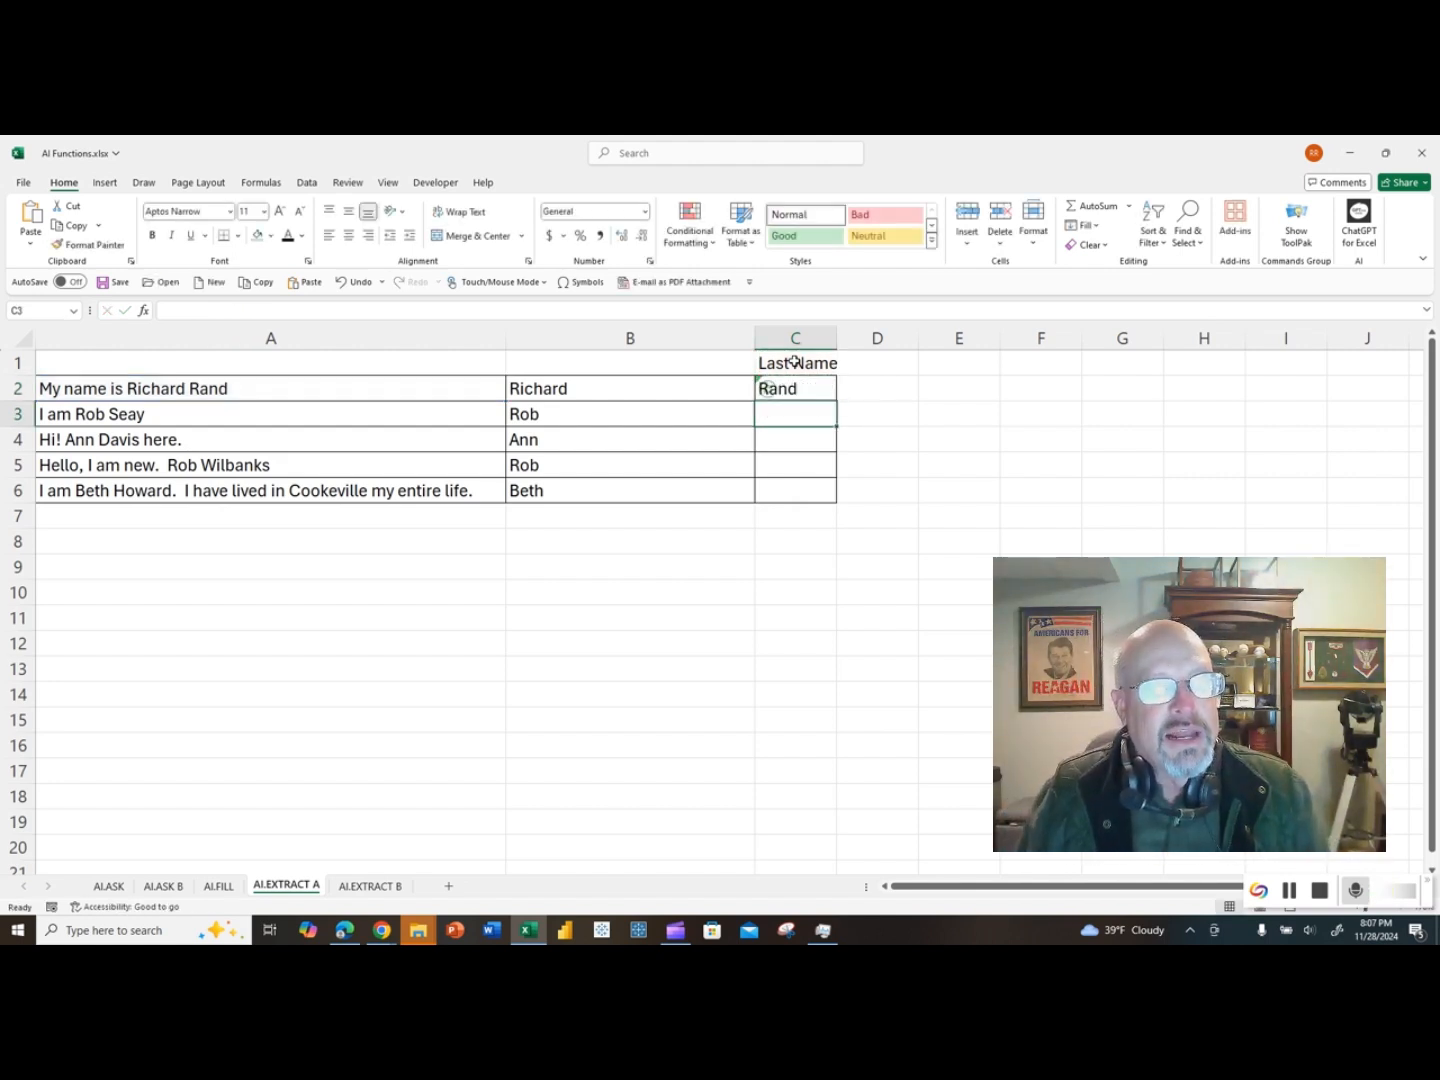
pyautogui.click(814, 388)
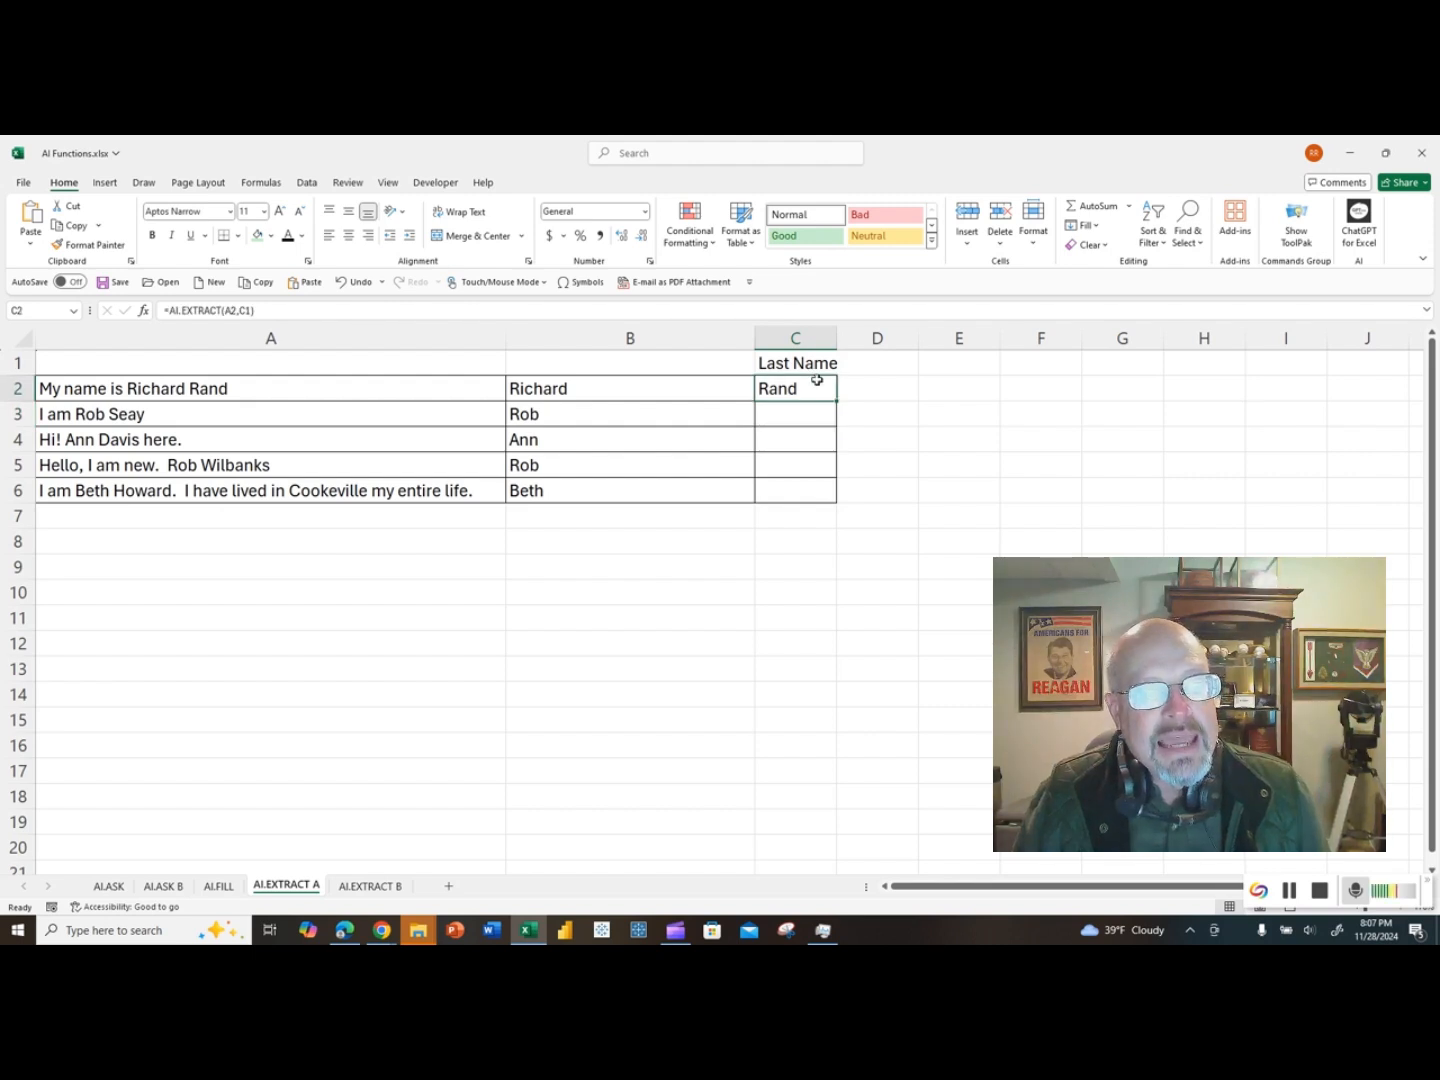
pyautogui.moveTo(832, 396); pyautogui.dragTo(831, 497)
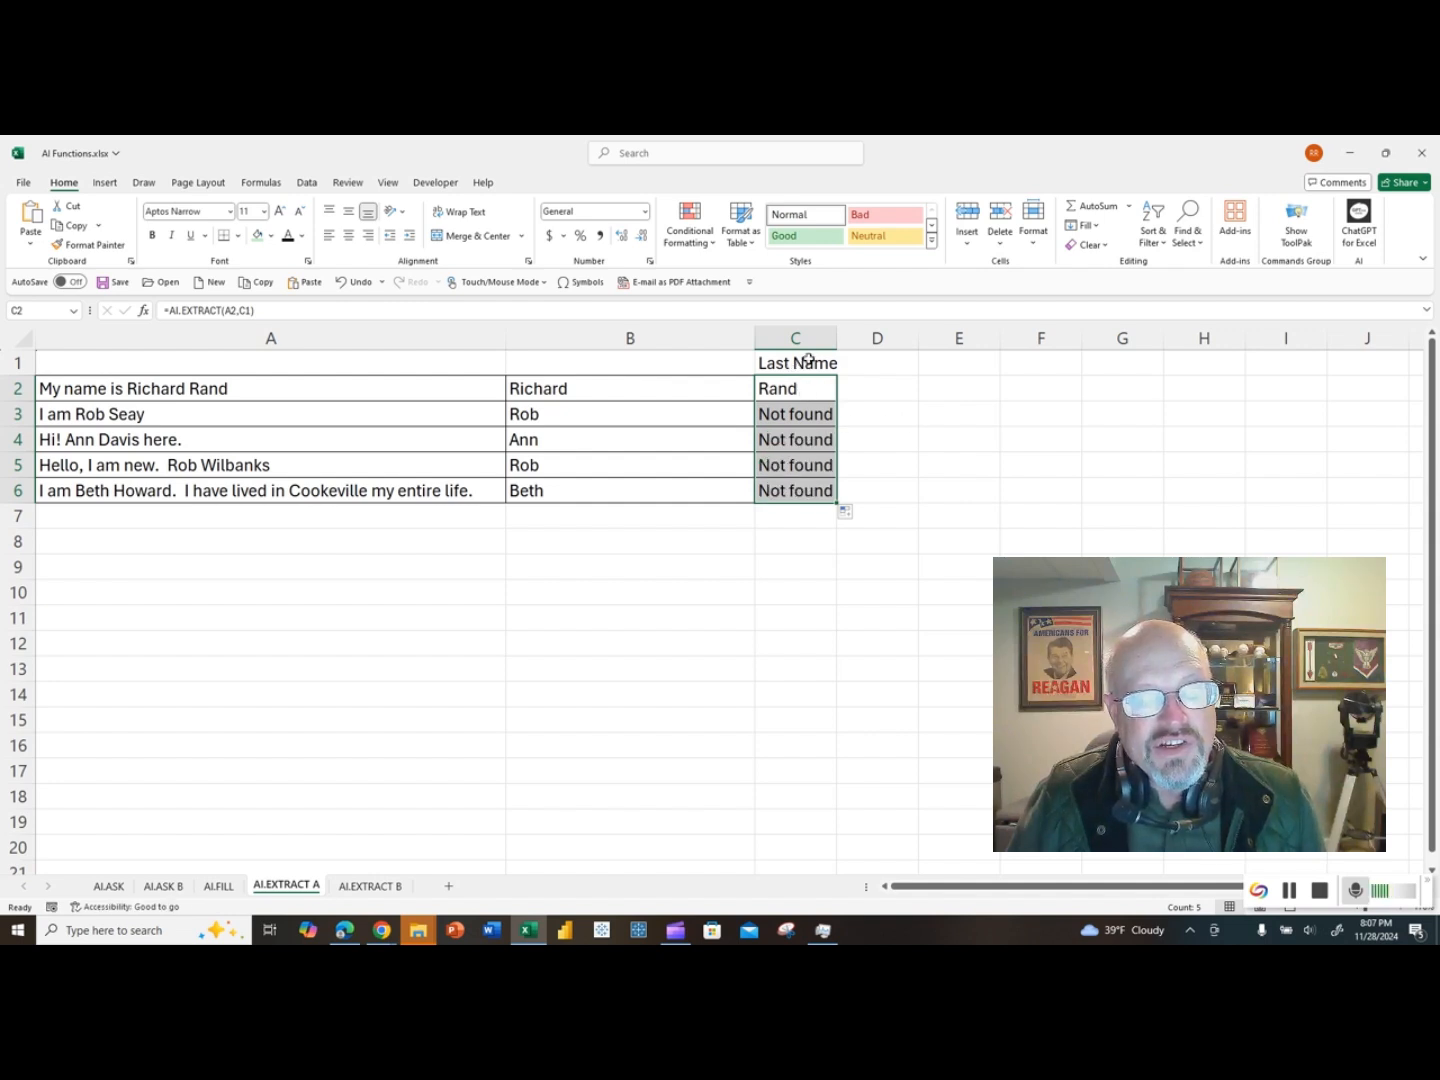
# Step: Clear the last-name formulas from C3 to C6 and from C2
pyautogui.moveTo(796, 416); pyautogui.dragTo(795, 491)
pyautogui.press('Delete')
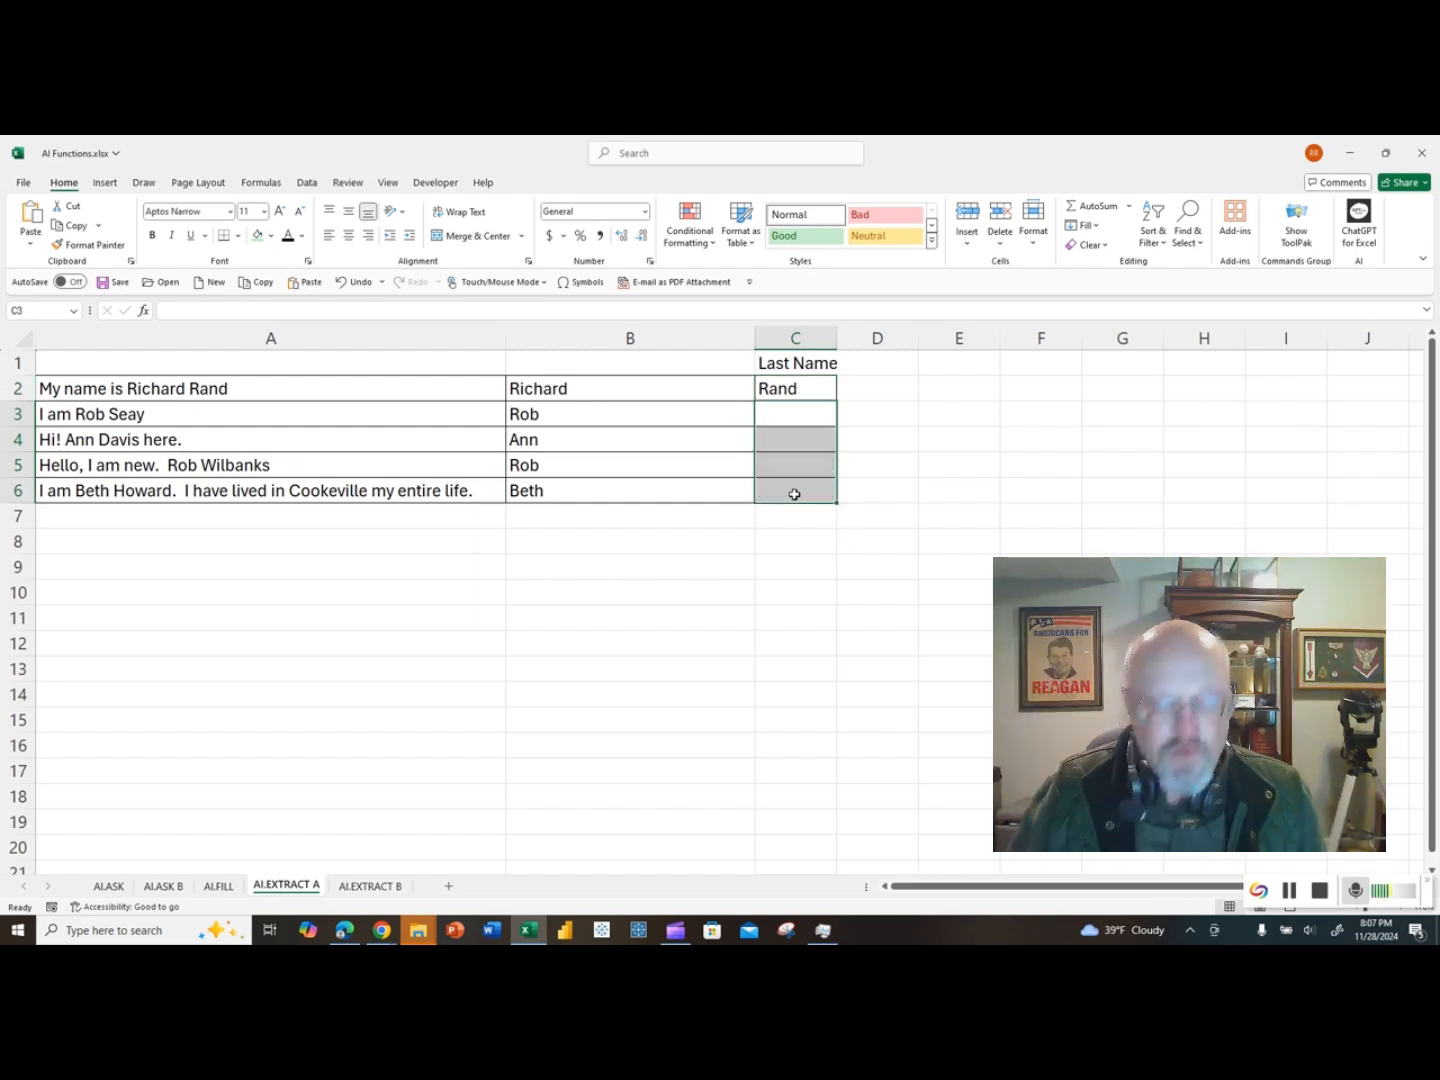
pyautogui.click(796, 391)
pyautogui.press('Delete')
# Step: Enter an AI.EXTRACT formula in C2 with A2 as the value and the absolute reference $C$1 as the extract argument, and copy it down to C6
pyautogui.write('=ai.')
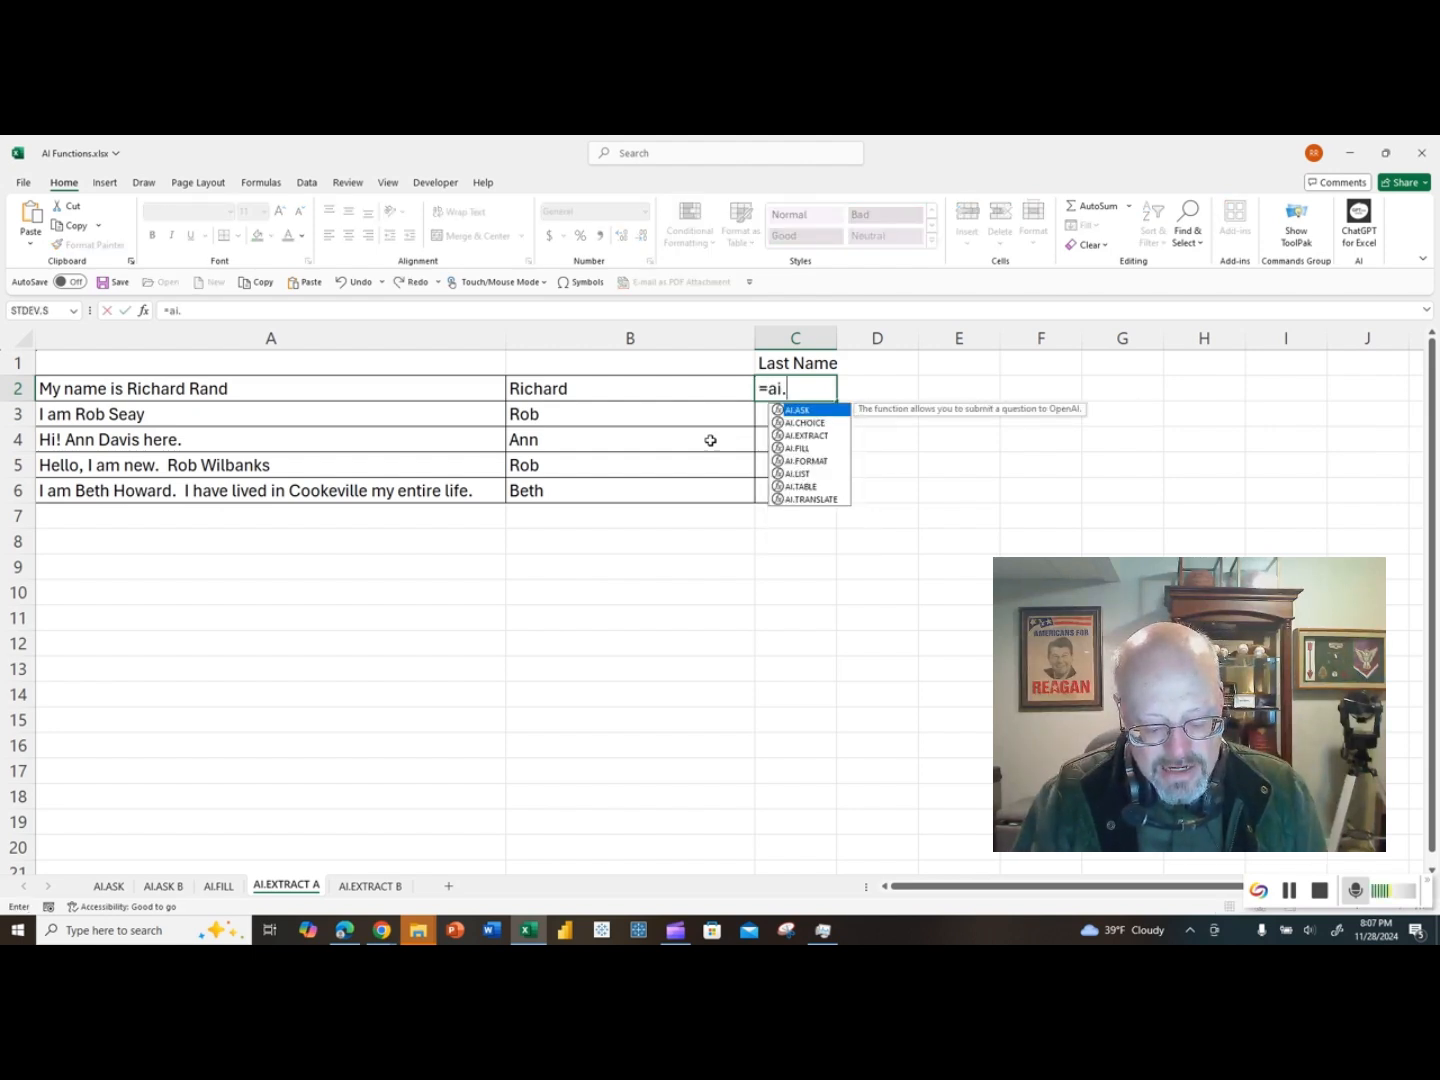
pyautogui.write('extract(')
pyautogui.press('Left')
pyautogui.press('Left')
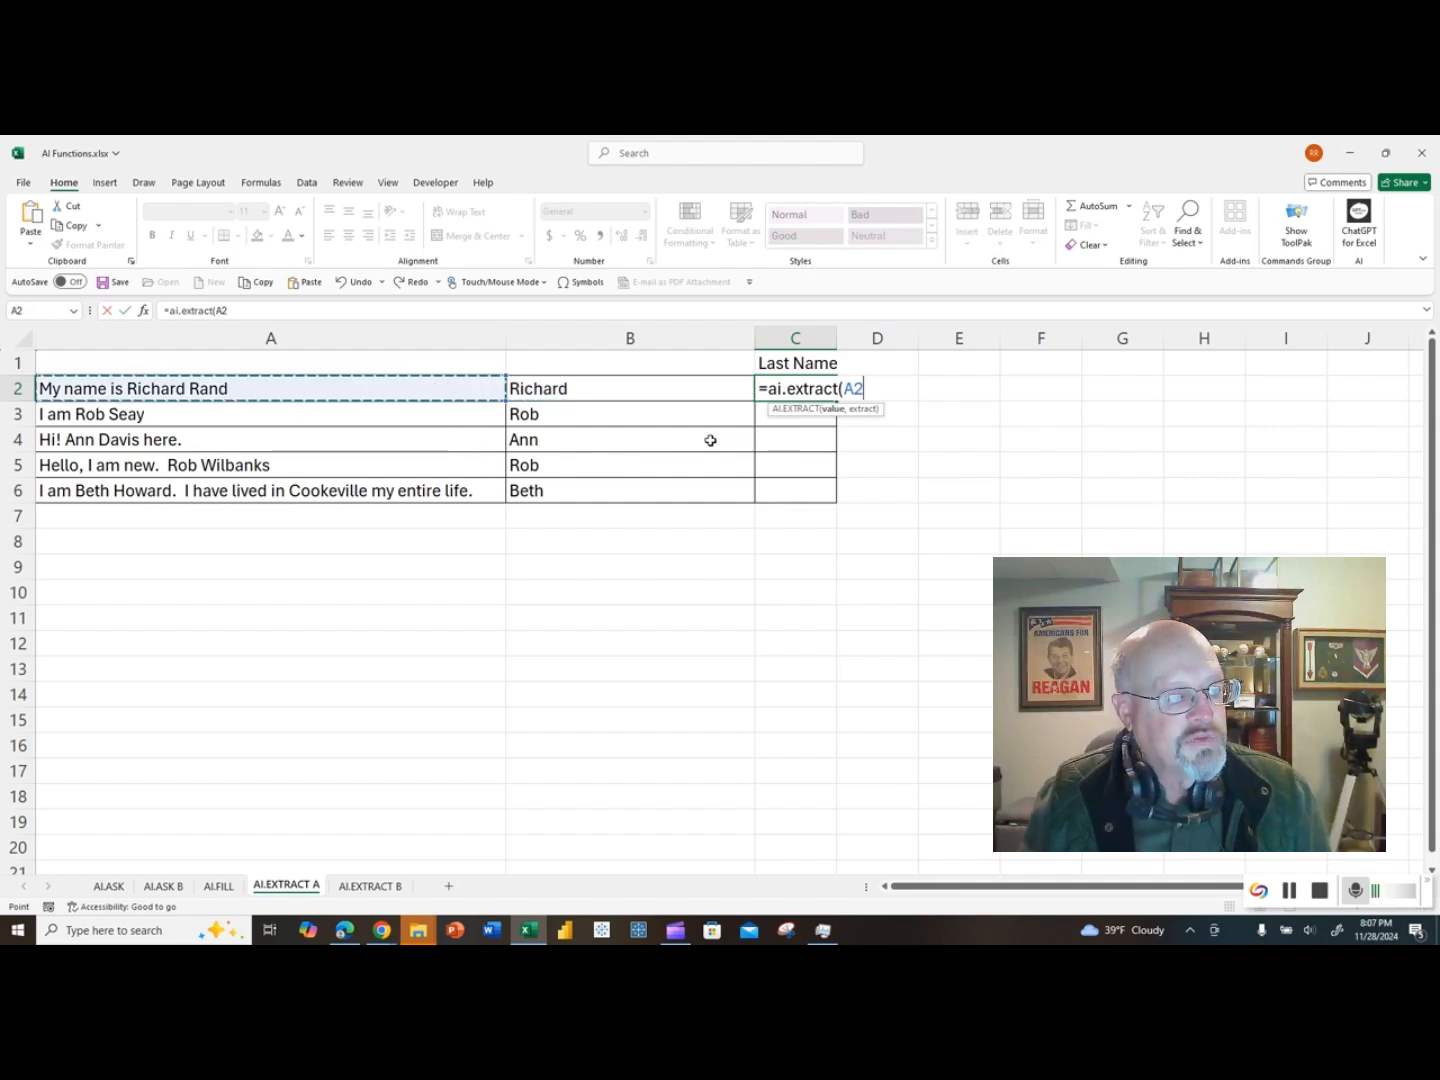
pyautogui.write(',')
pyautogui.click(767, 362)
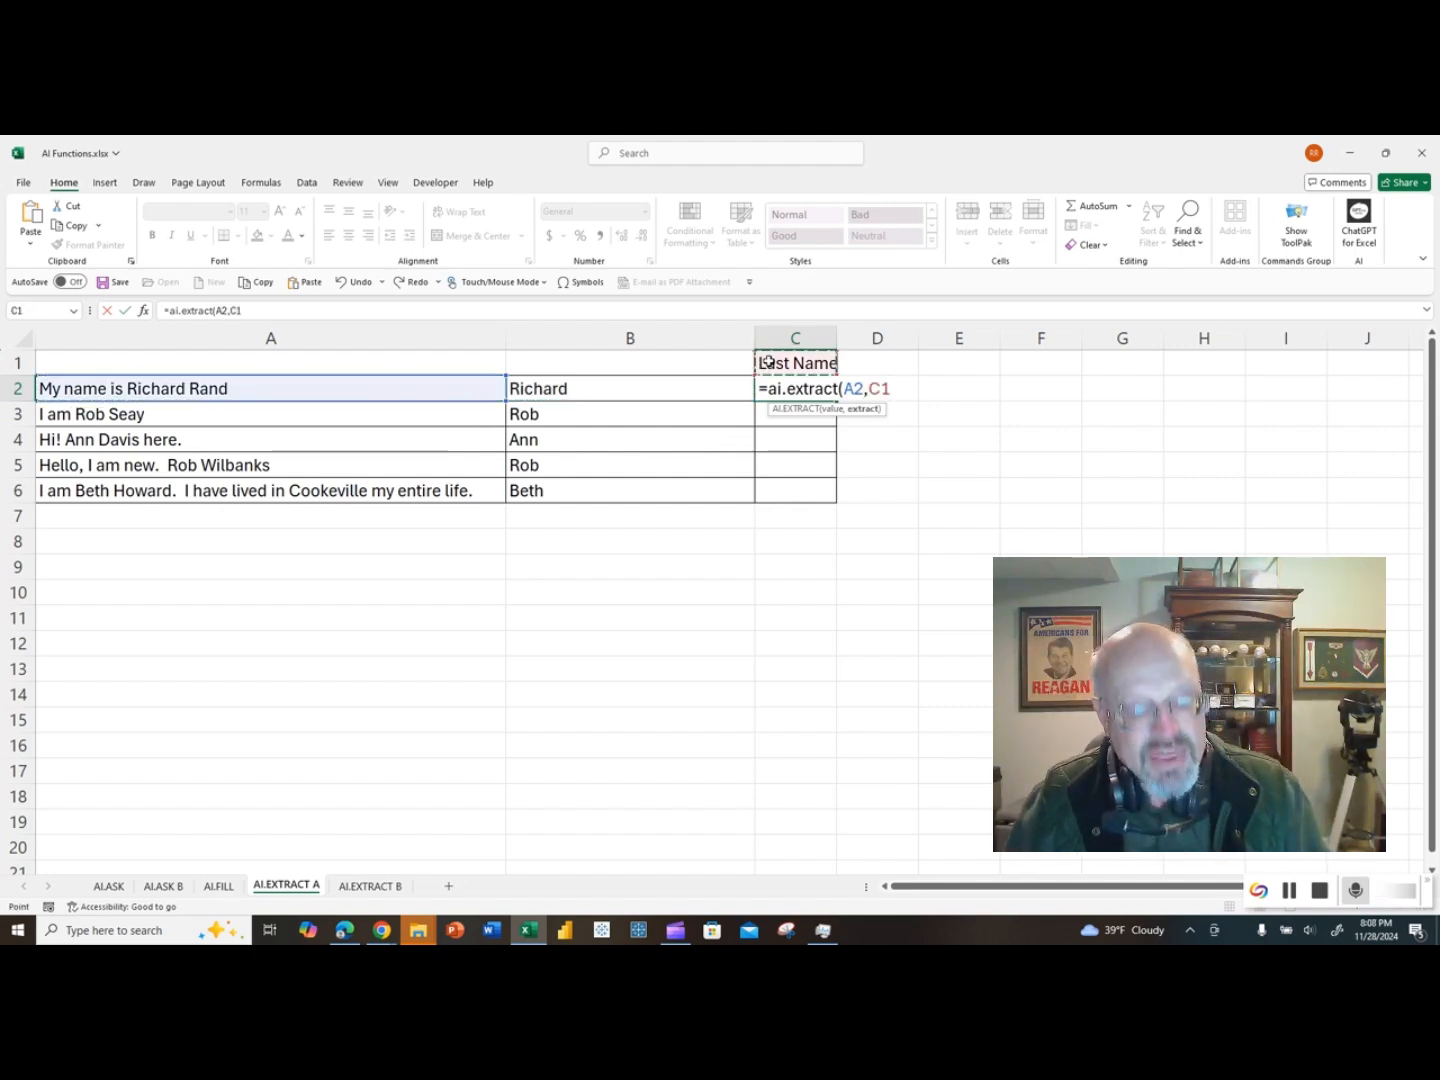
pyautogui.press('F4')
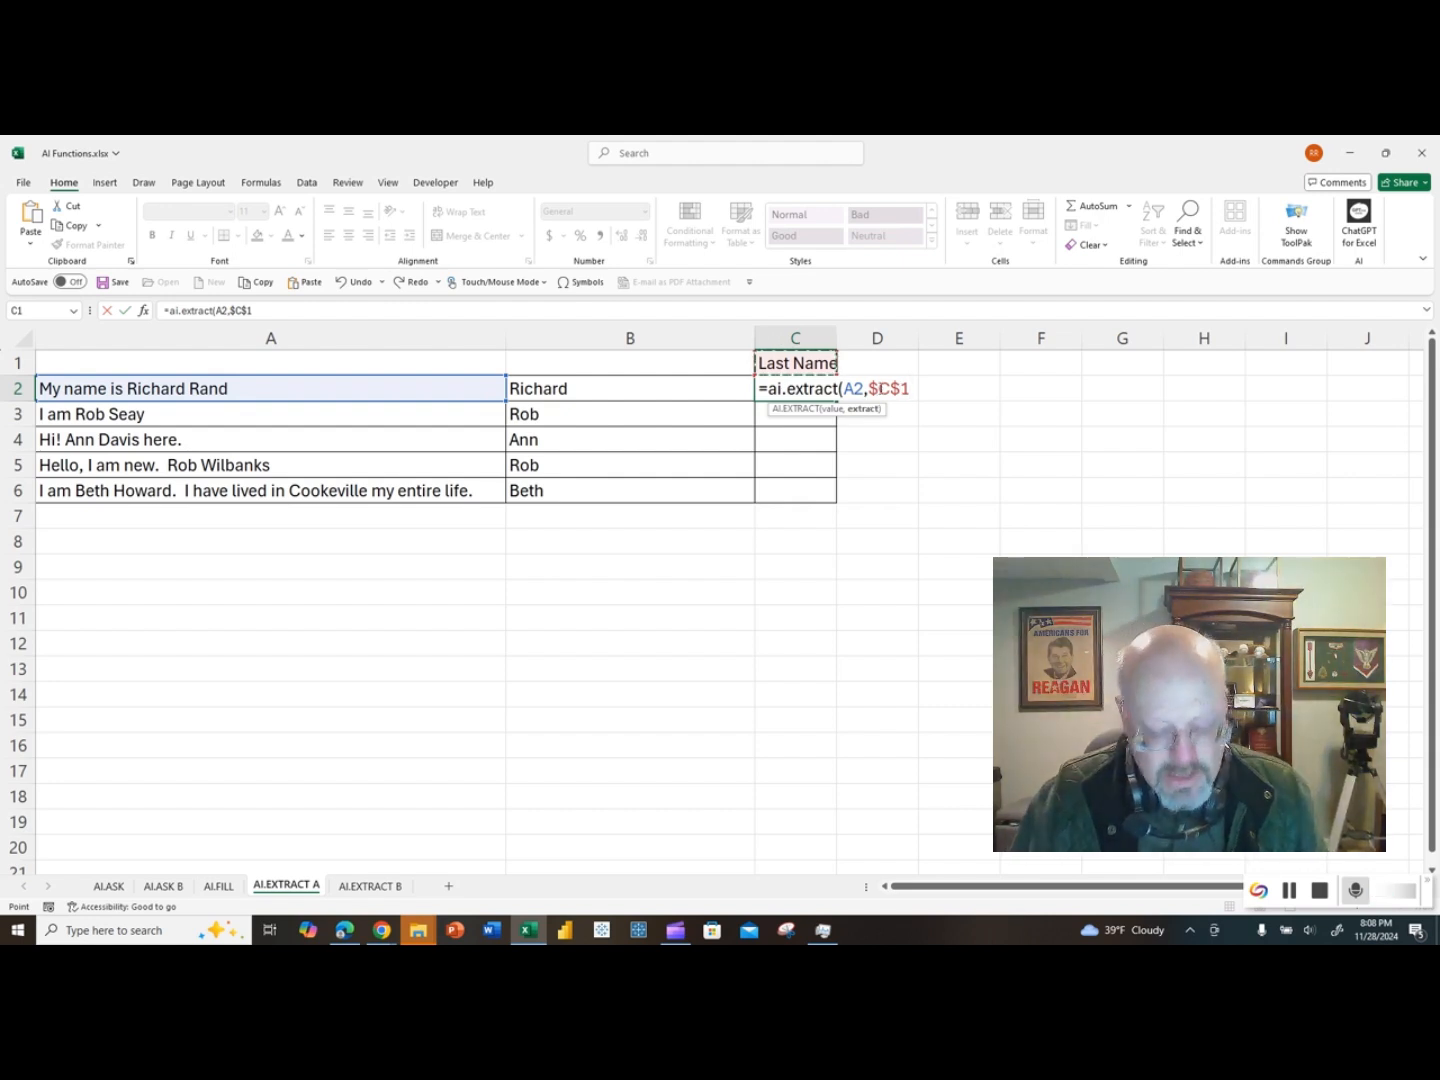
pyautogui.write(')')
pyautogui.press('Return')
pyautogui.click(826, 390)
pyautogui.moveTo(836, 411); pyautogui.dragTo(832, 496)
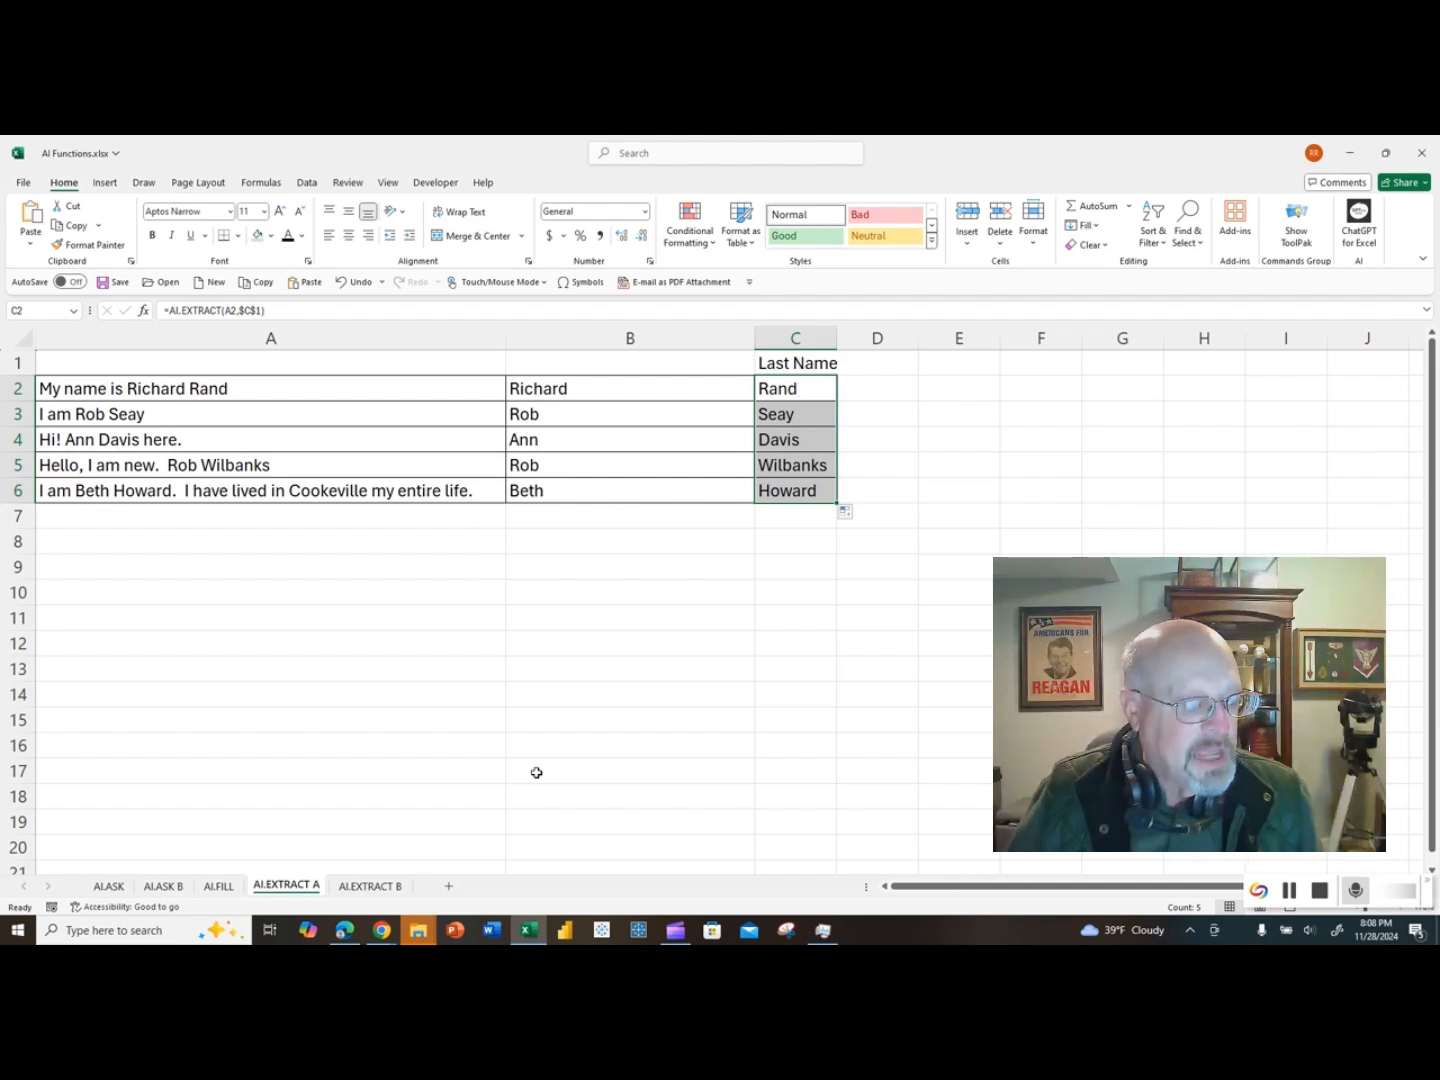
# Step: On the AI.EXTRACT B sheet, enter an AI.EXTRACT formula in B2 with the row's Extract cell as the value and the EMAIL header as the extract argument
pyautogui.click(370, 887)
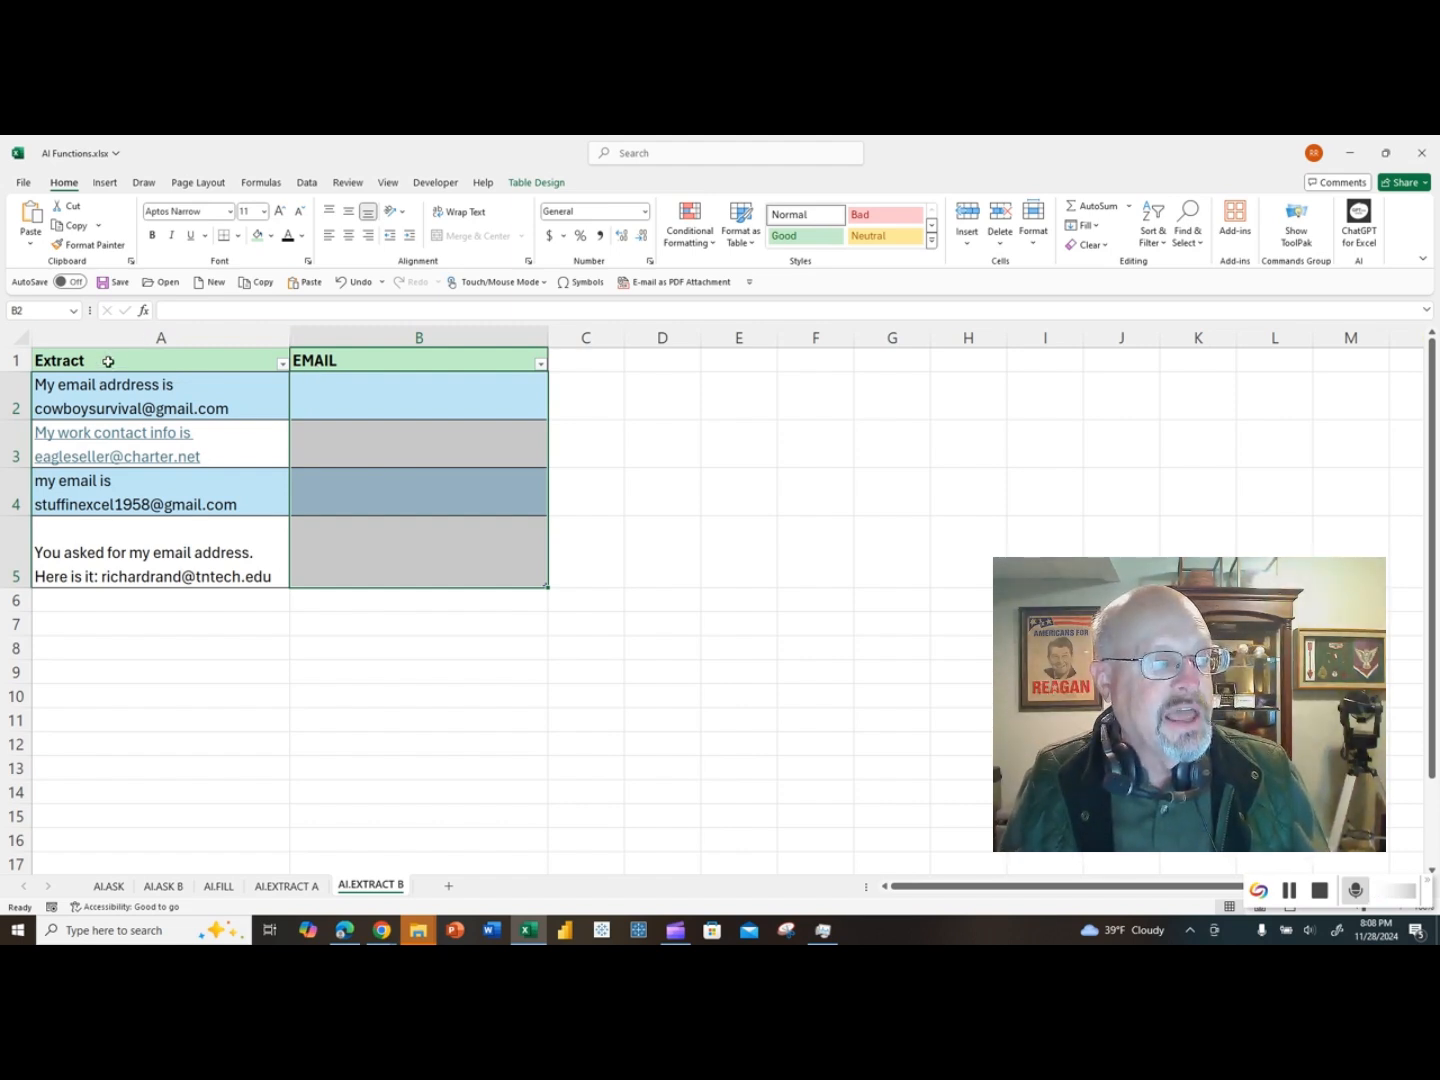
pyautogui.click(335, 358)
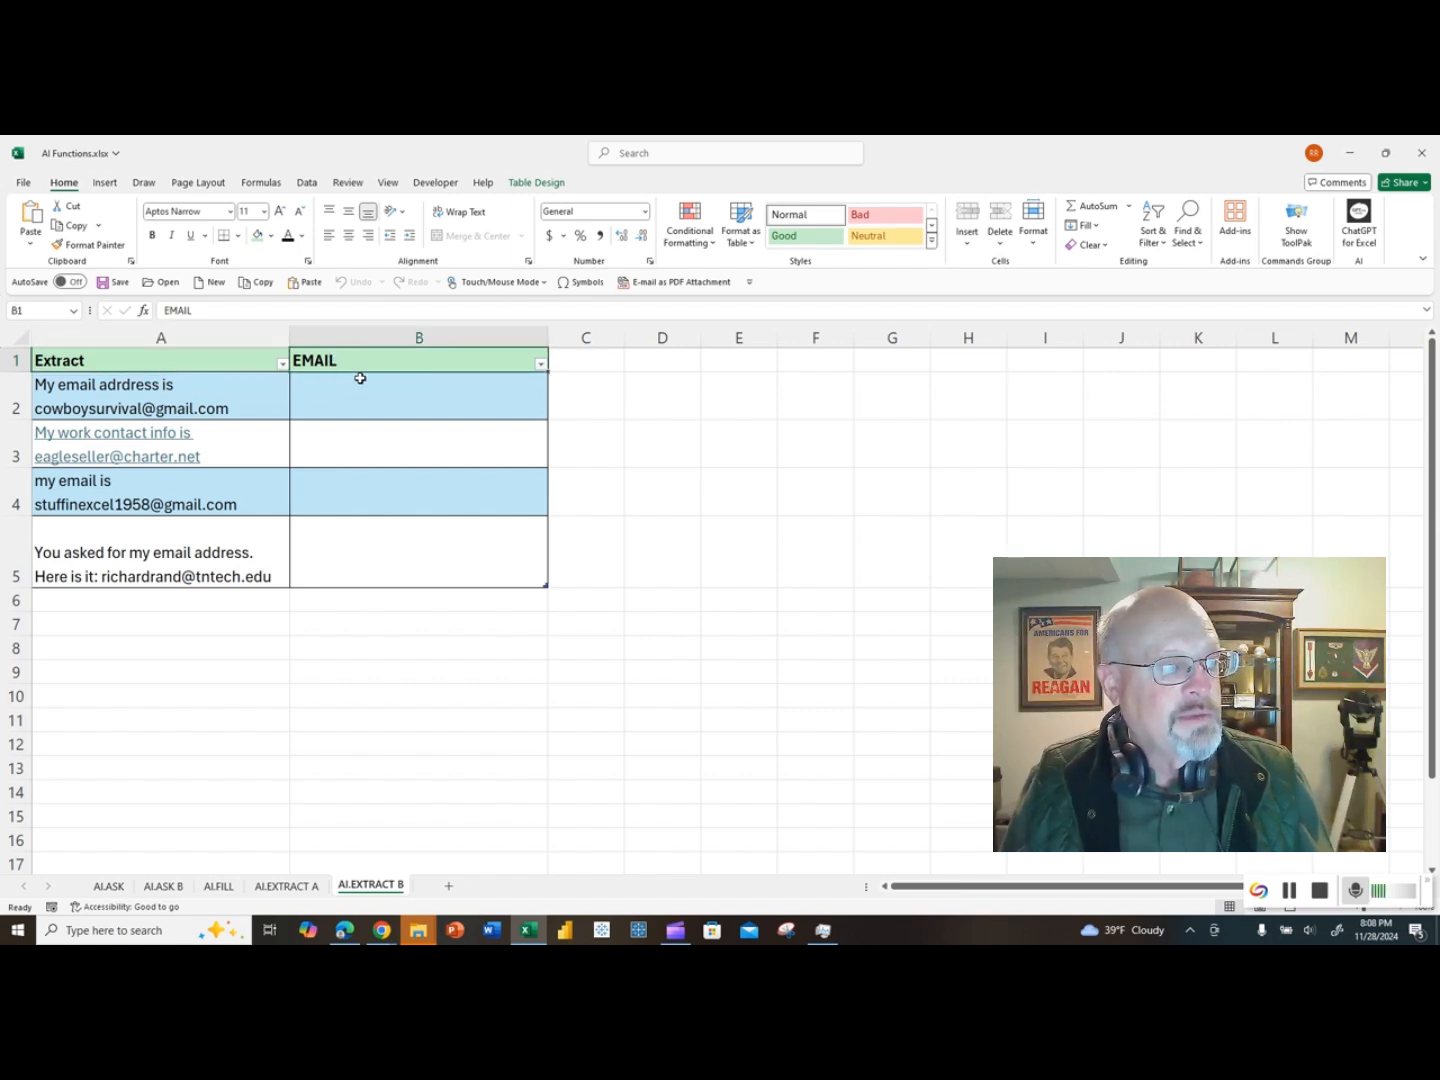
pyautogui.click(388, 395)
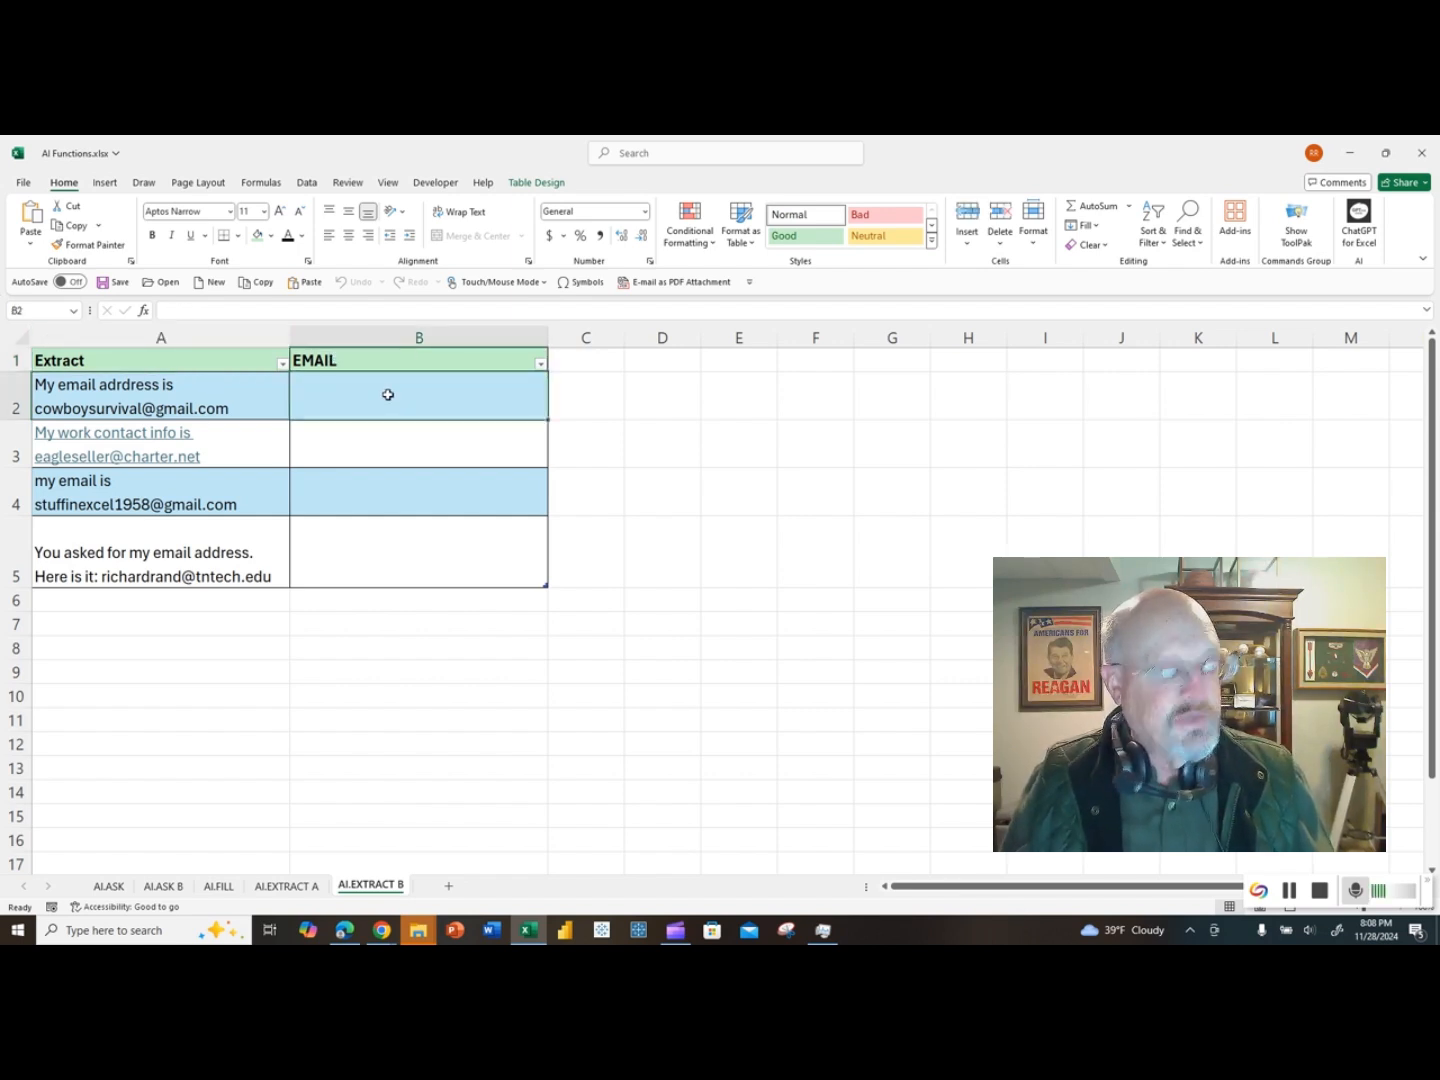
pyautogui.write('=')
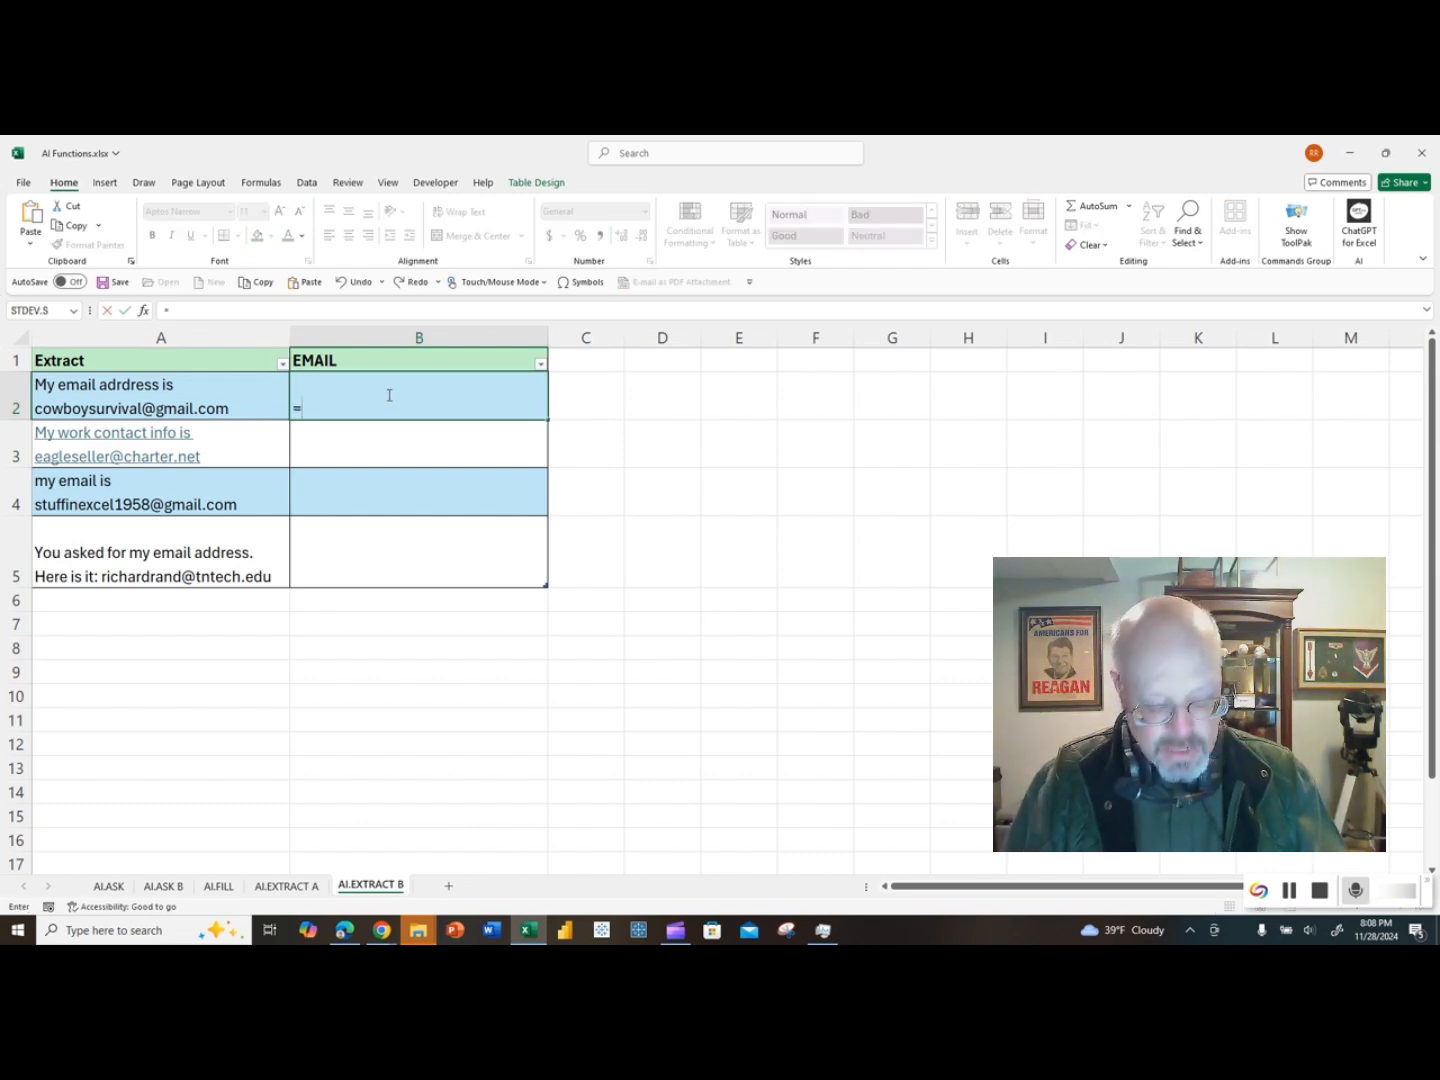
pyautogui.write('ai.extract')
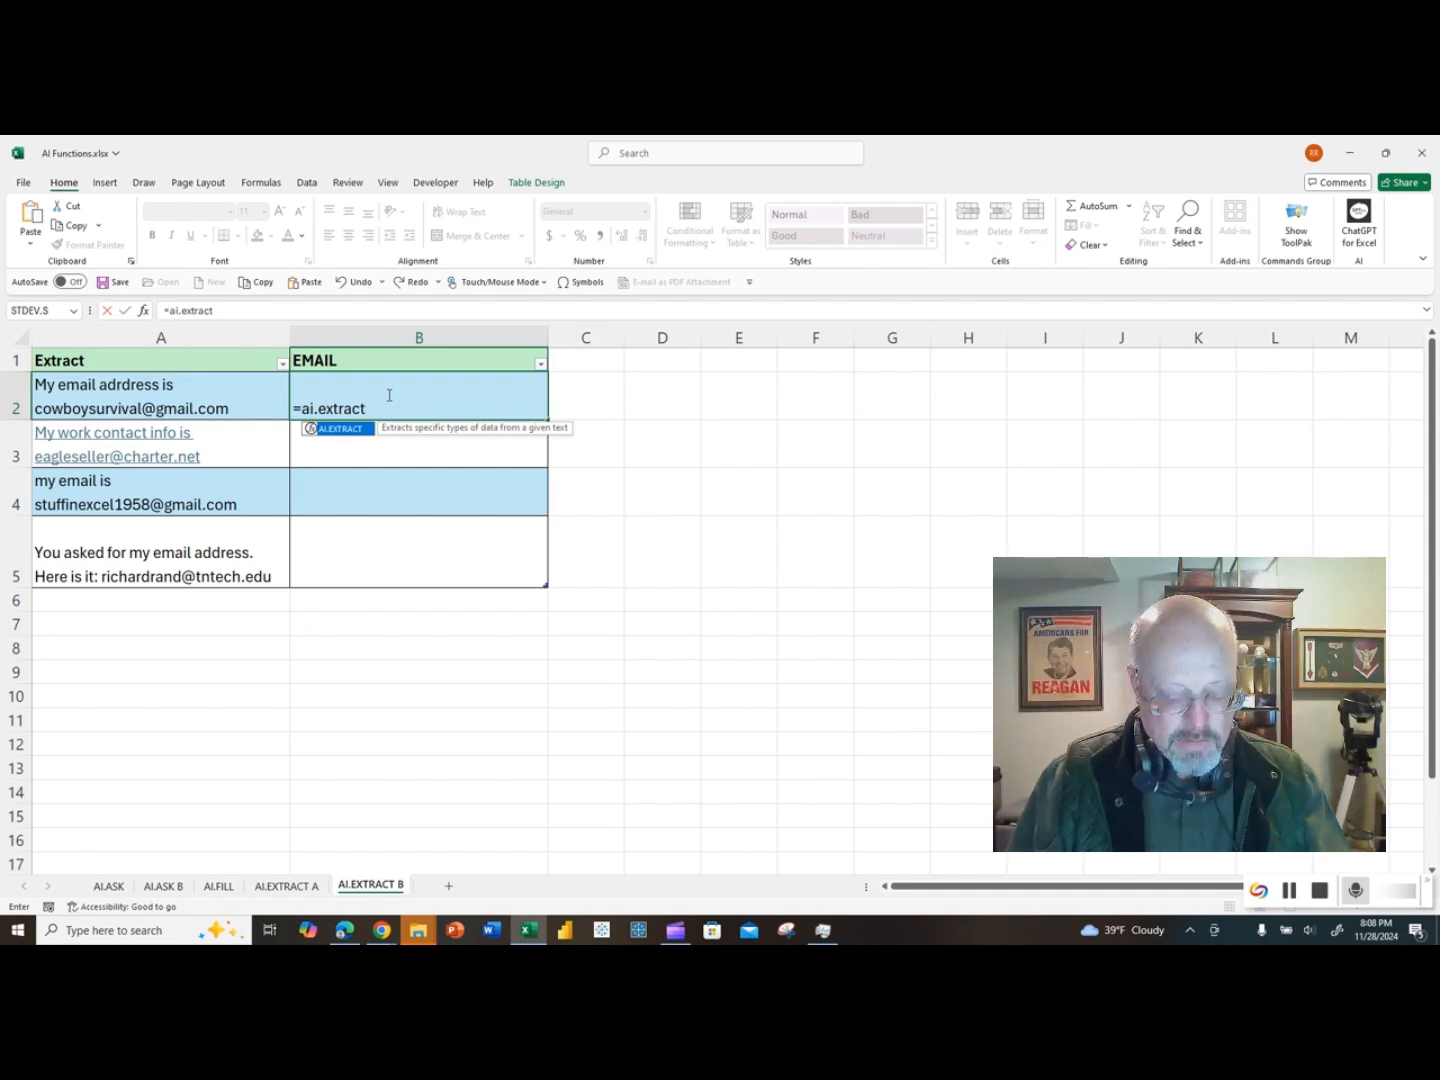
pyautogui.write('(')
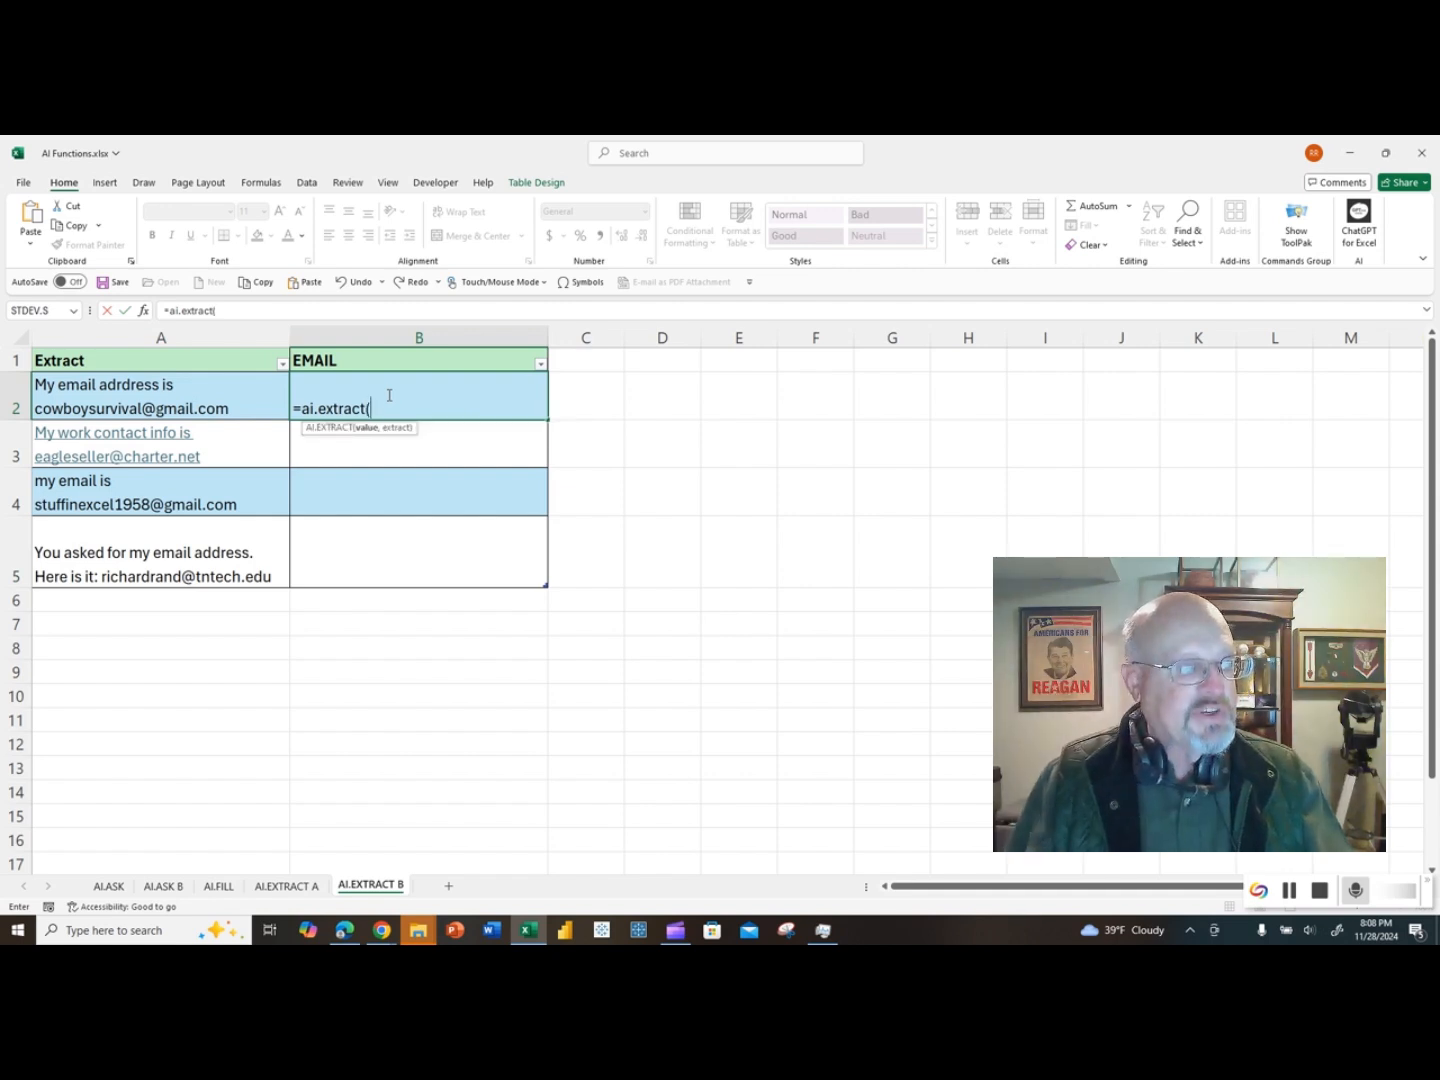
pyautogui.click(177, 392)
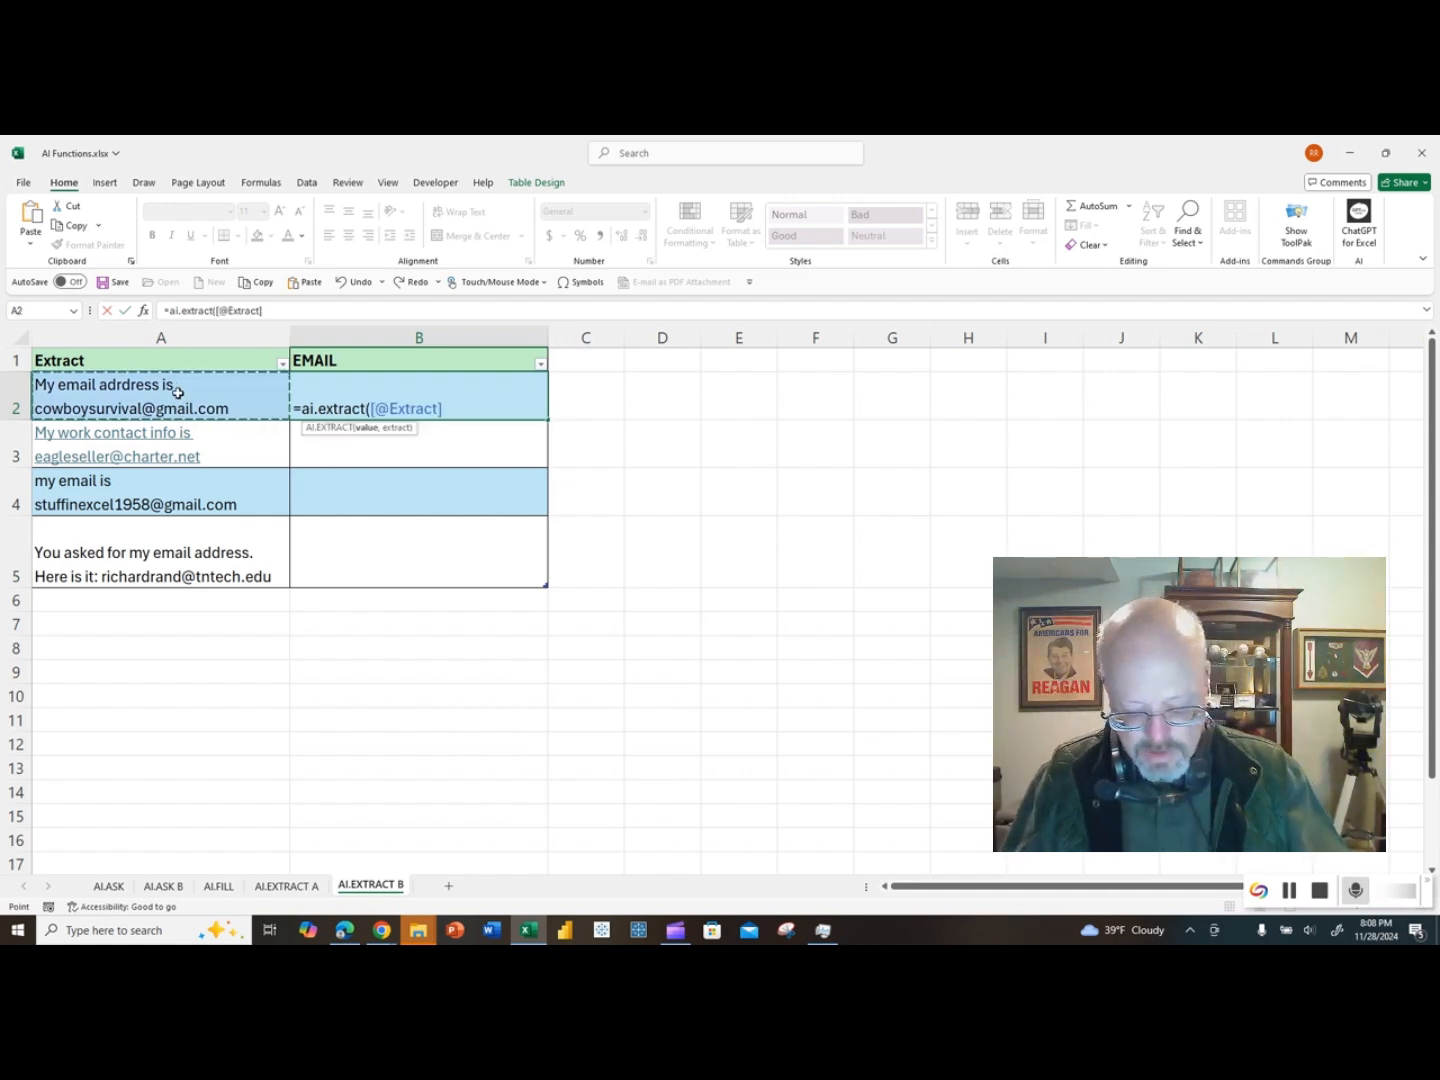
pyautogui.write(',')
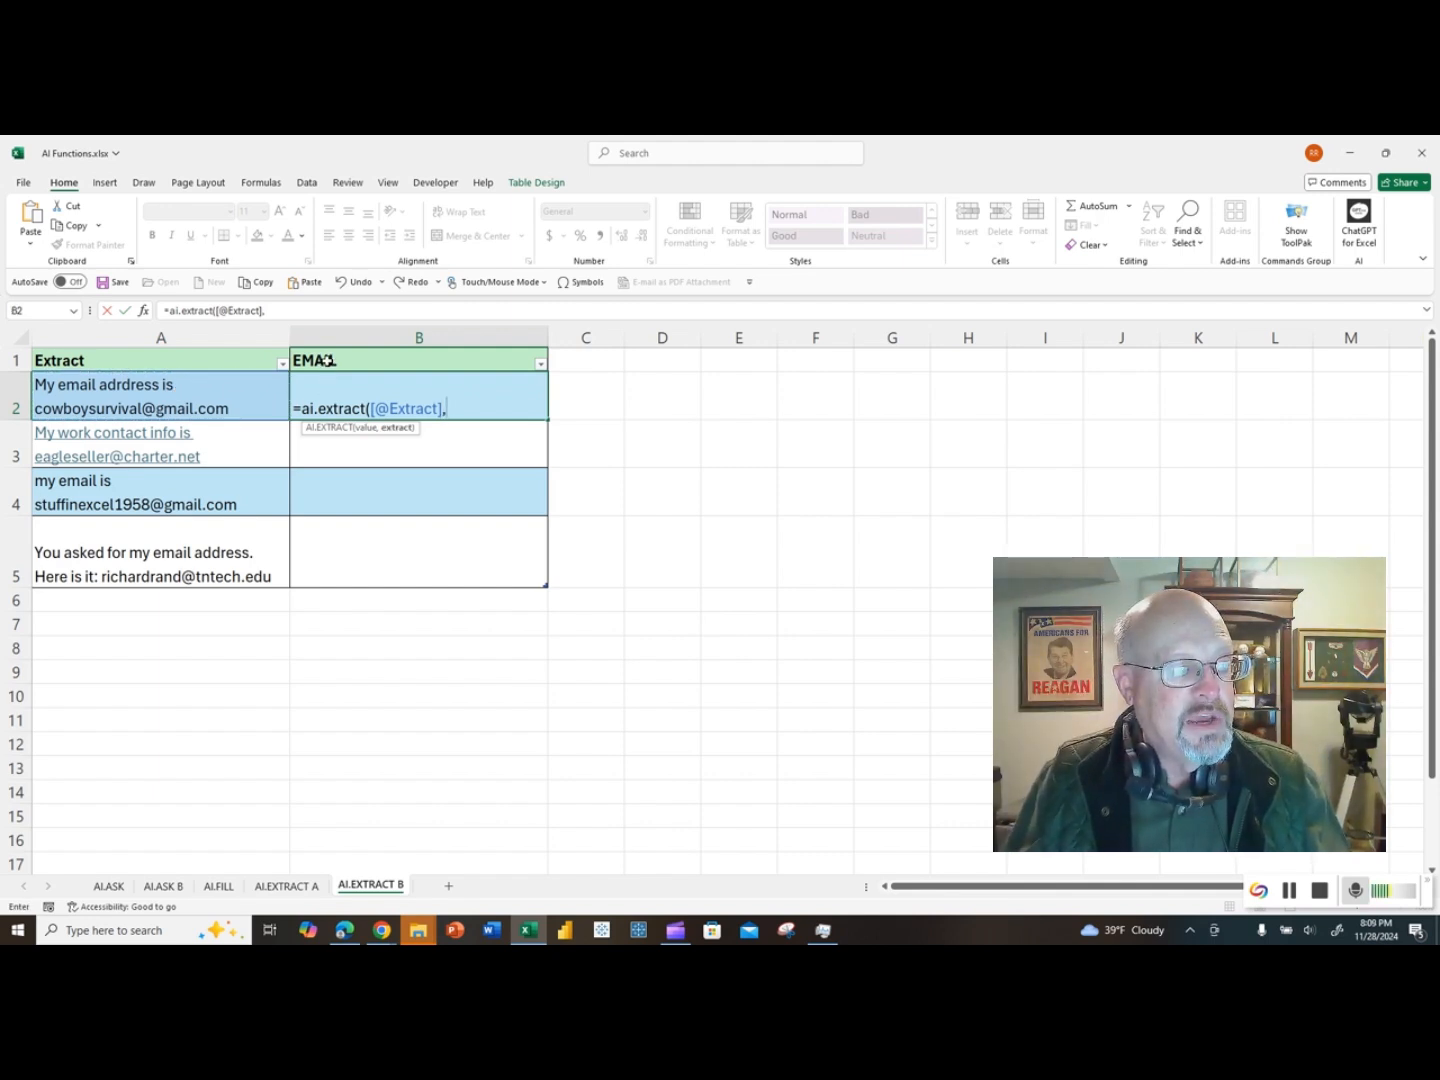
pyautogui.click(328, 361)
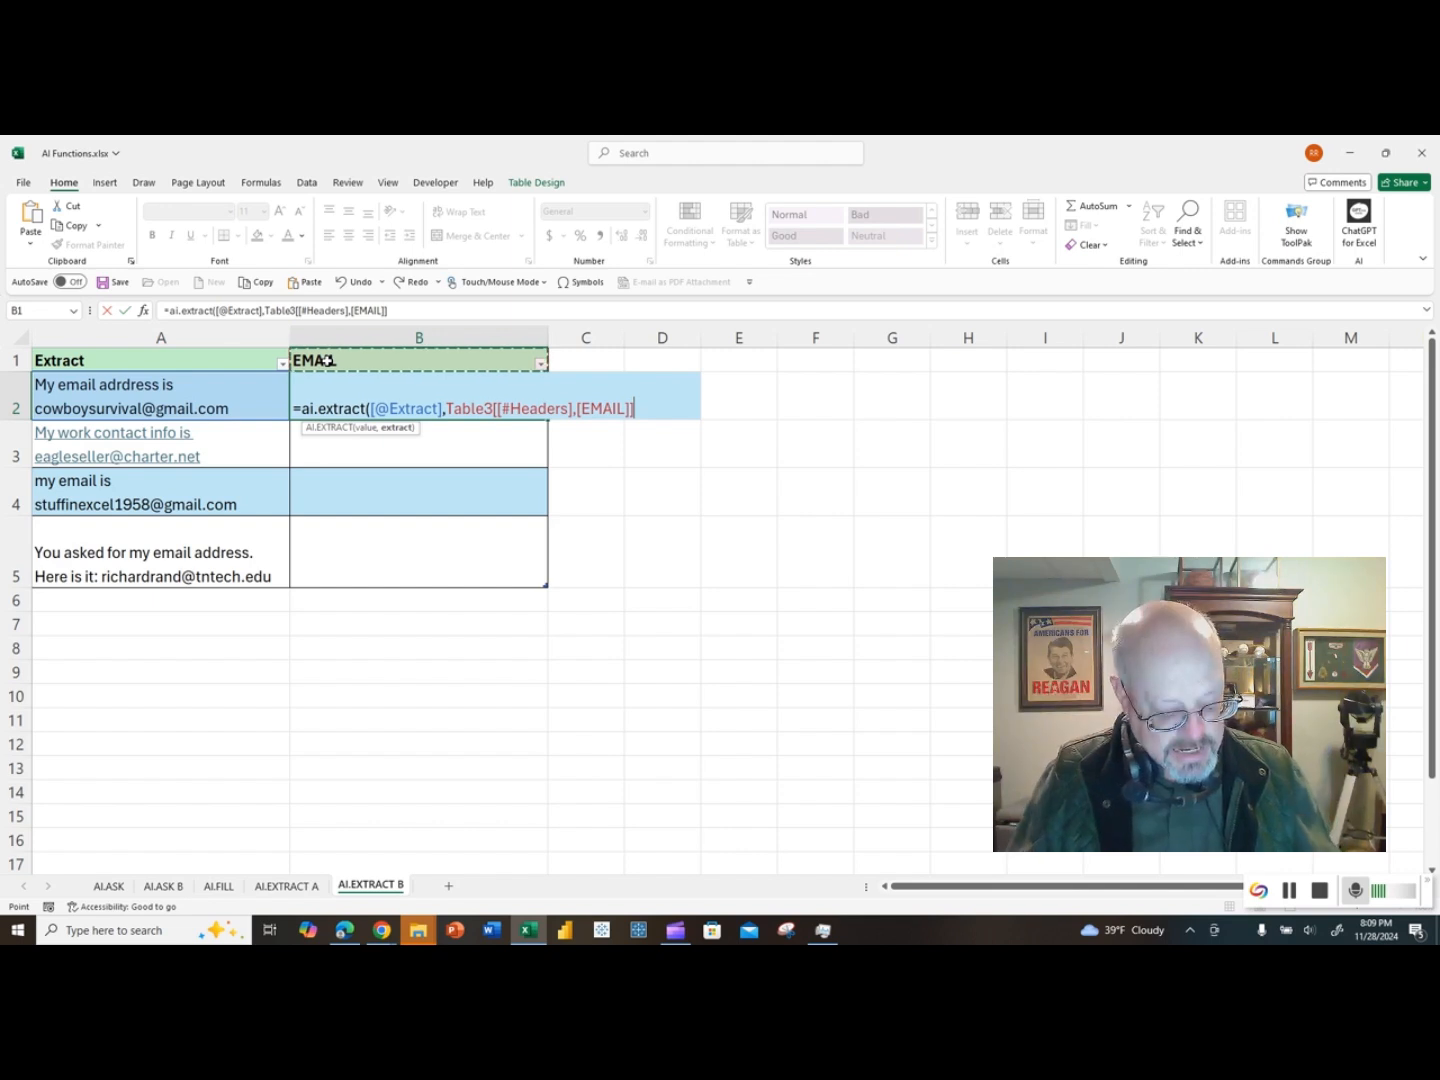
pyautogui.write(')')
pyautogui.press('Return')
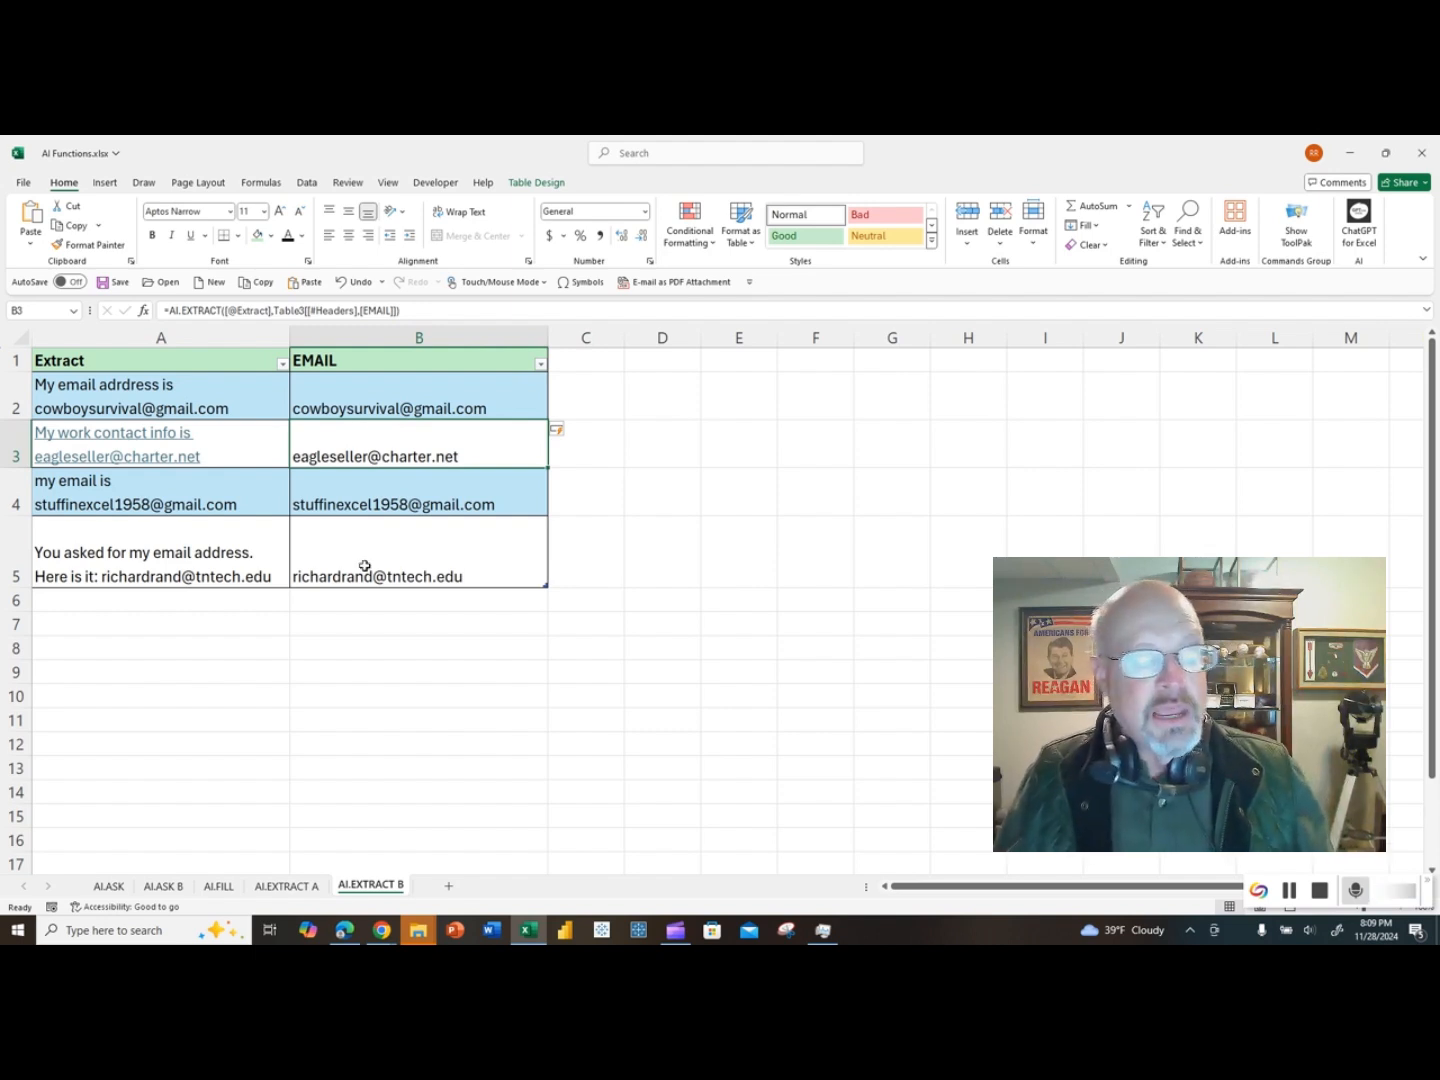
pyautogui.click(286, 887)
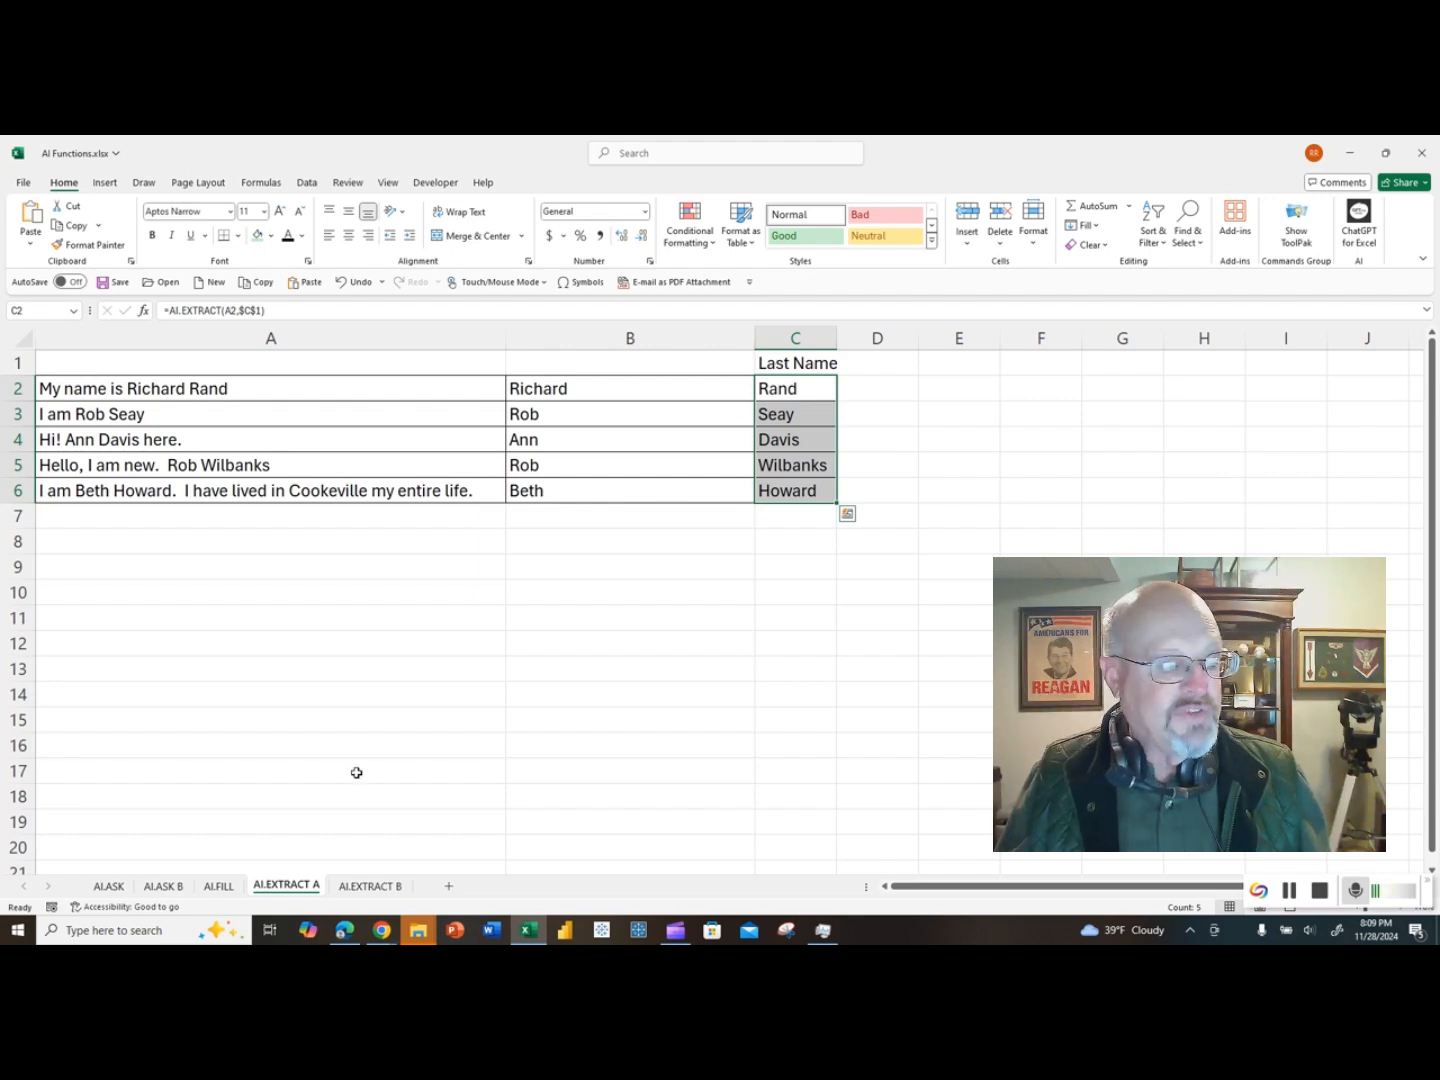
pyautogui.click(370, 886)
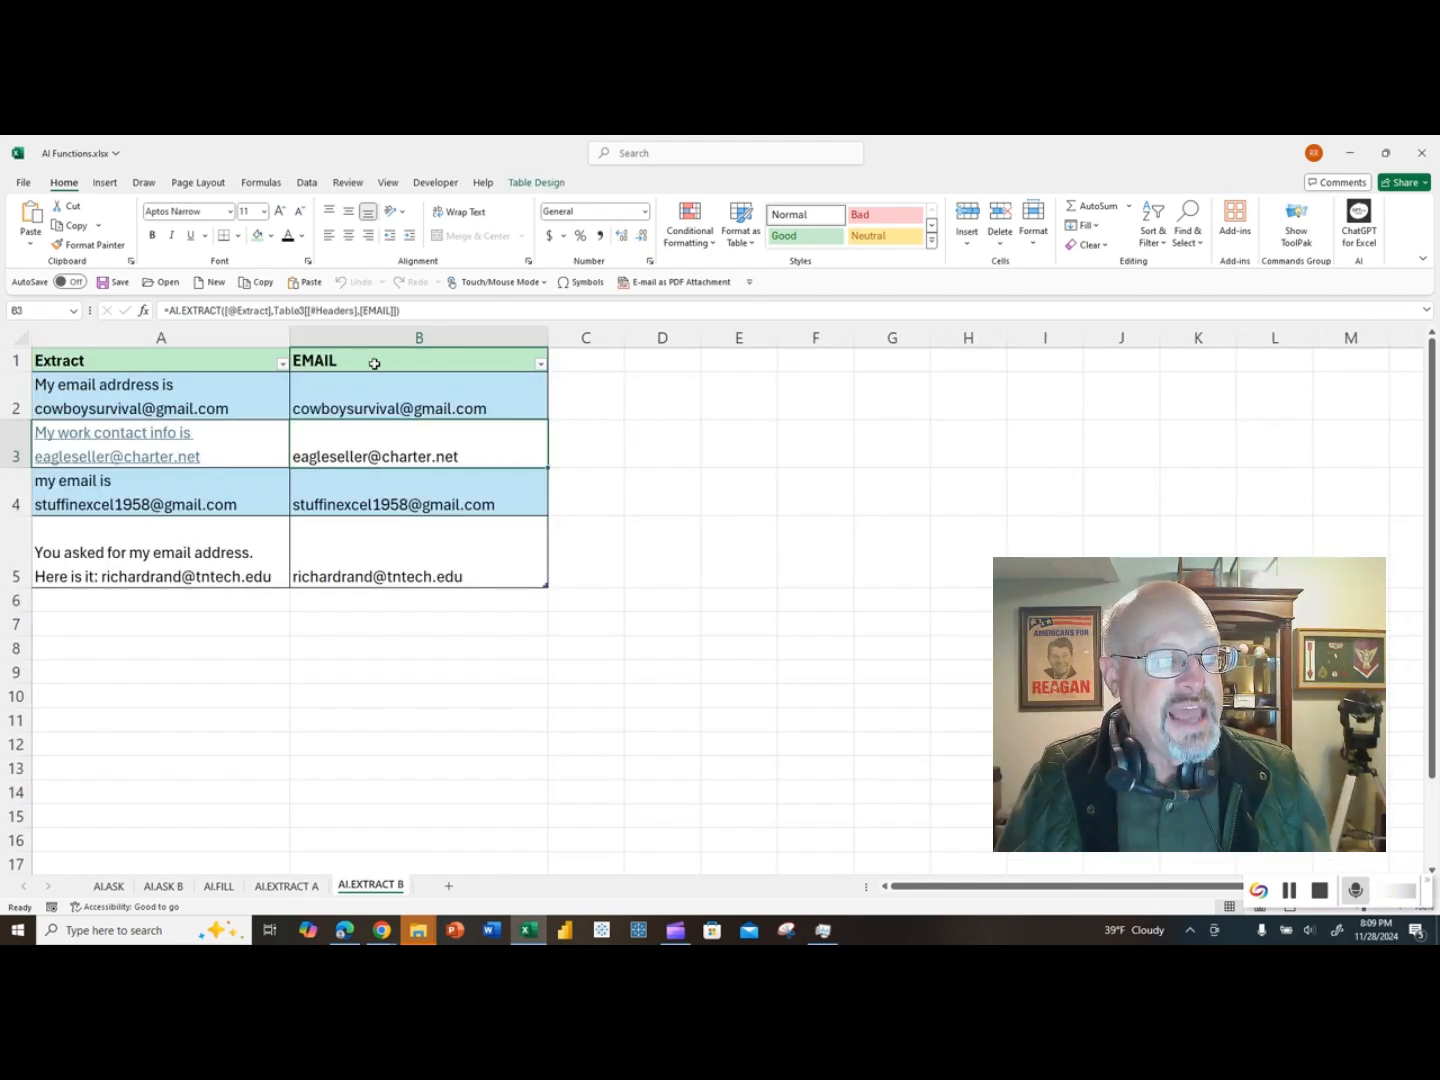